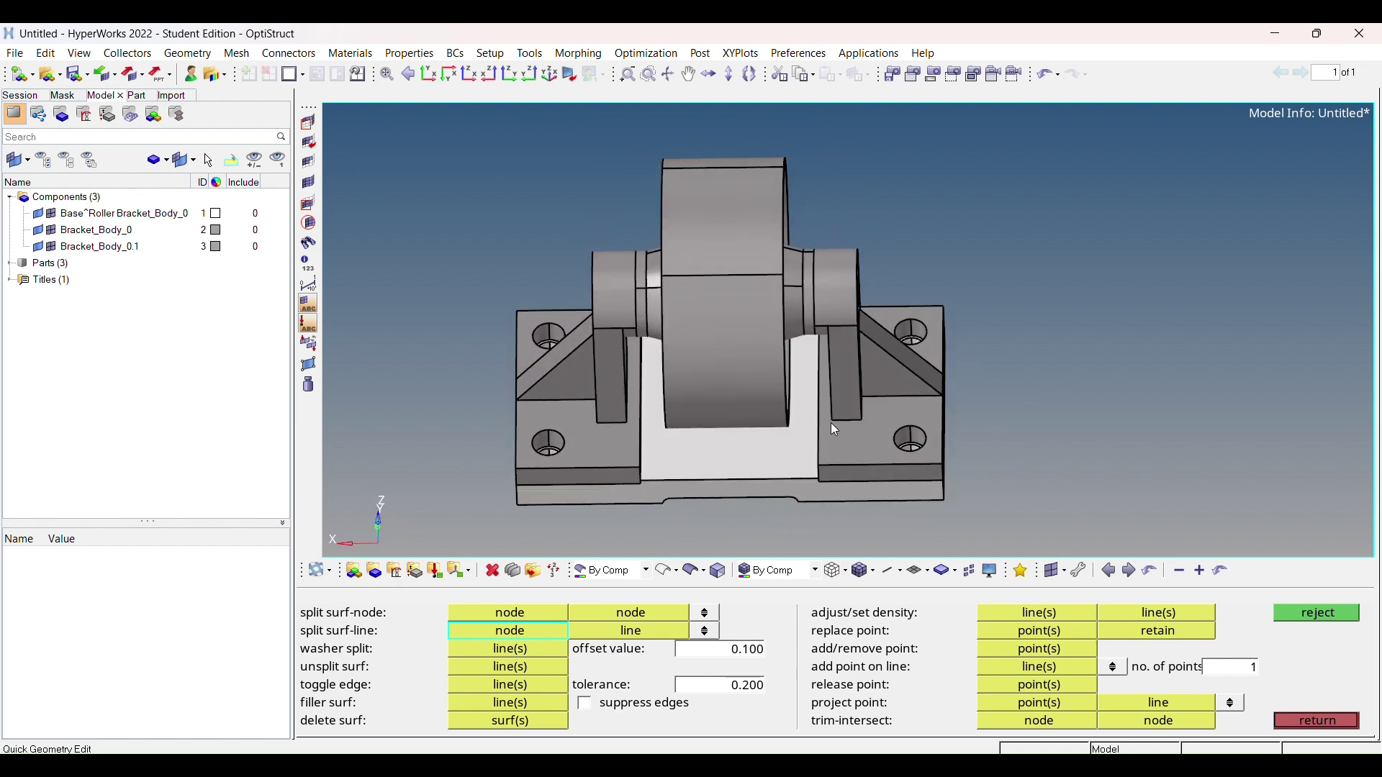
Step: Split a bracket foot's top surface from the upright's outer bottom corner to the foot's end edge
scroll(806, 349, up, 8)
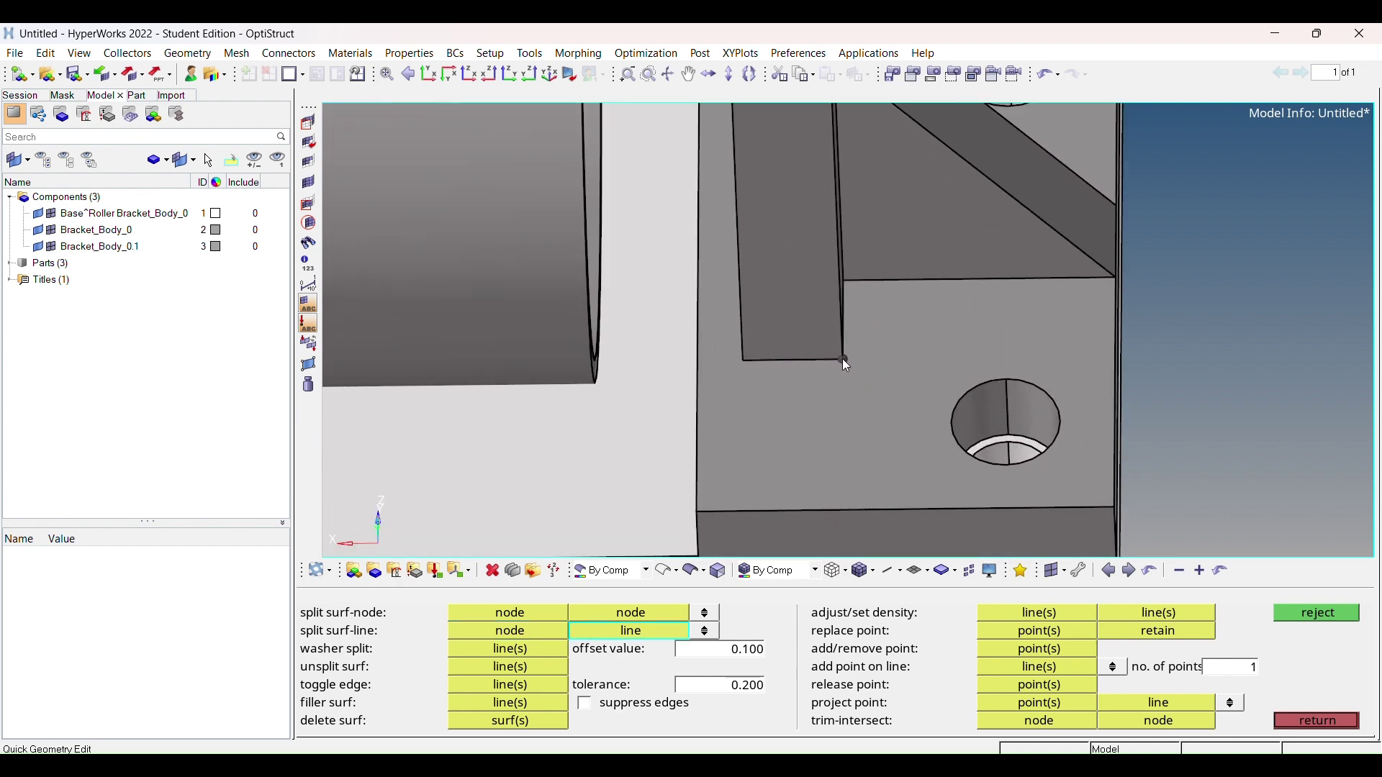
scroll(842, 360, down, 6)
scroll(748, 368, up, 4)
click(745, 393)
Step: On the +Z side, split the bracket foot's top surface from both upright corners to the foot's end edge
scroll(763, 400, down, 4)
scroll(756, 402, up, 2)
scroll(762, 385, down, 5)
ctrl+drag(774, 366, 717, 309)
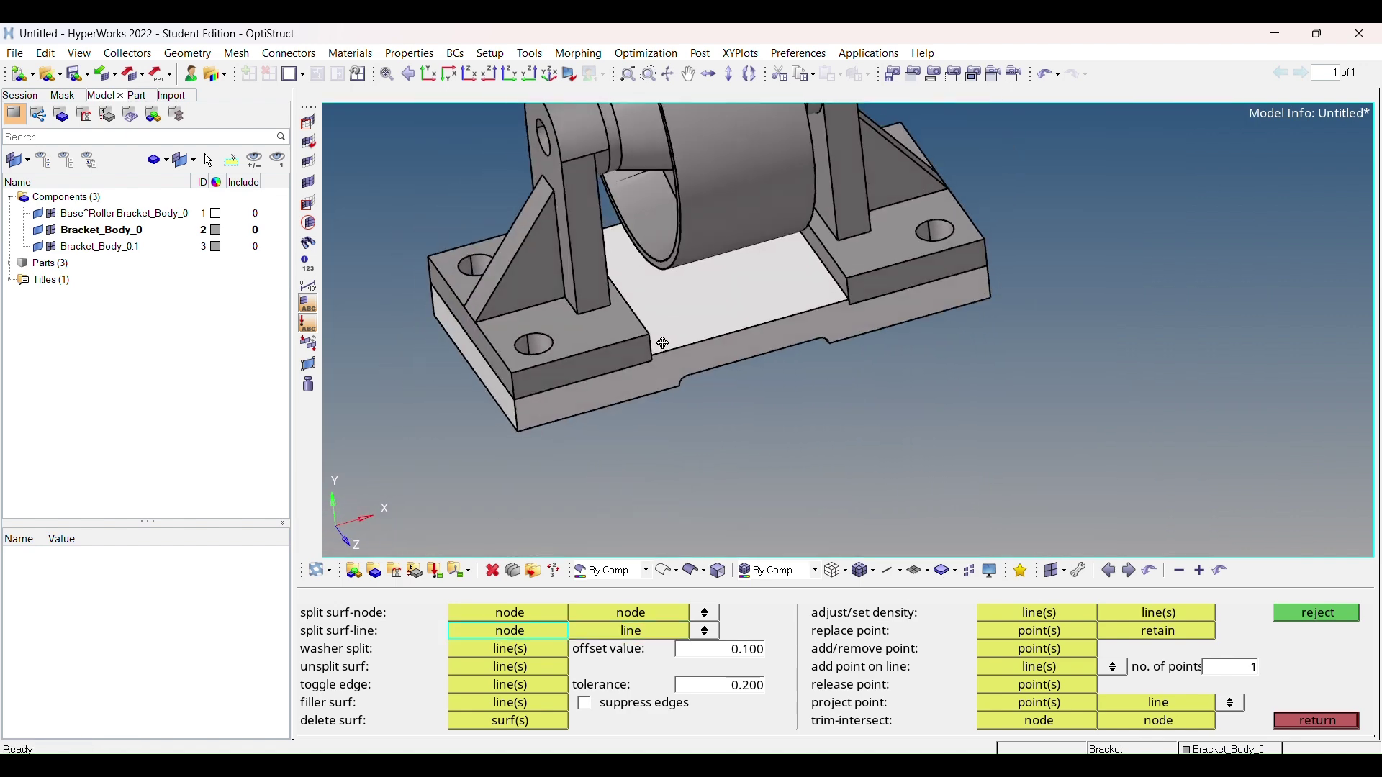
scroll(720, 317, up, 6)
click(598, 330)
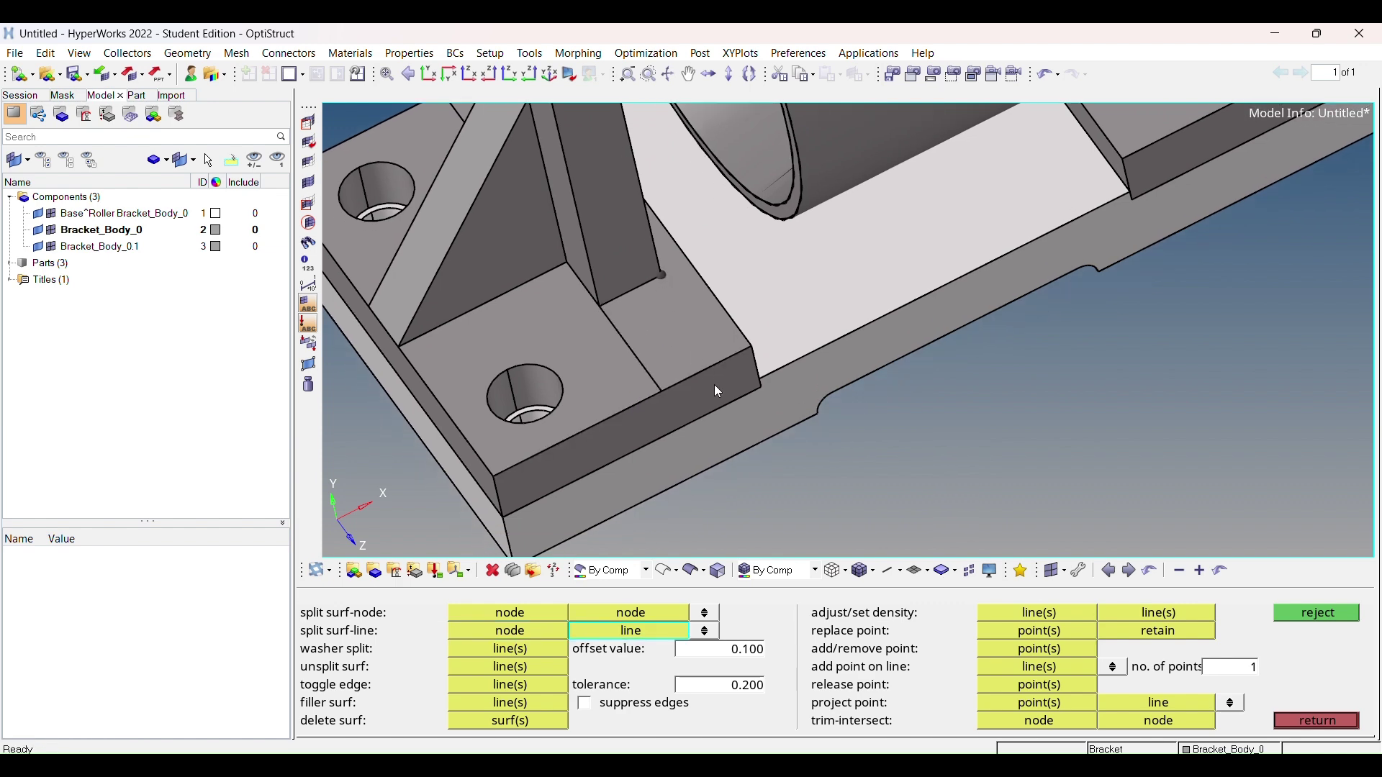
click(711, 366)
Step: Split the other bracket foot's top surface from the upright's corners to its +Z end edge
scroll(711, 366, down, 6)
ctrl+drag(910, 360, 819, 346)
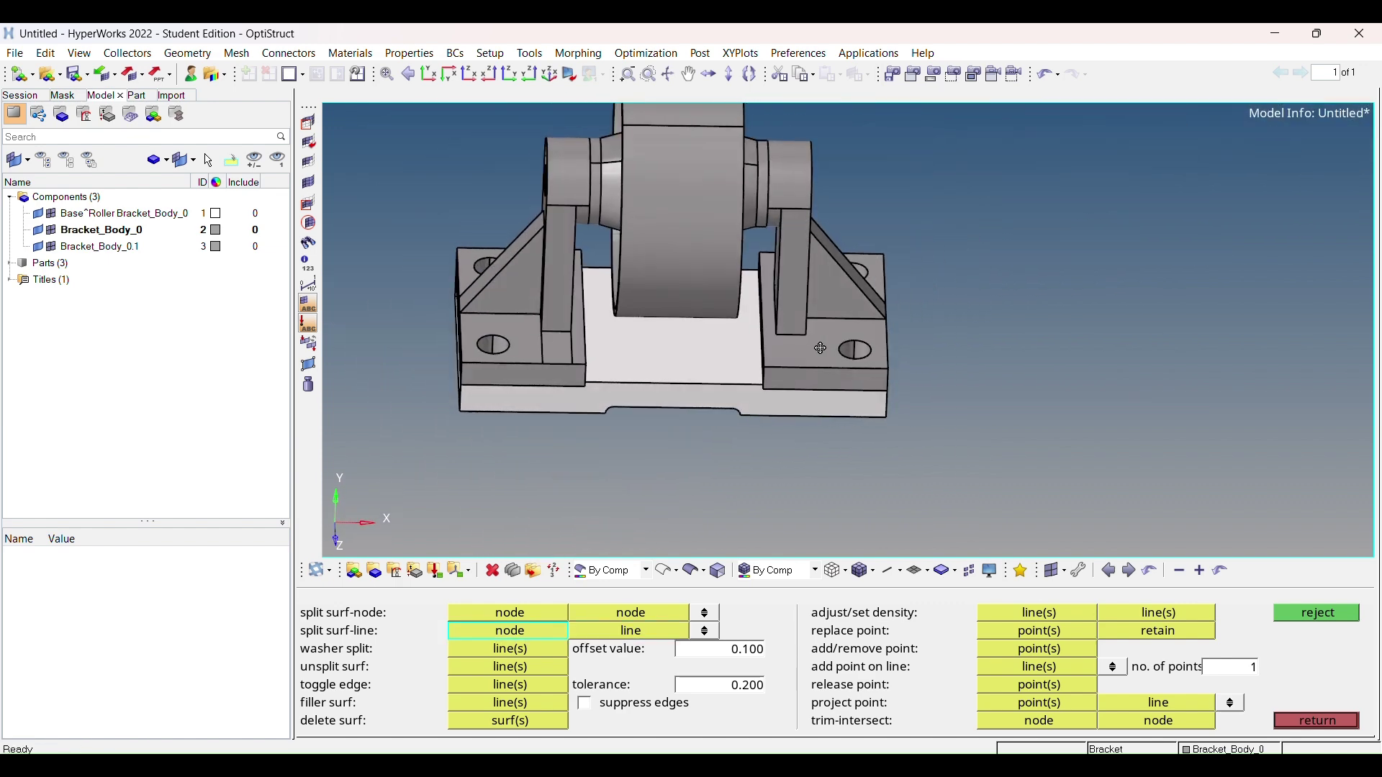
scroll(819, 347, up, 4)
click(831, 363)
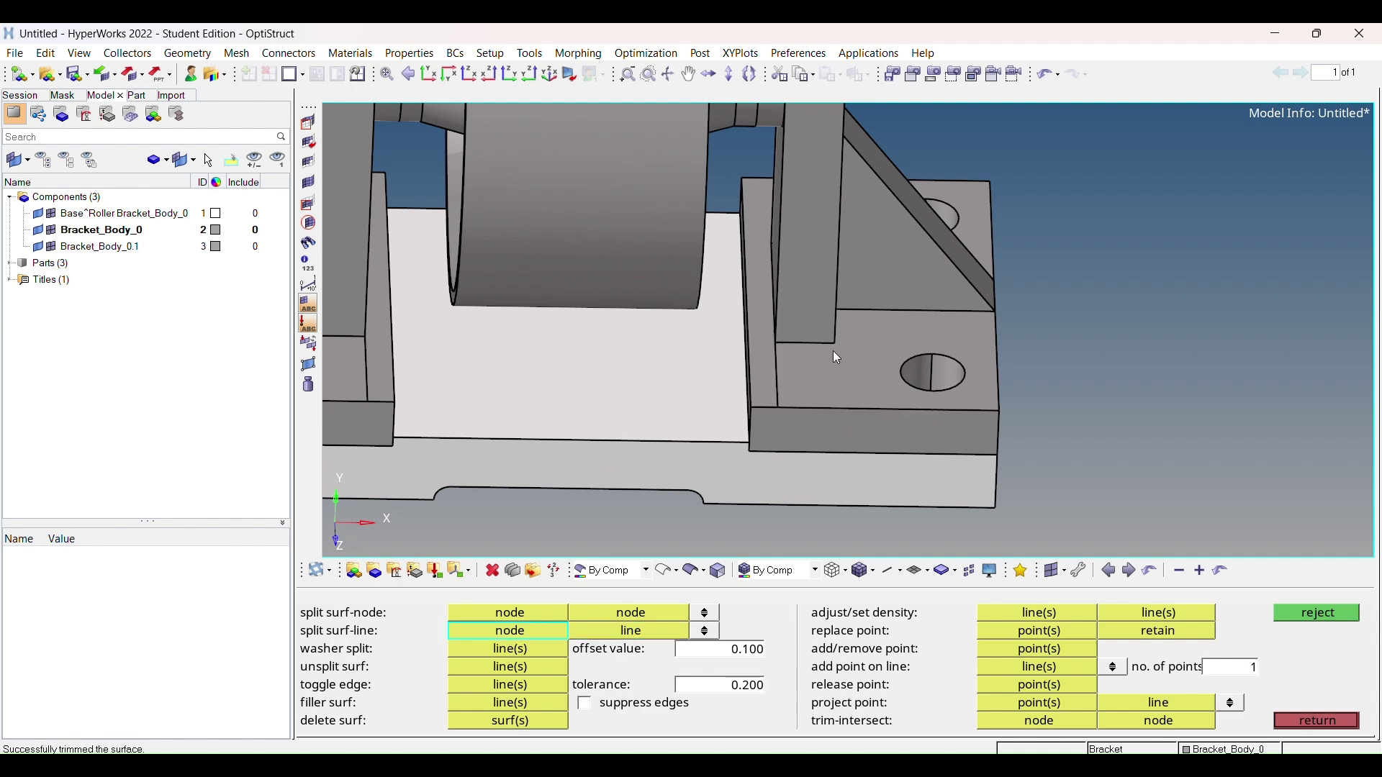
click(834, 408)
Step: Add a washer split with a 2.000 offset around the +Z bolt hole of the +X bracket foot
scroll(835, 408, down, 5)
ctrl+drag(835, 409, 957, 352)
scroll(960, 357, up, 6)
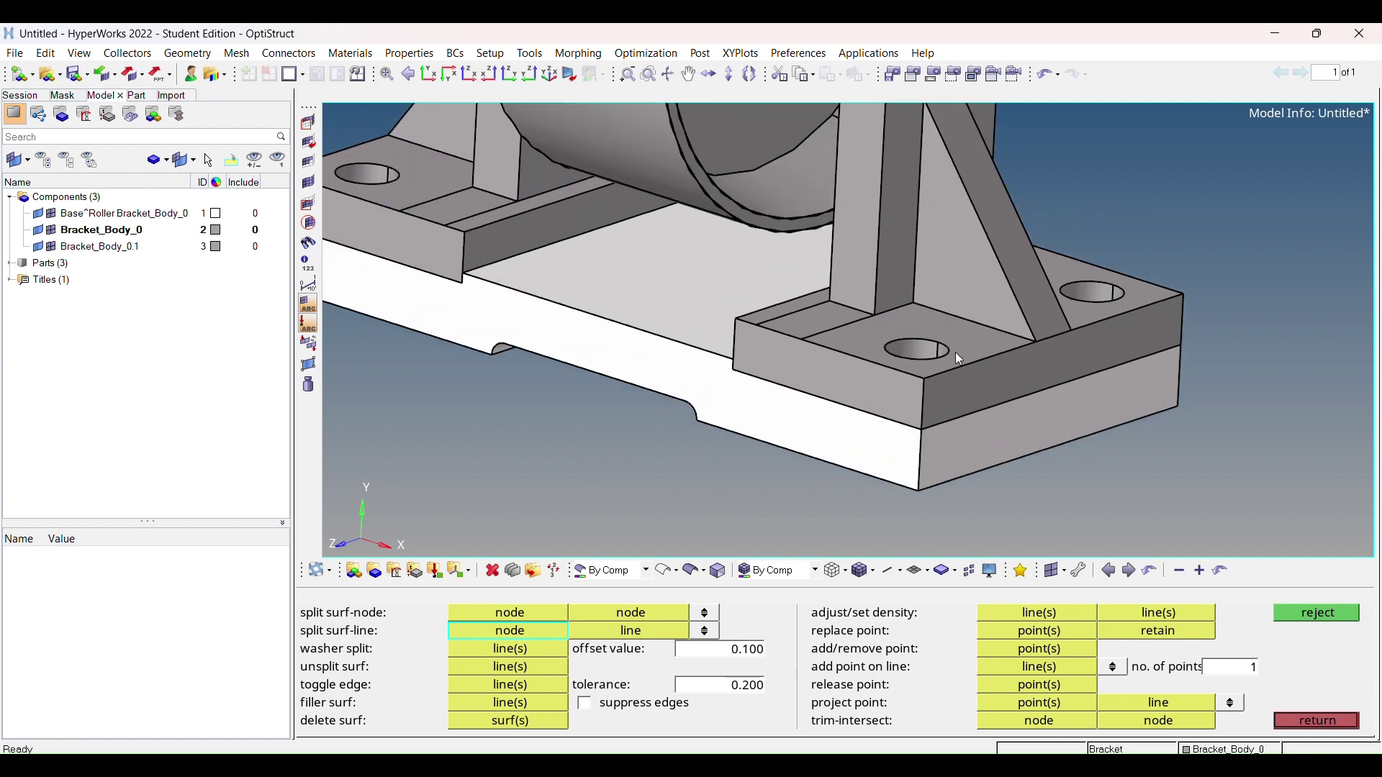
ctrl+drag(908, 311, 568, 425)
scroll(793, 344, up, 3)
scroll(788, 337, down, 4)
click(883, 241)
scroll(754, 306, down, 2)
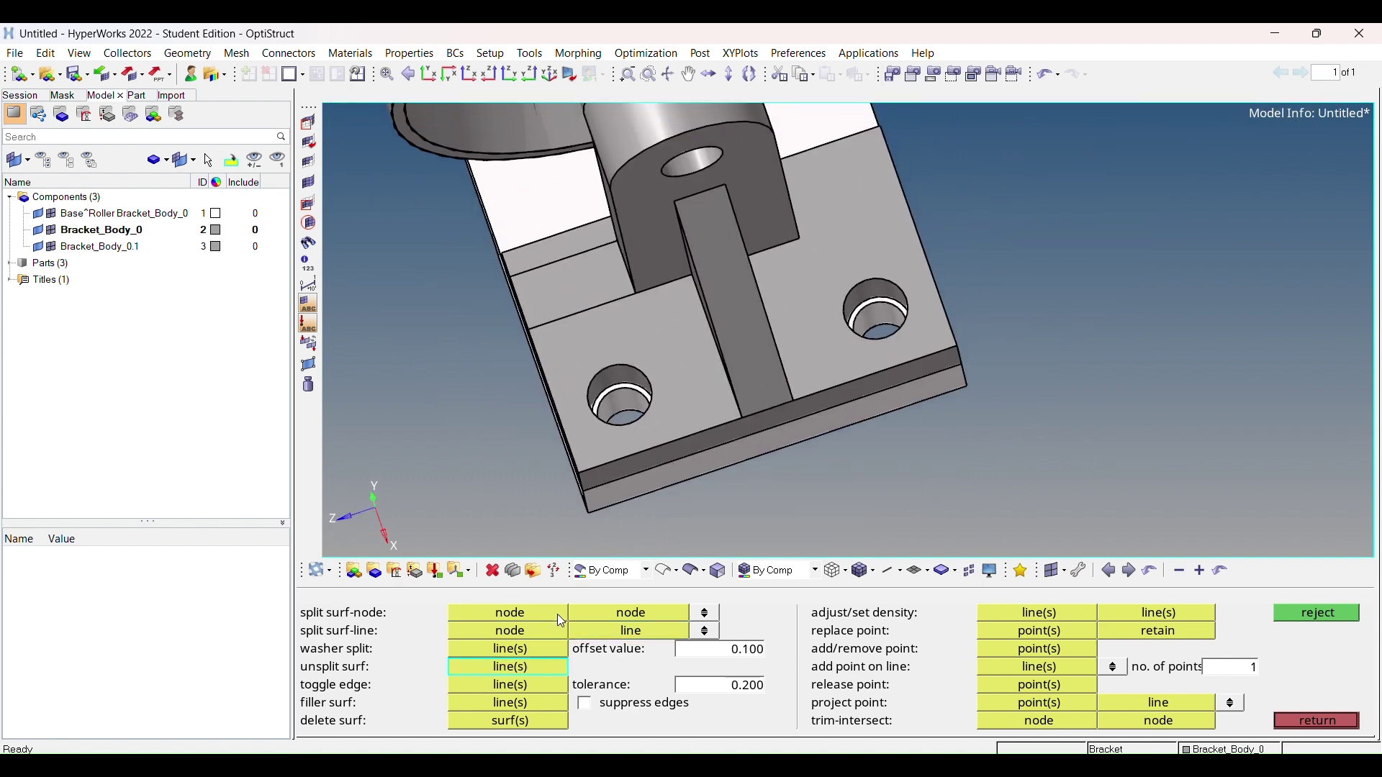
ctrl+drag(583, 431, 720, 393)
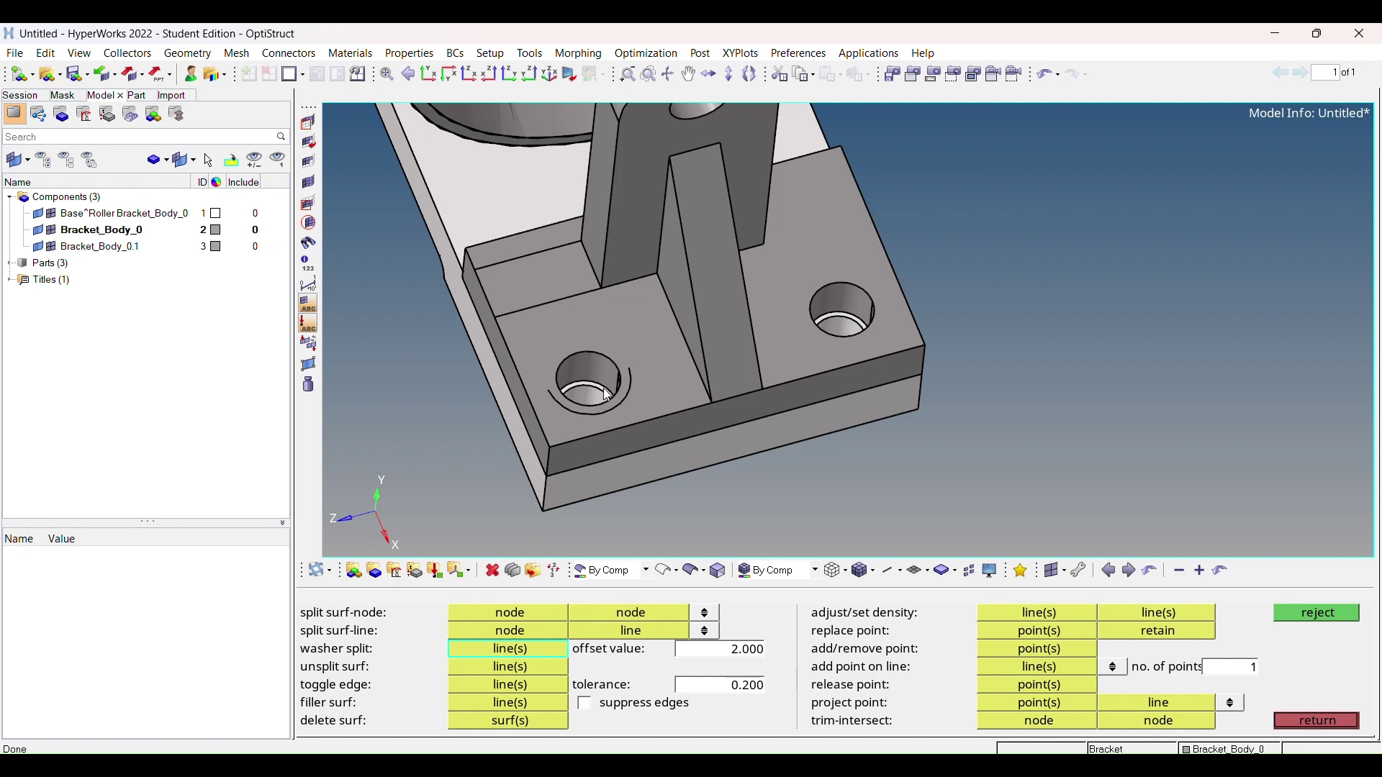
scroll(601, 353, up, 3)
scroll(691, 338, down, 2)
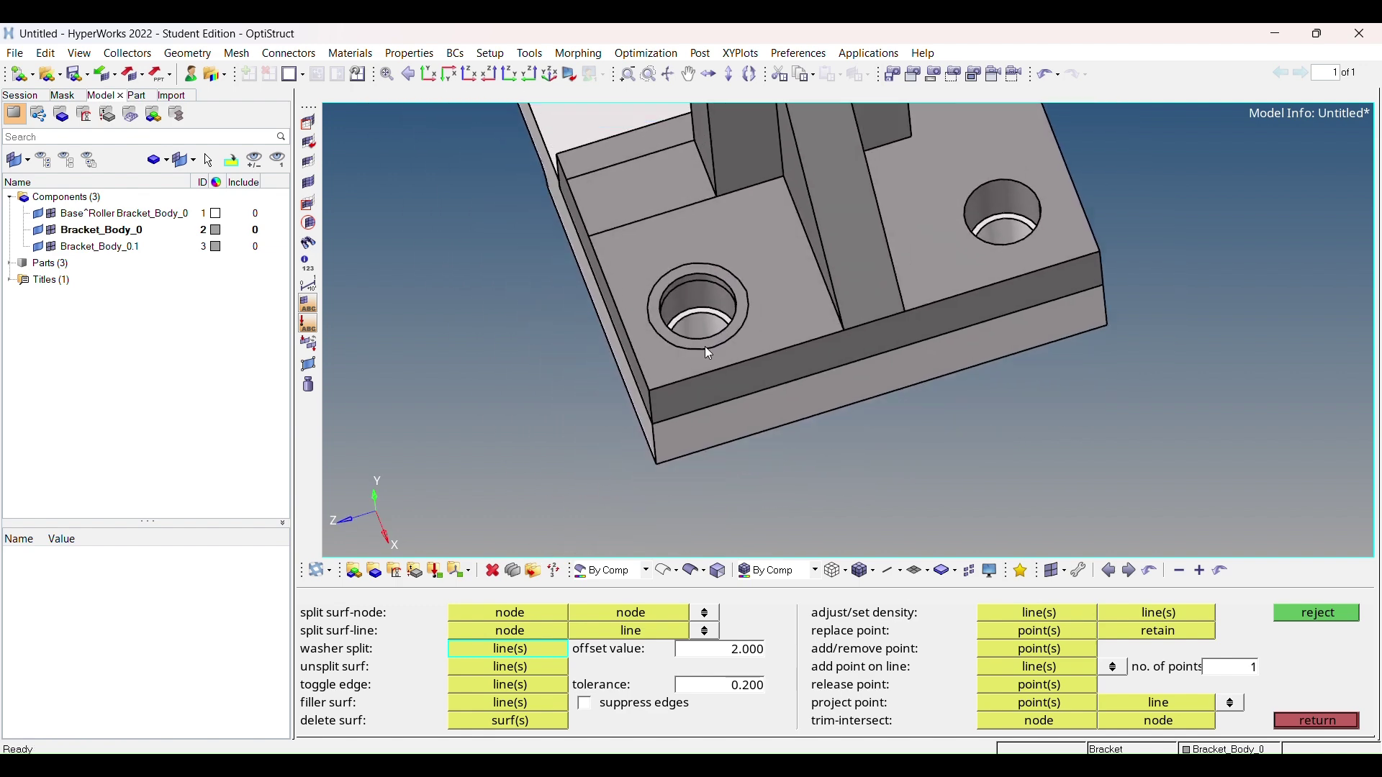
Step: Split the washer and foot surface from the bolt hole to the +Z end edge and to the rib base
scroll(754, 308, up, 3)
scroll(640, 278, down, 5)
scroll(717, 281, up, 6)
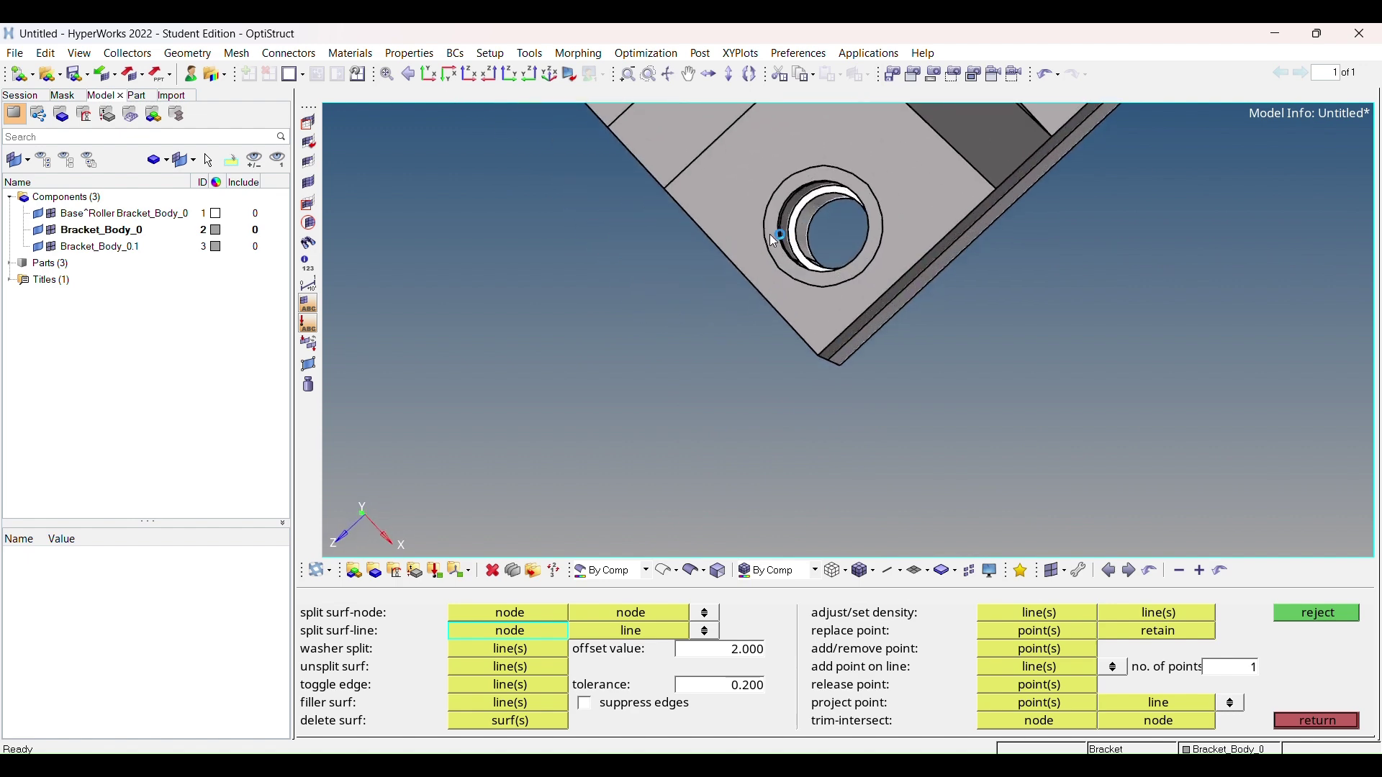
scroll(949, 279, down, 4)
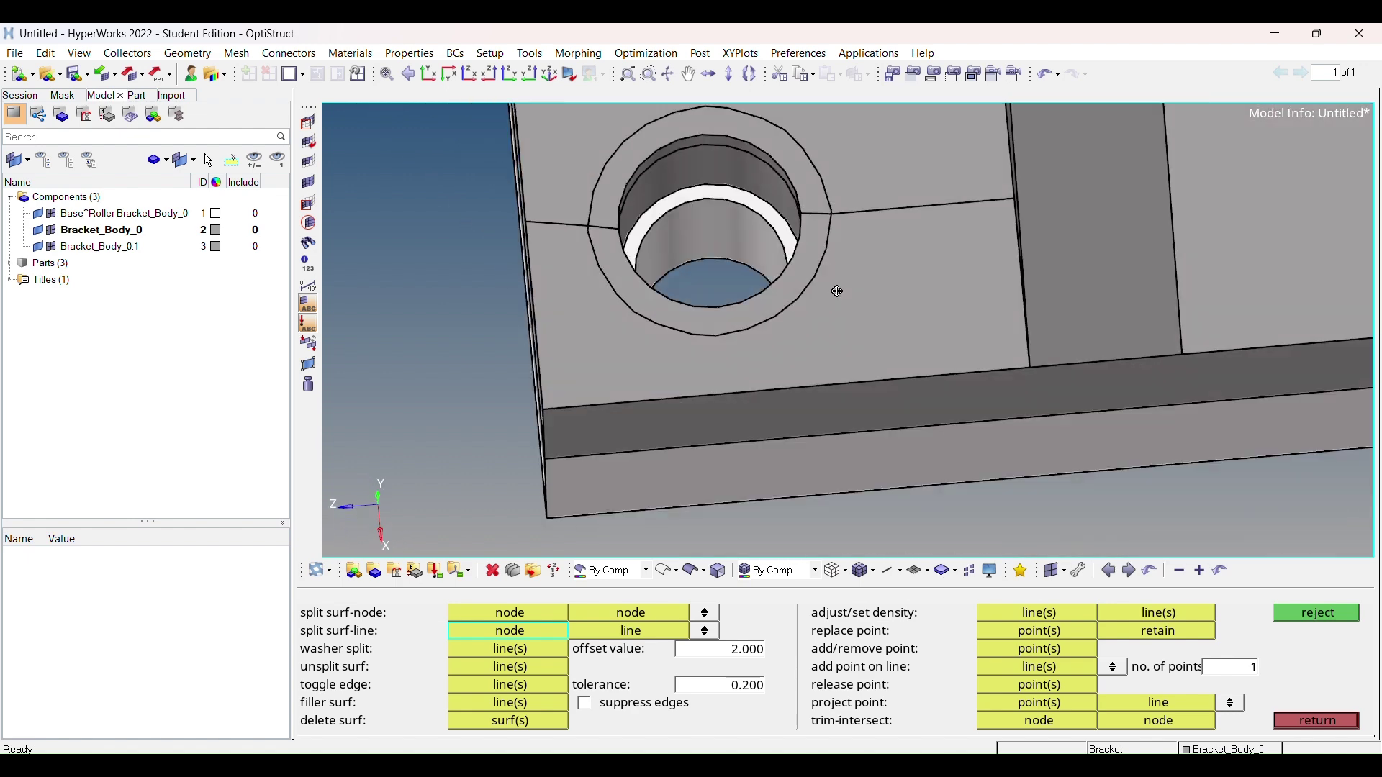
Step: Split the washer from the hole's edge to its outer ring and continue the split to the foot's outer edge
click(701, 293)
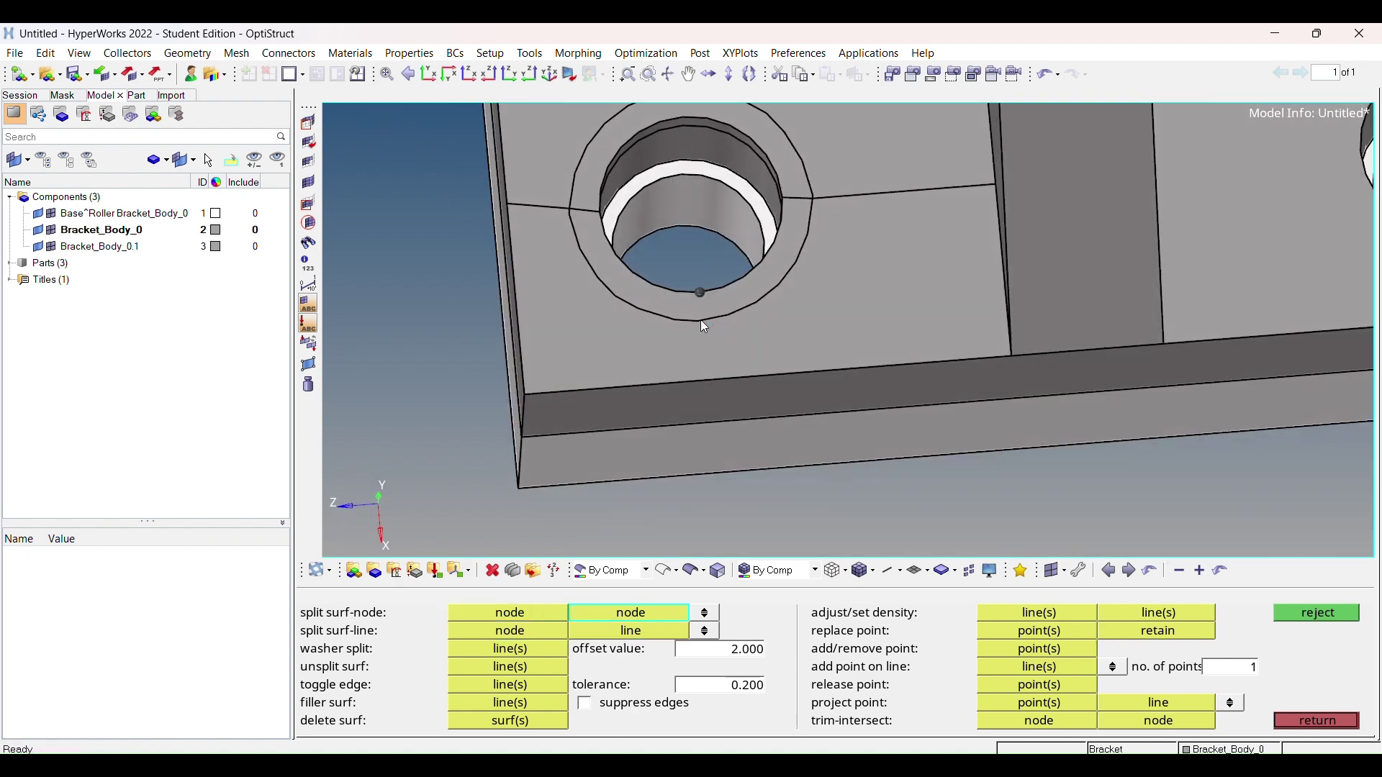
scroll(691, 295, up, 2)
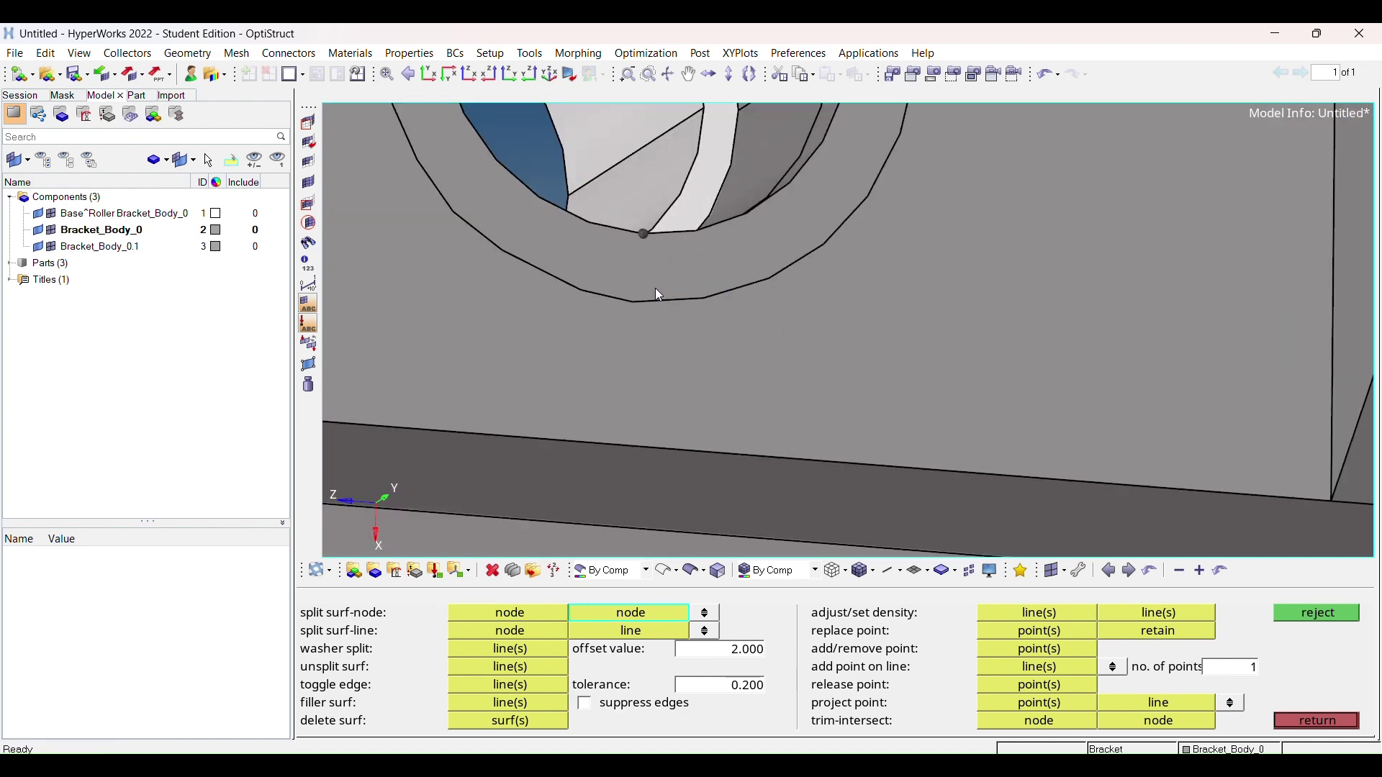
scroll(694, 282, down, 3)
scroll(870, 324, up, 2)
click(879, 331)
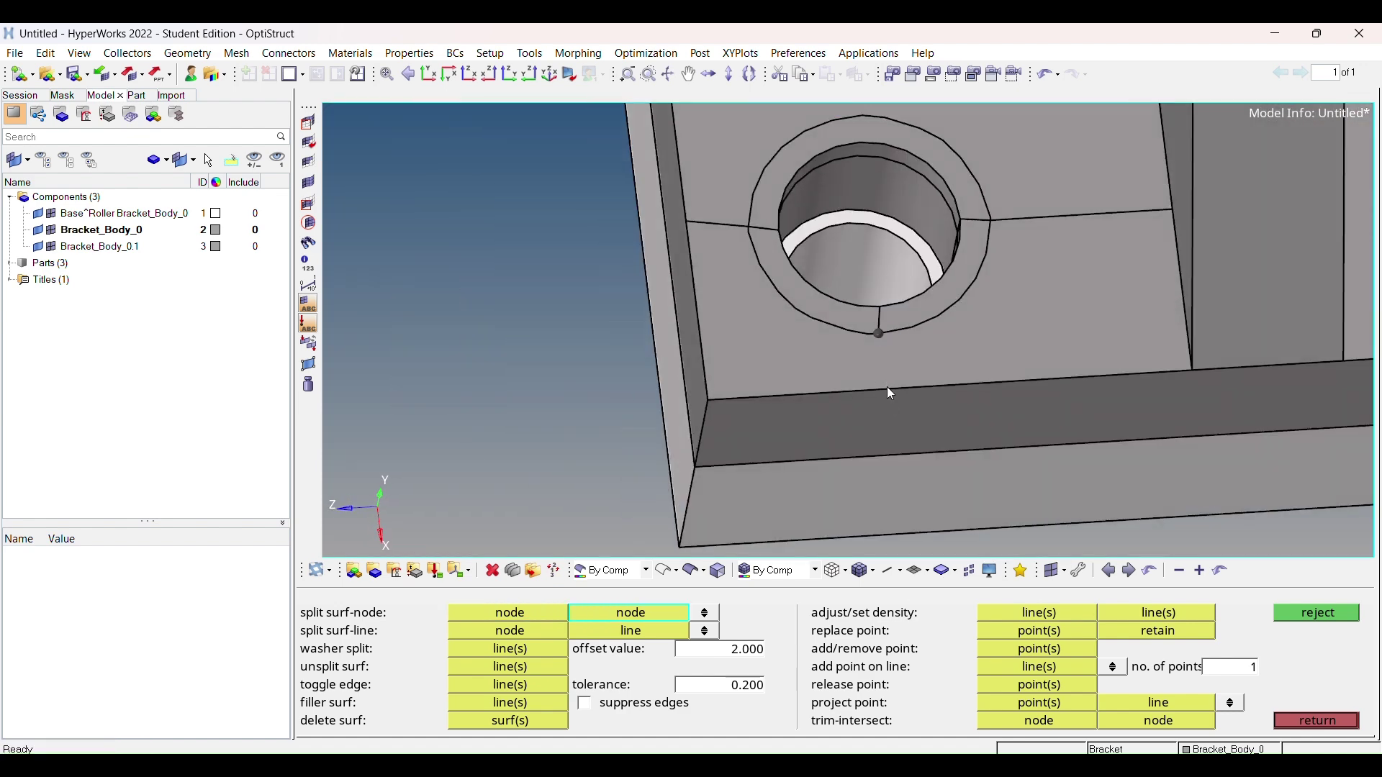
scroll(964, 388, down, 2)
Step: Unsplit the line between the washer and the foot's +Z end edge and split the surface there again
ctrl+drag(1039, 381, 606, 378)
scroll(636, 335, up, 4)
scroll(757, 316, down, 3)
scroll(806, 431, up, 5)
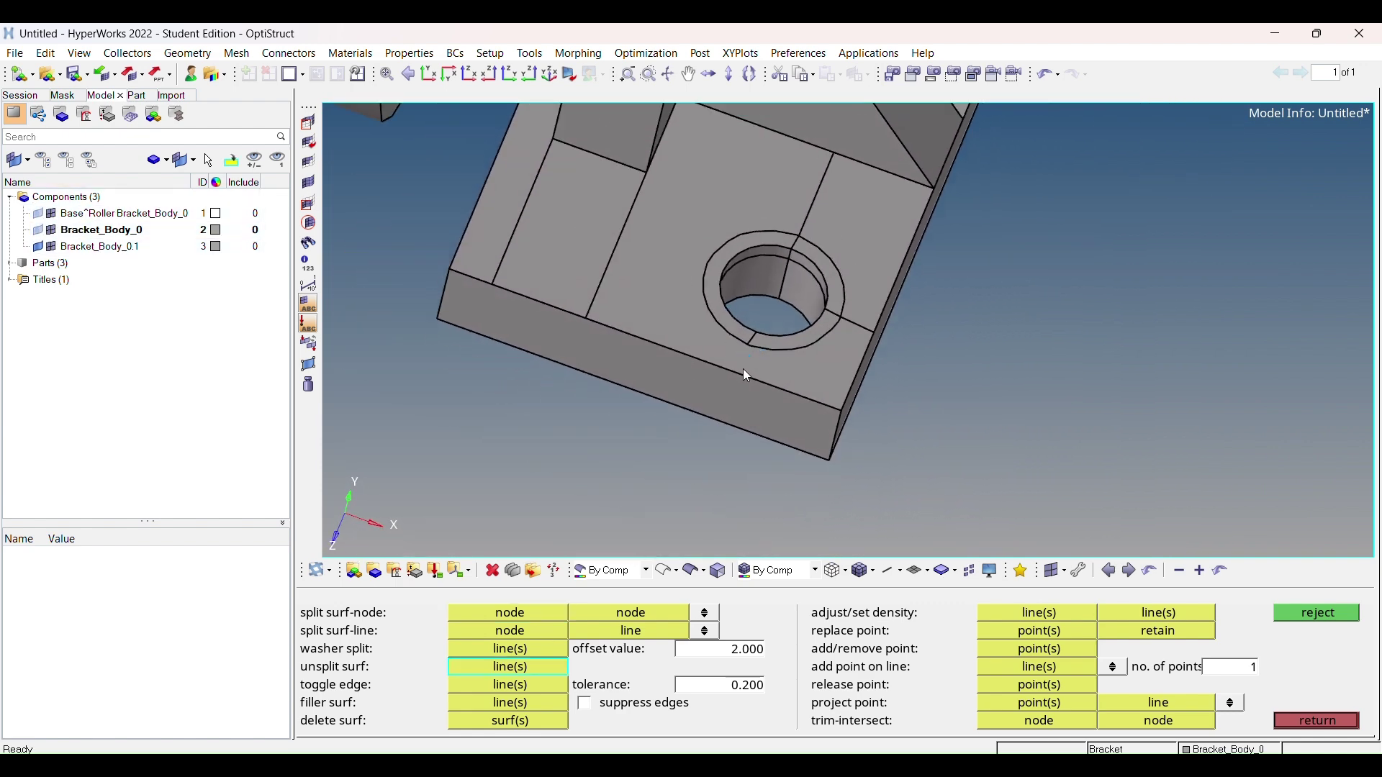
scroll(749, 376, up, 3)
ctrl+right_drag(746, 377, 790, 457)
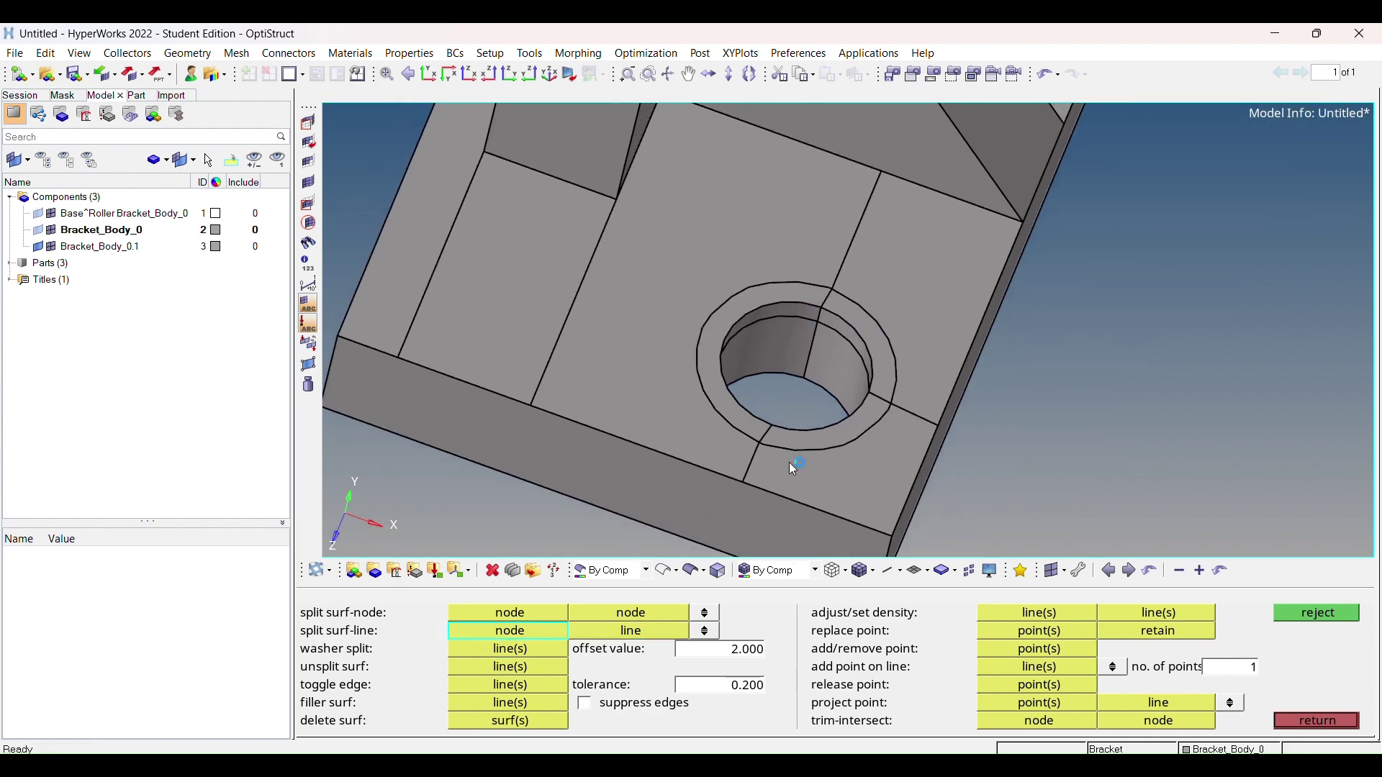
Step: Split the washer on its inner side and continue the split to the dividing line beside the upright
scroll(796, 431, up, 5)
click(802, 407)
click(765, 387)
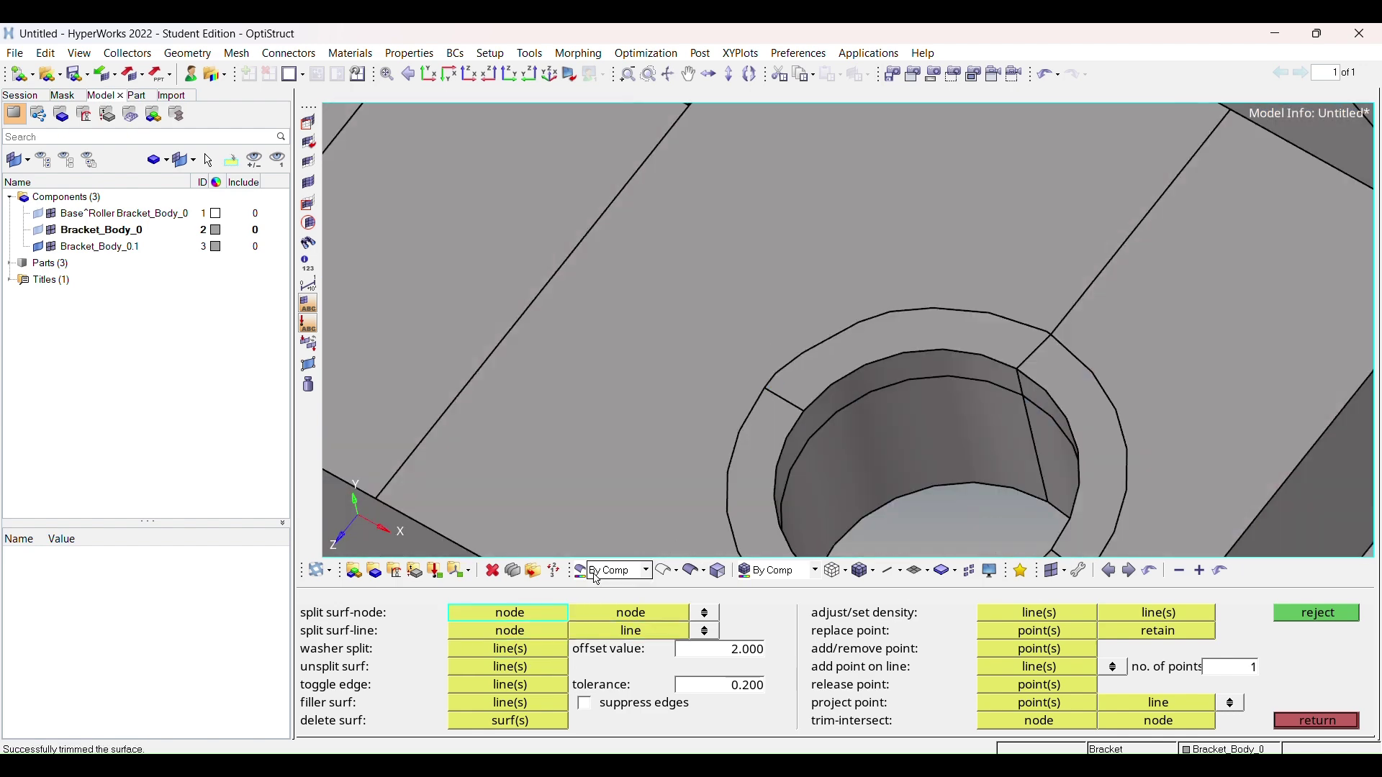
click(564, 270)
scroll(983, 484, down, 10)
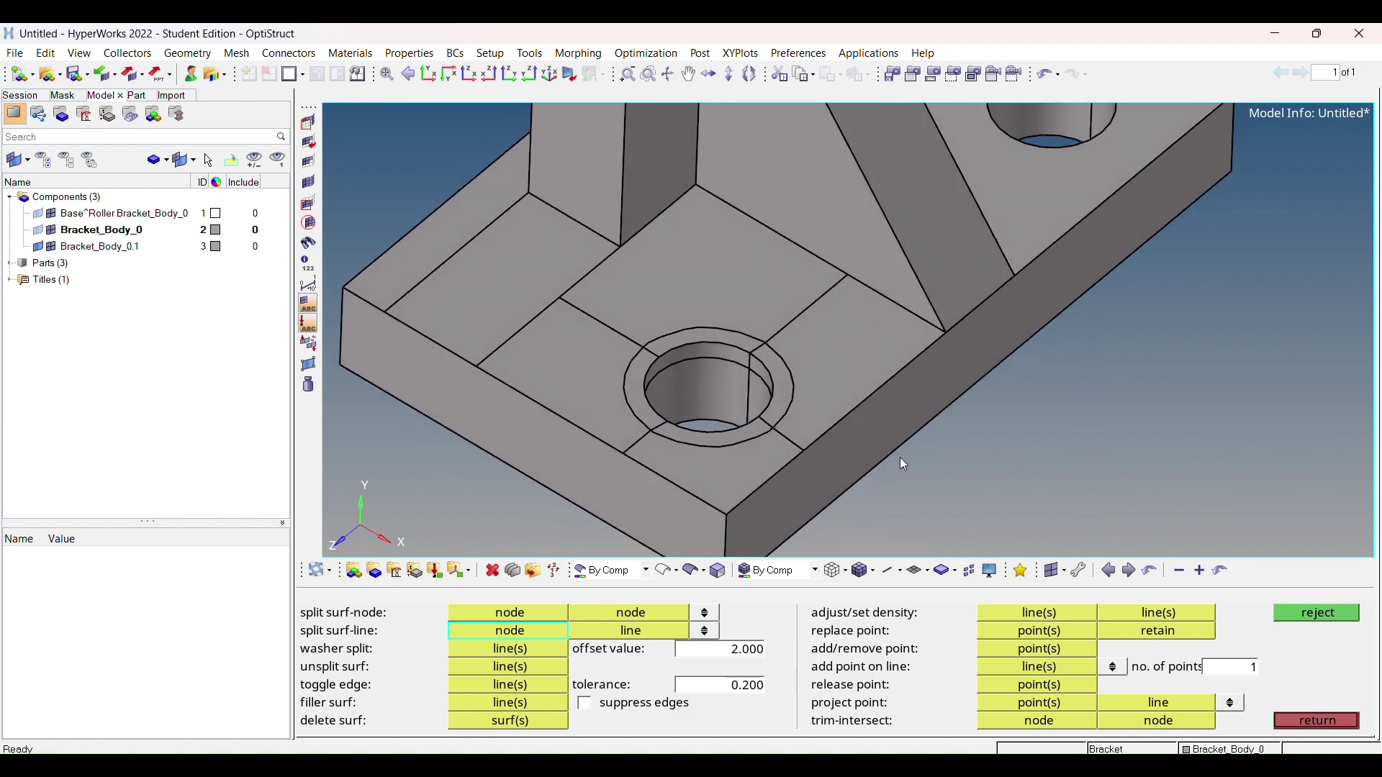
Step: Split the base plate's long side face from a node at the bracket foot's inner corner
scroll(886, 419, down, 3)
scroll(886, 420, up, 3)
ctrl+drag(886, 419, 657, 437)
scroll(733, 294, up, 5)
scroll(781, 367, down, 4)
scroll(914, 438, up, 5)
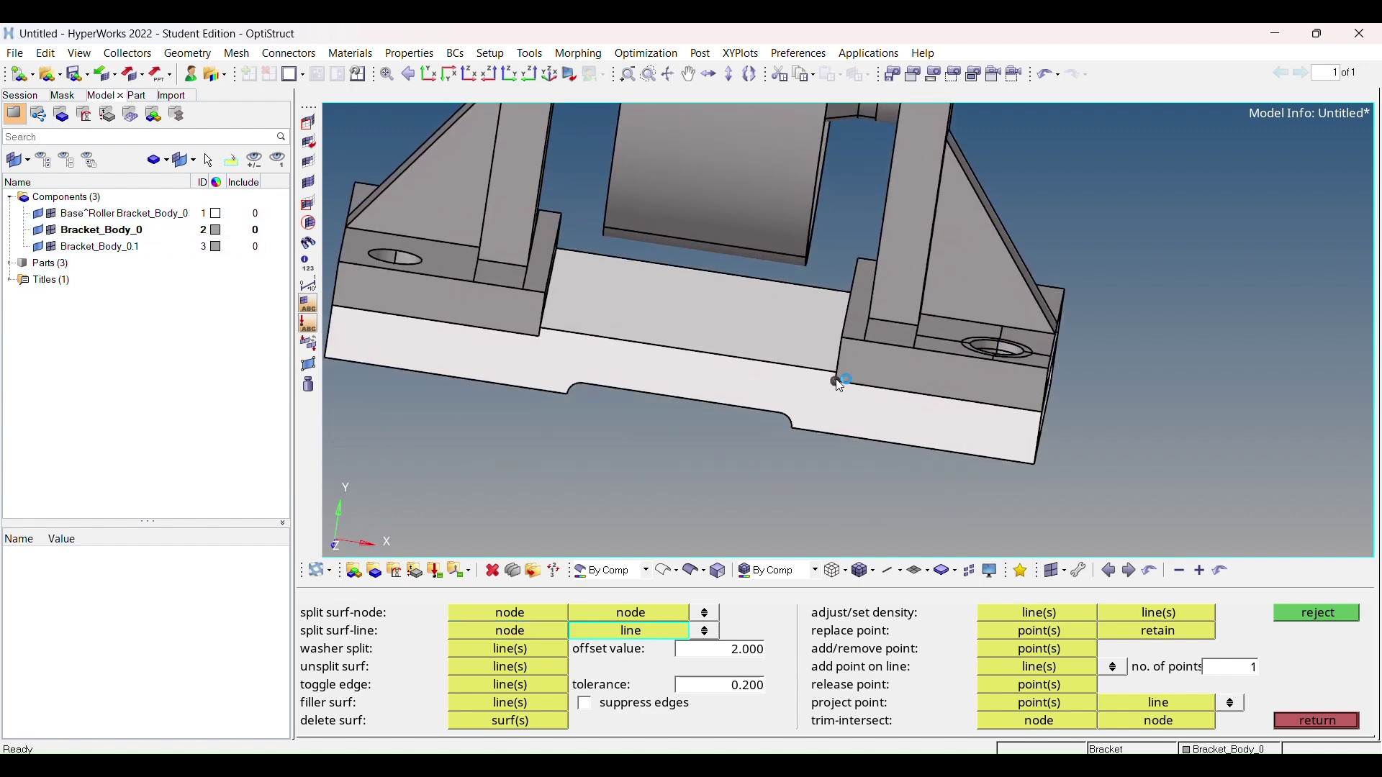
scroll(827, 429, up, 3)
ctrl+drag(736, 367, 816, 273)
ctrl+drag(823, 151, 1018, 291)
ctrl+drag(1019, 190, 946, 129)
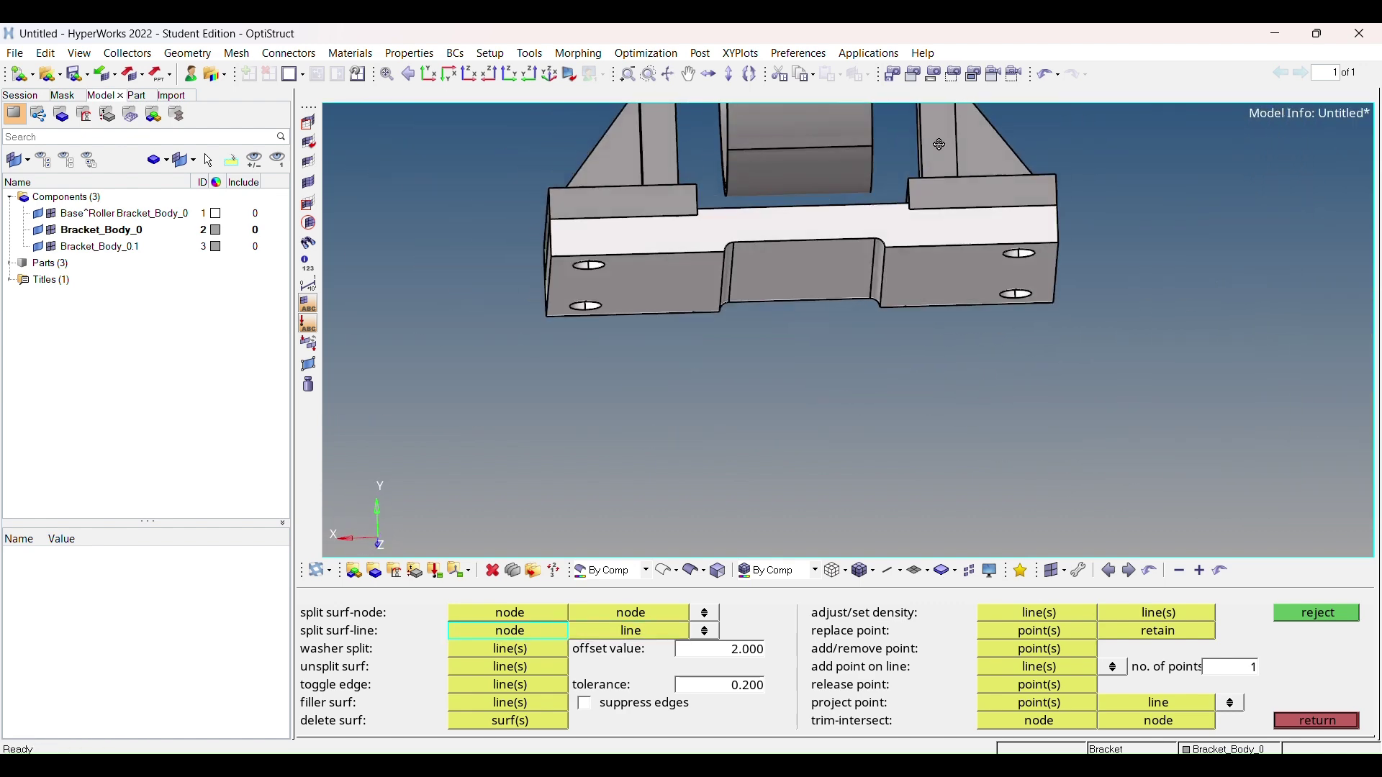
Step: Split the base's long side face vertically at both notch ends and suppress the seam edges across the roller's rim
scroll(866, 216, up, 2)
ctrl+drag(853, 158, 845, 282)
ctrl+drag(627, 322, 1020, 645)
ctrl+drag(682, 483, 794, 362)
ctrl+drag(619, 259, 603, 480)
click(633, 231)
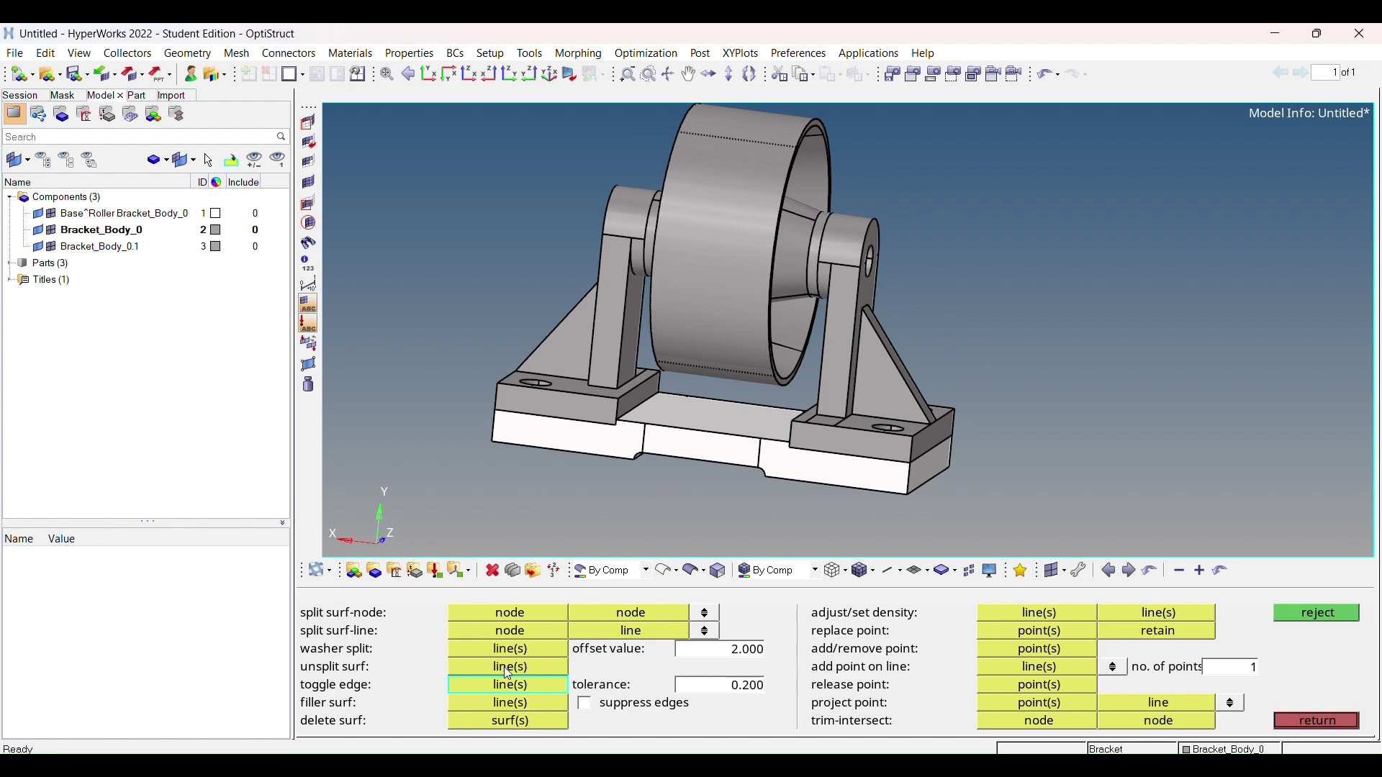
click(1317, 721)
ctrl+drag(806, 275, 862, 370)
scroll(852, 340, up, 5)
scroll(819, 394, down, 3)
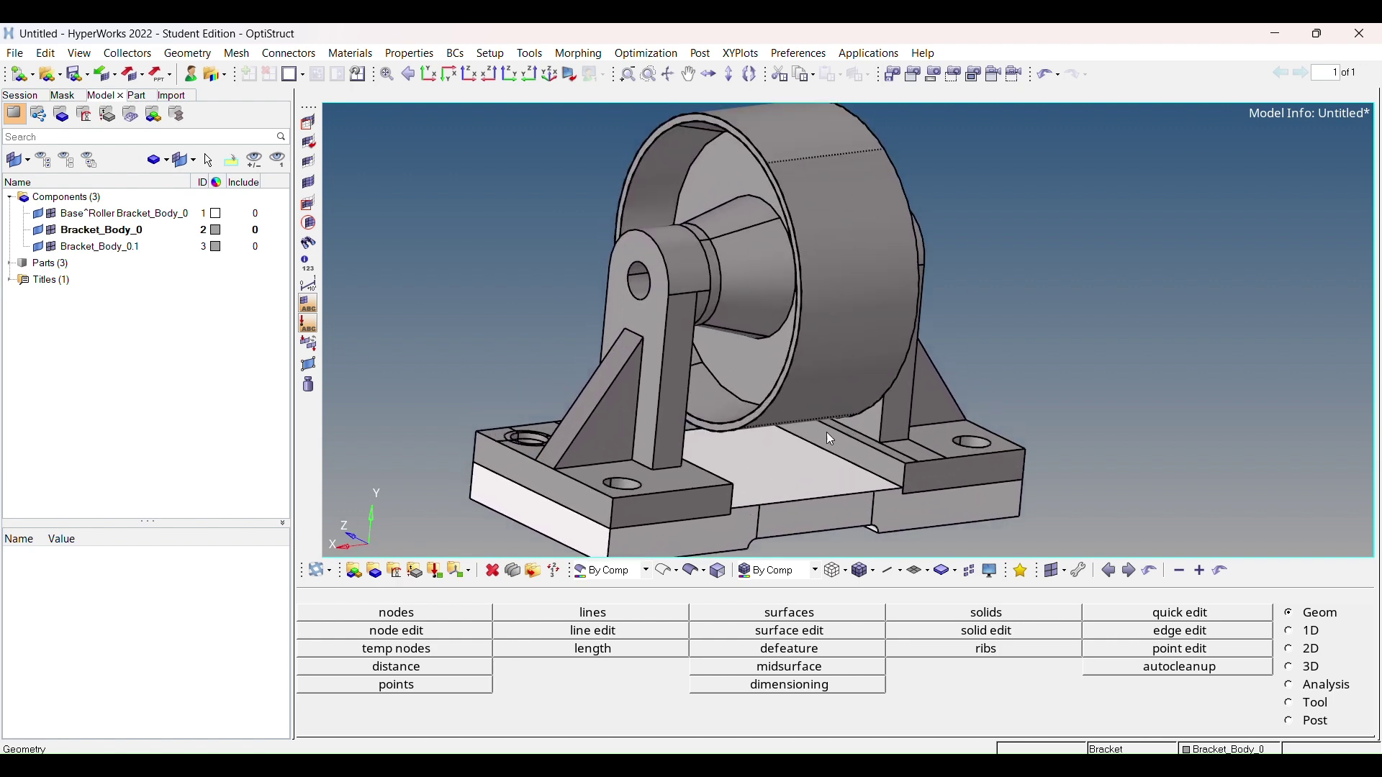
ctrl+drag(806, 444, 643, 584)
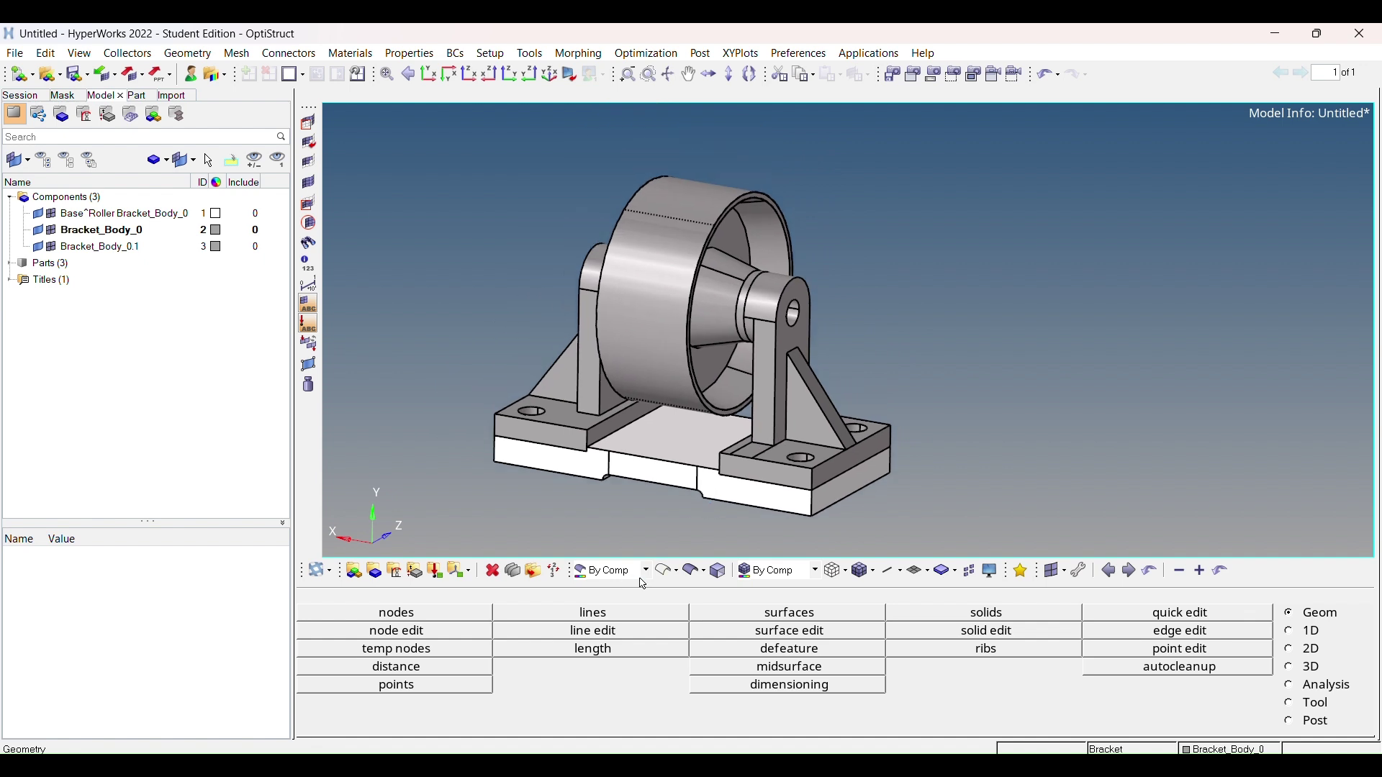
click(1295, 633)
click(1296, 667)
click(1295, 649)
Step: Delete the model's solids without deleting their bounding surfaces or associated elements
key(F2)
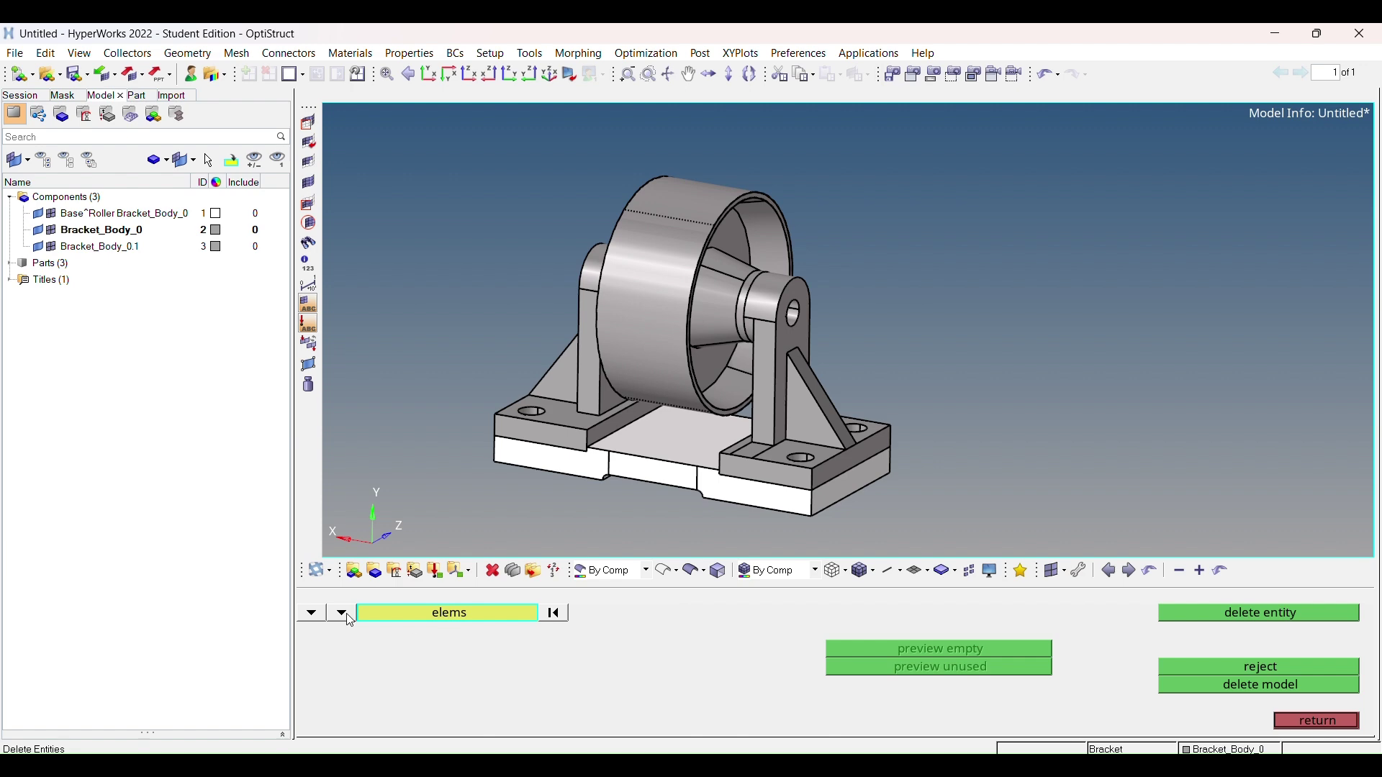
click(313, 612)
click(390, 693)
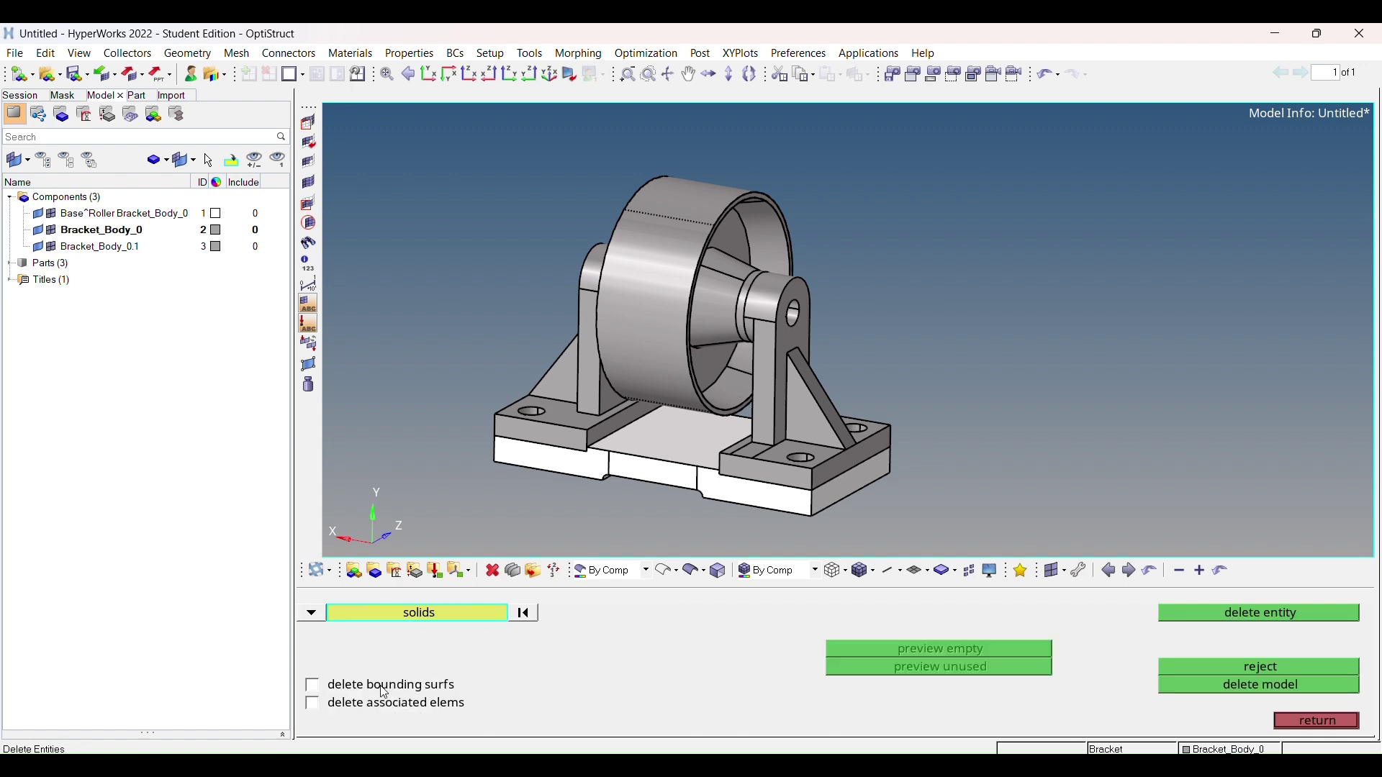
drag(968, 549, 969, 548)
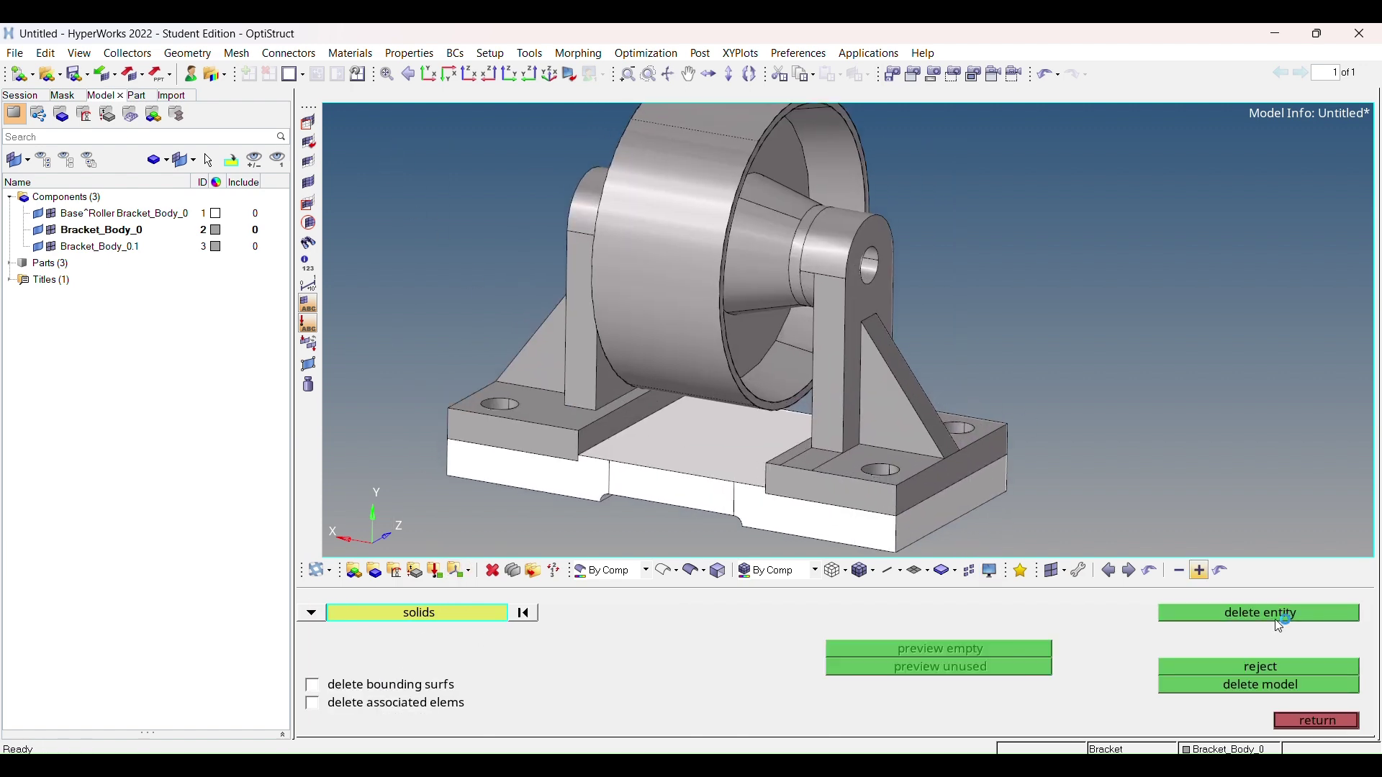
click(1306, 722)
Step: Change the colour of the Bracket_Body_0 and Bracket_Body_0.1 components to light blue
scroll(810, 391, down, 2)
ctrl+drag(810, 392, 727, 374)
click(216, 230)
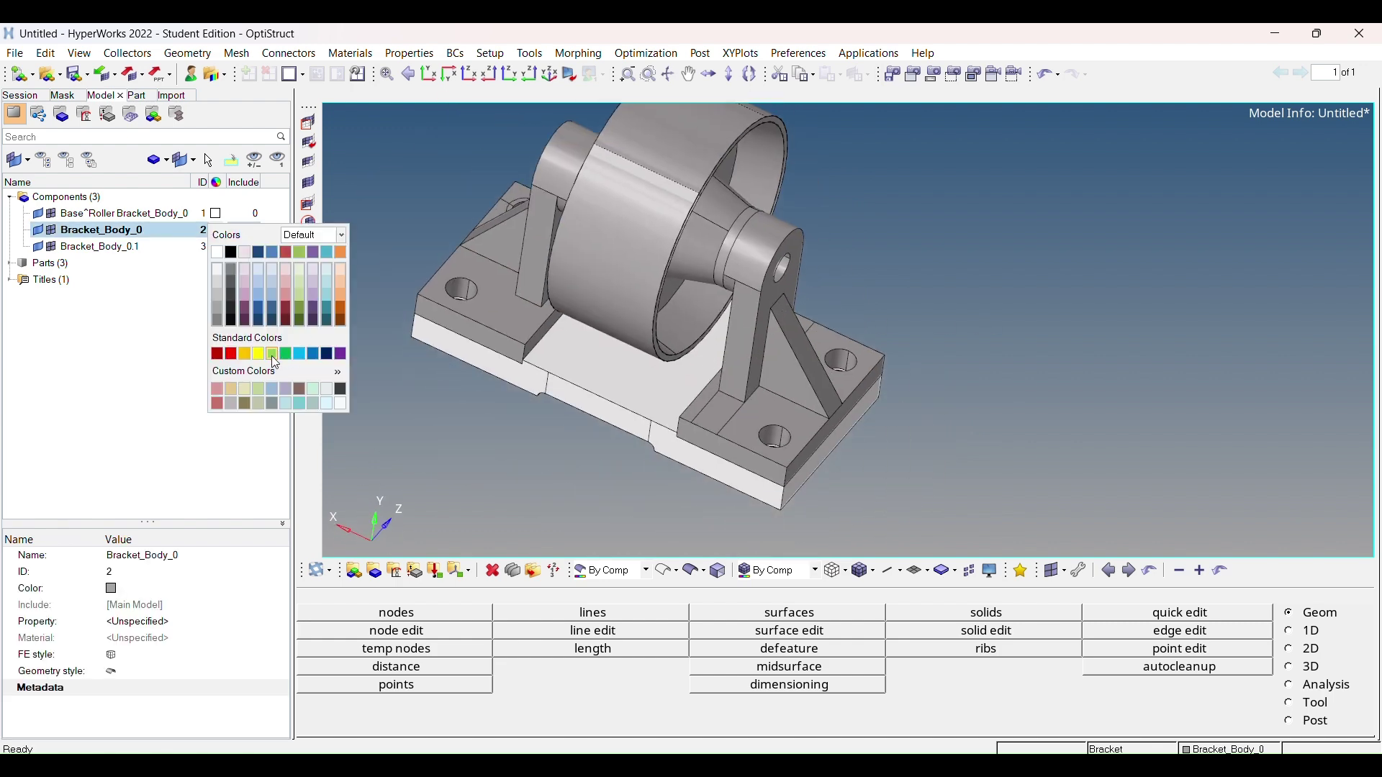
click(275, 358)
click(216, 246)
Step: Automesh the foot surface at the inner +Z corner of the bolt hole with an element size of 10
scroll(811, 340, up, 5)
ctrl+drag(811, 340, 827, 321)
click(1290, 649)
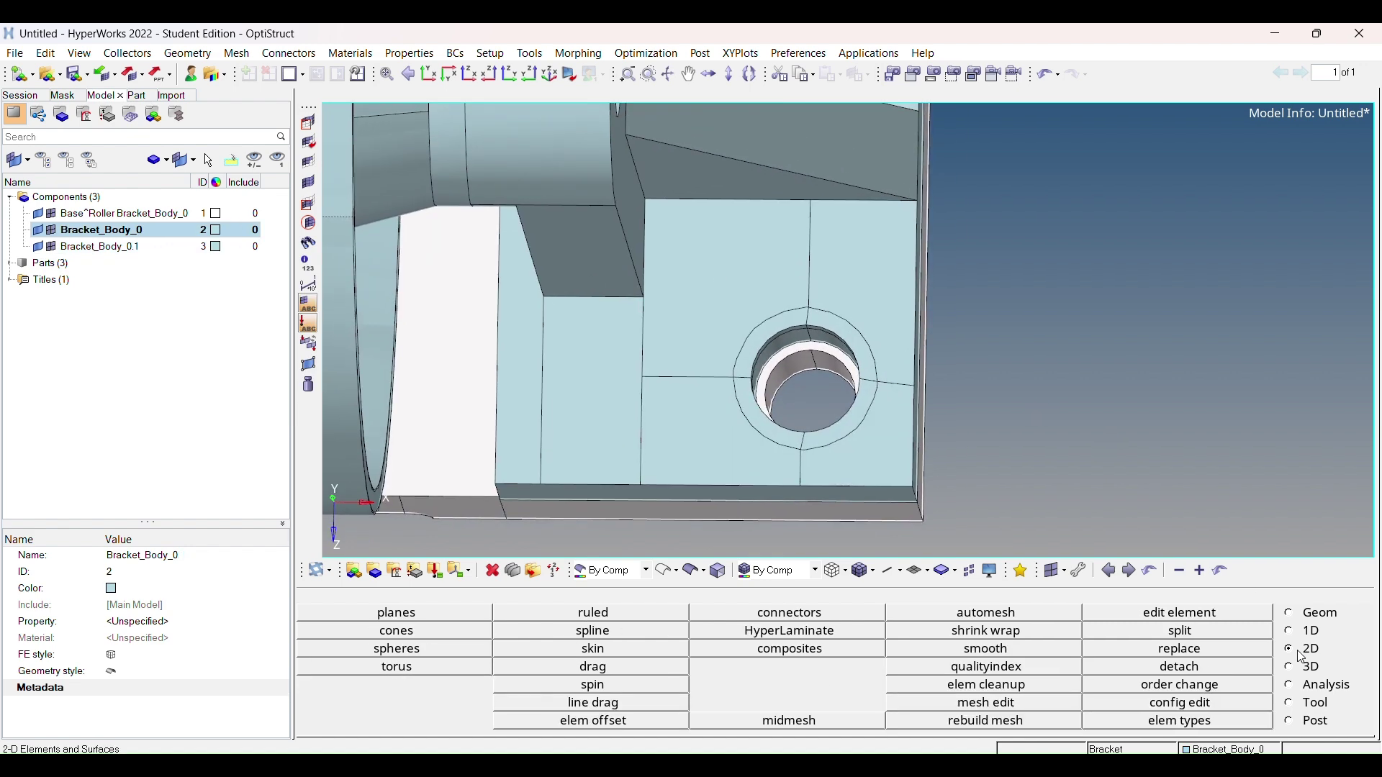
click(993, 614)
ctrl+right_drag(691, 375, 680, 332)
click(669, 345)
middle_click(667, 338)
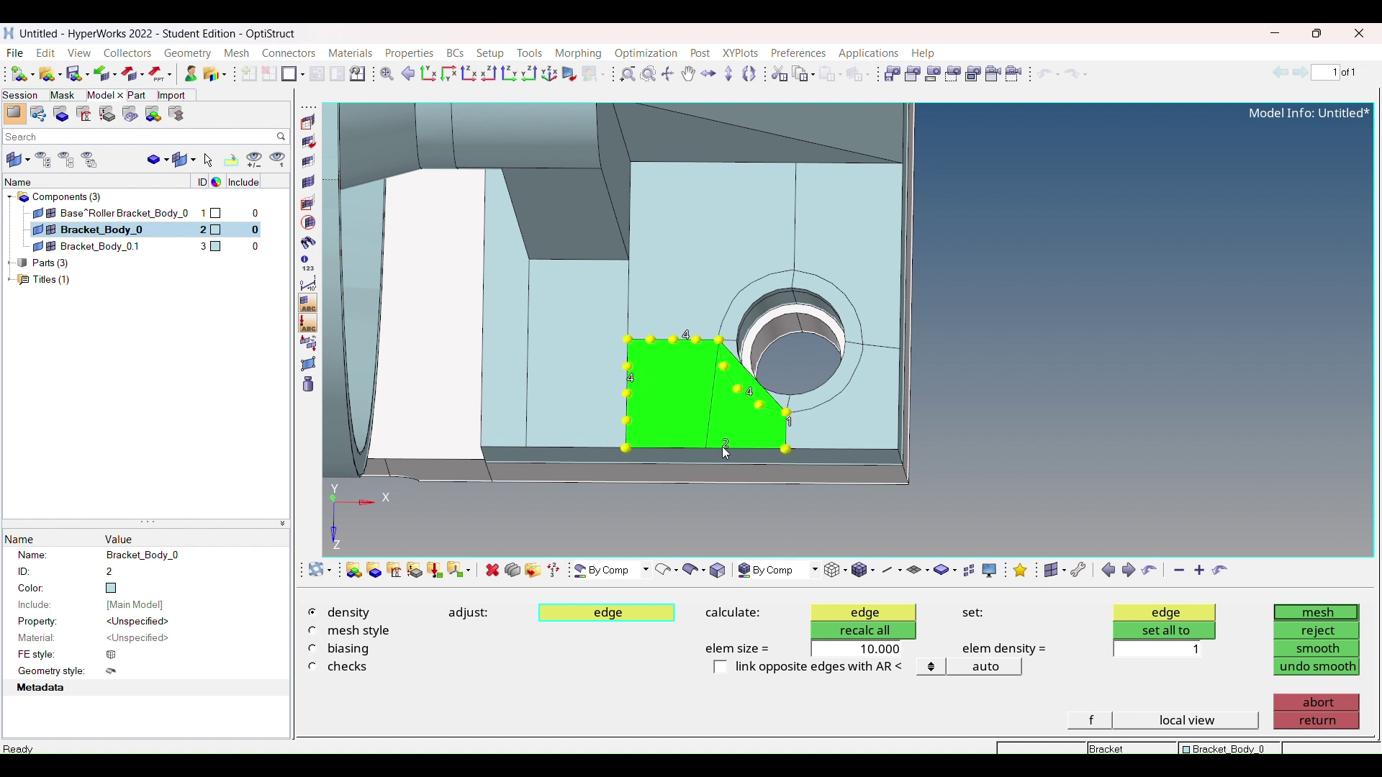
click(313, 632)
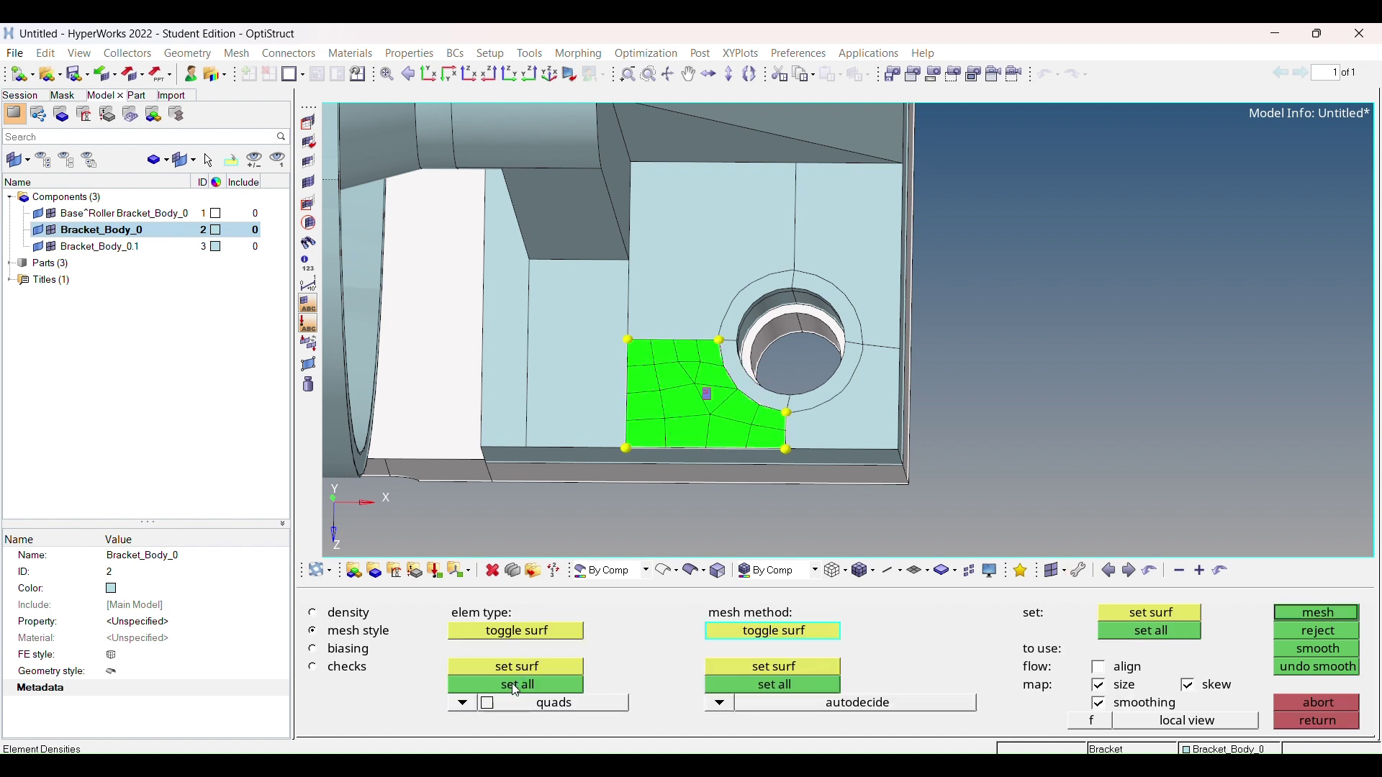
middle_click(1132, 548)
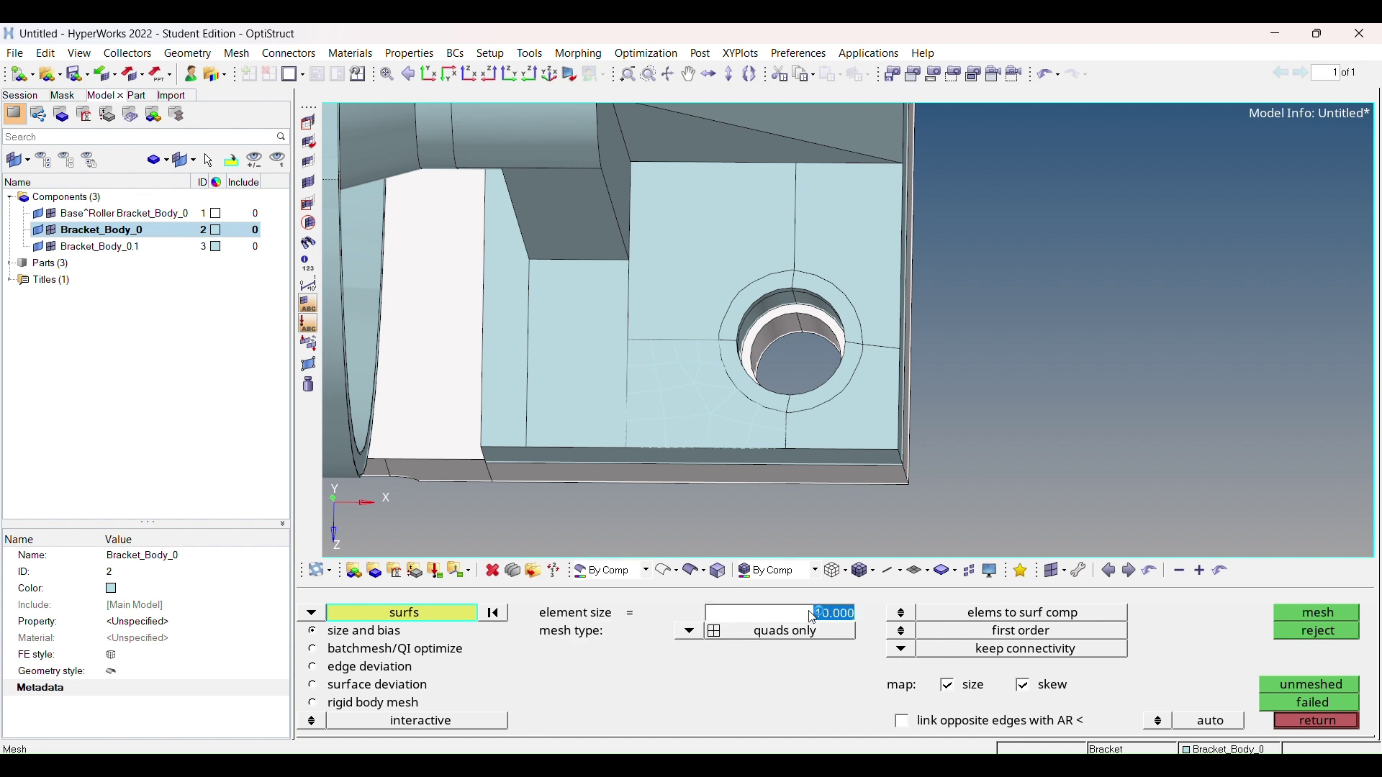
Step: Set the element size to 5 and remesh the foot surface beside the bolt hole with quads only
click(704, 428)
middle_click(819, 456)
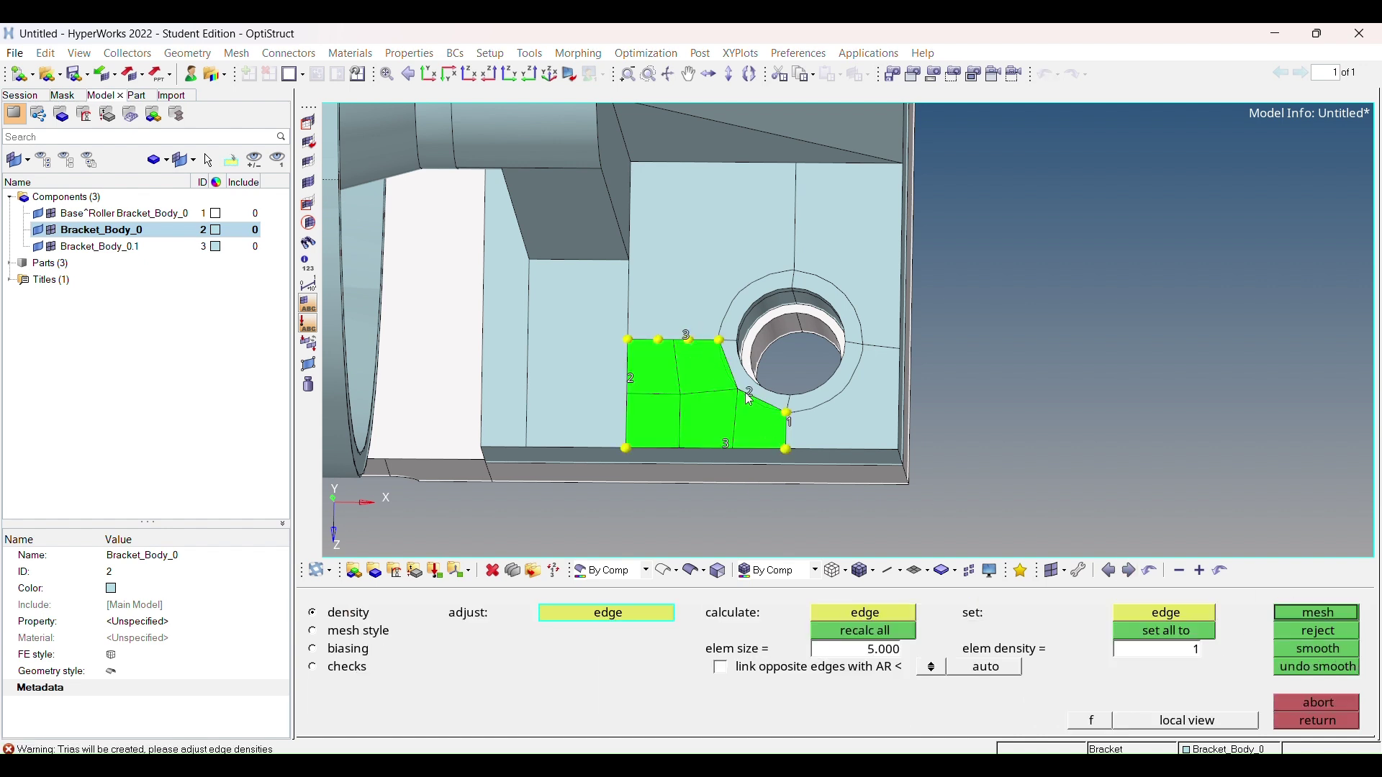
click(1298, 620)
scroll(718, 406, up, 2)
click(403, 634)
click(1313, 723)
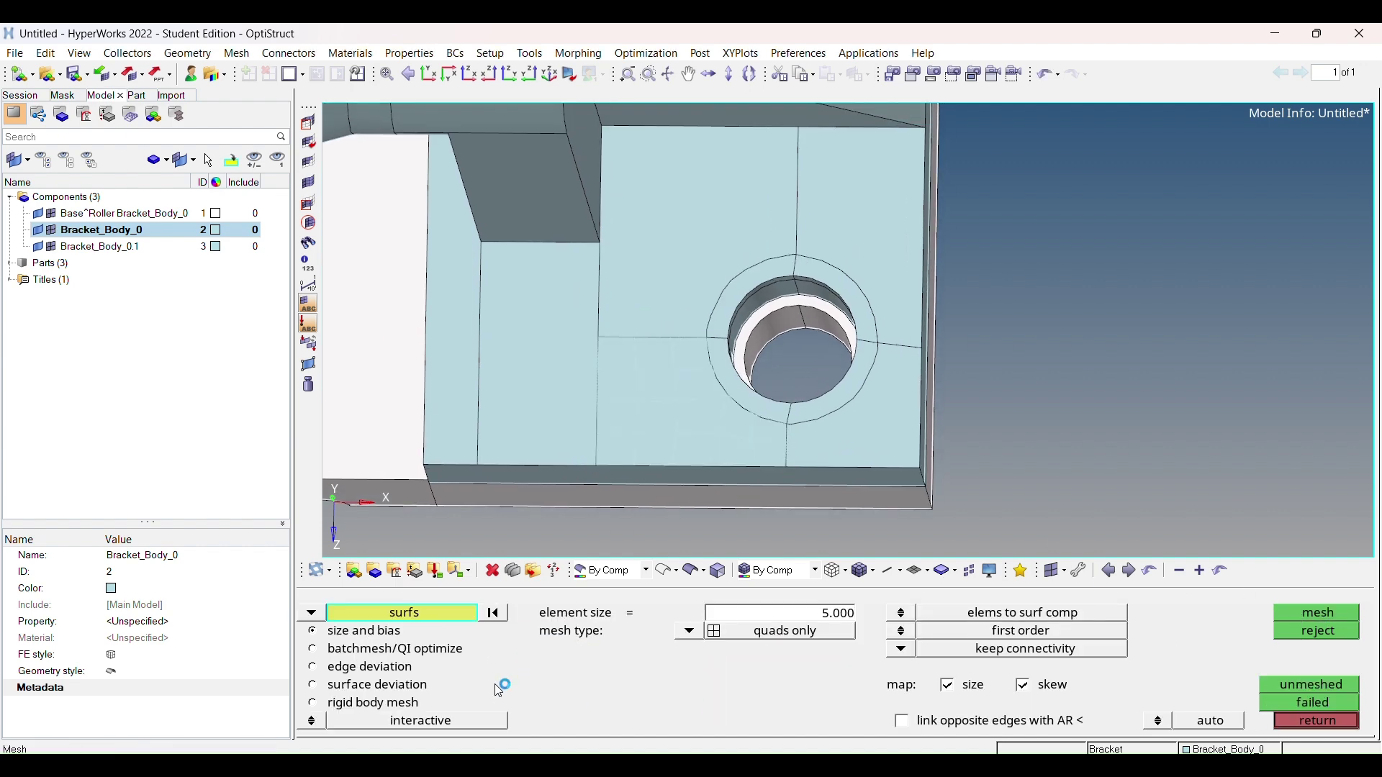
middle_click(756, 453)
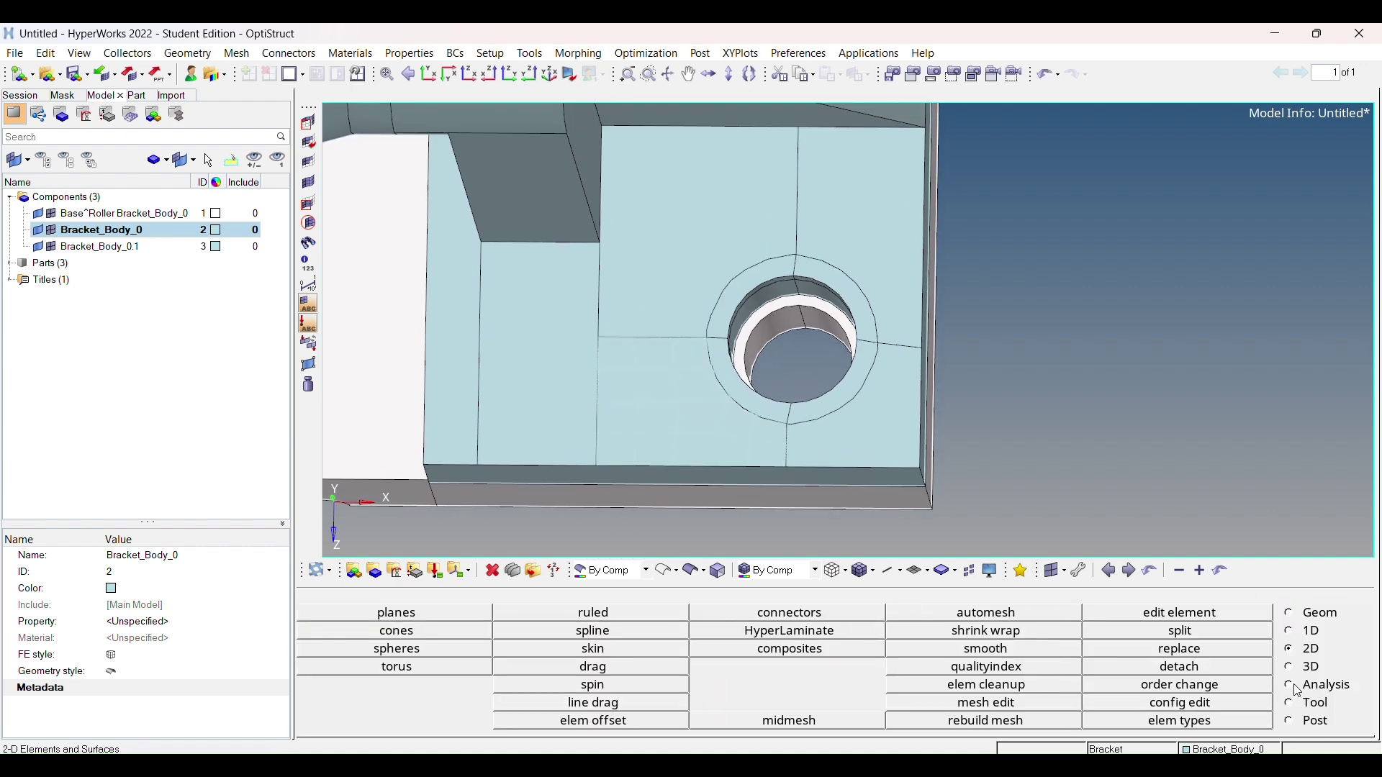
Step: Remesh the foot surface beside the bolt hole with the map as pentagon method and size mapping off, refine its edge densities, and check element quality
click(1010, 619)
click(311, 631)
click(837, 703)
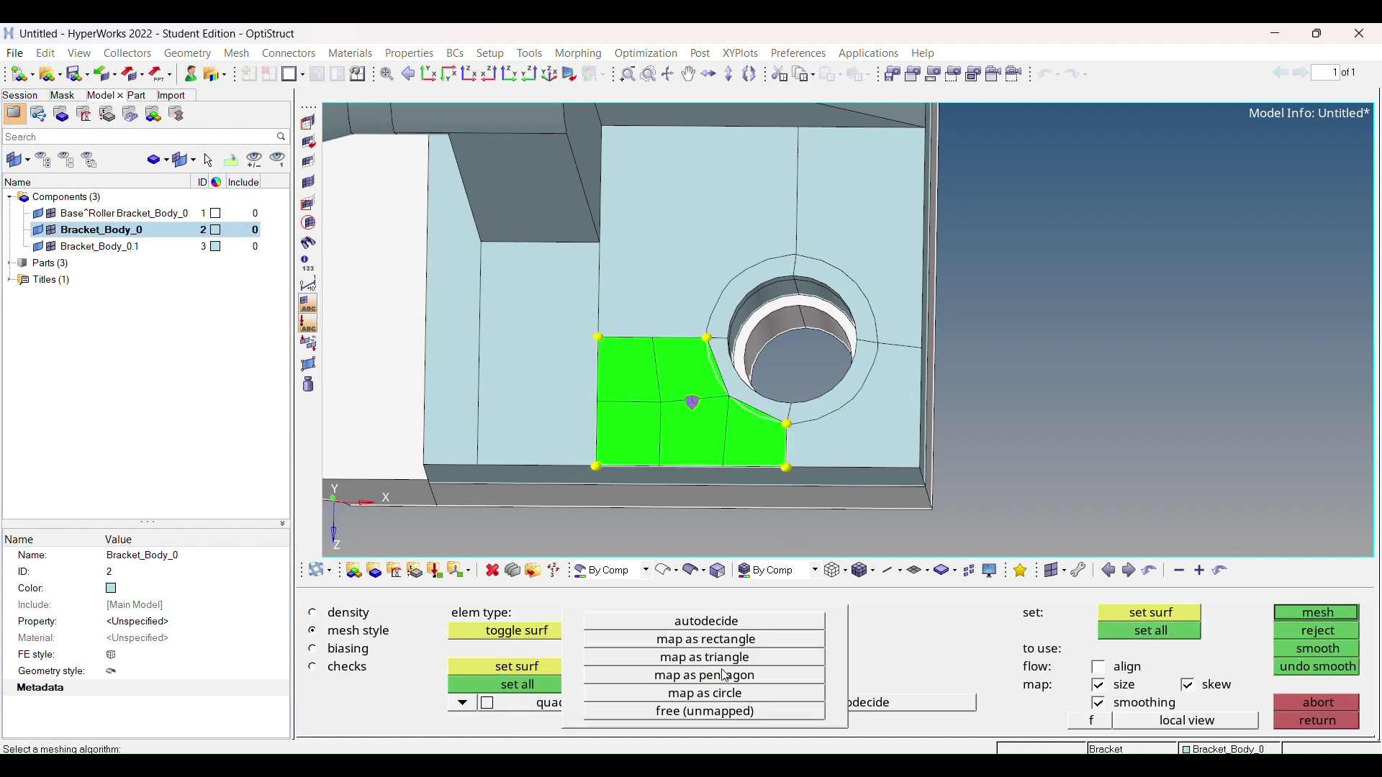
click(732, 675)
click(1104, 688)
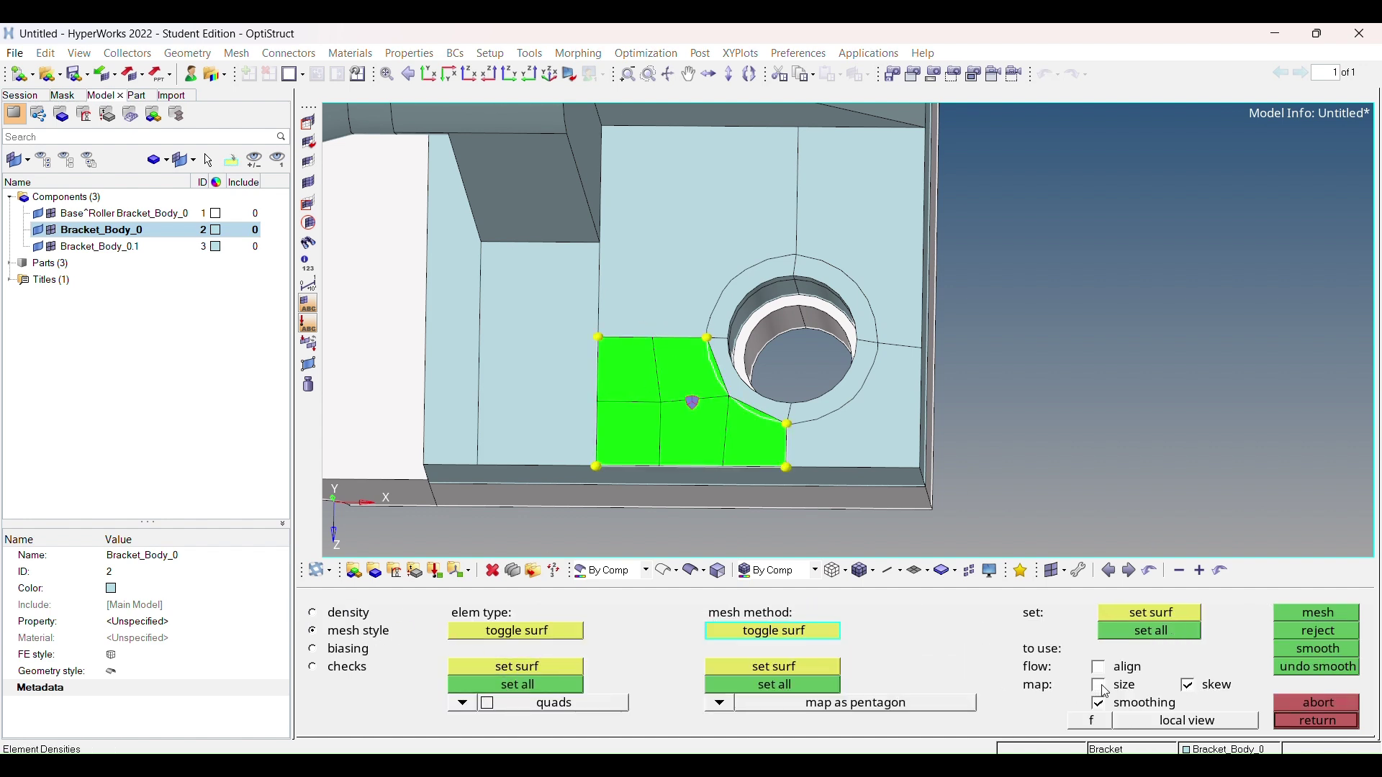
click(360, 615)
click(790, 436)
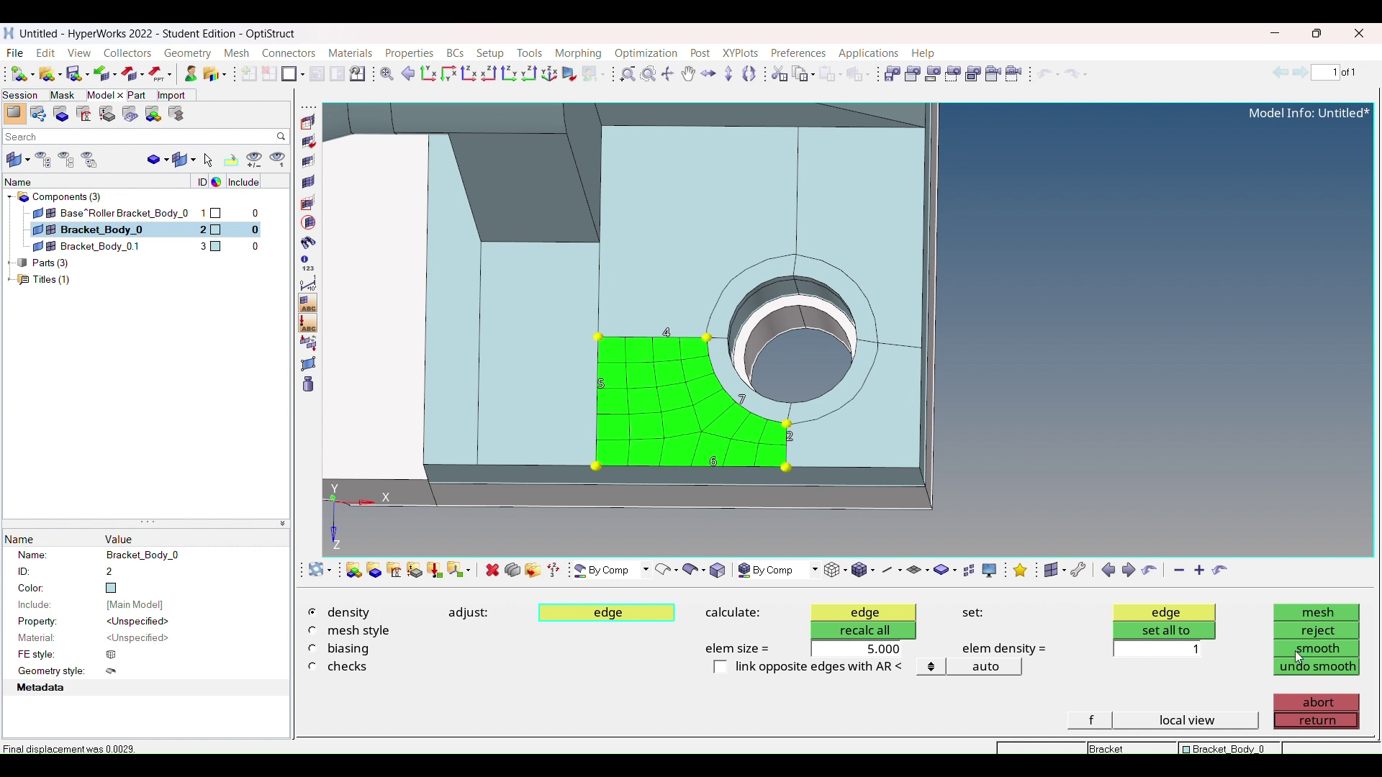
click(344, 669)
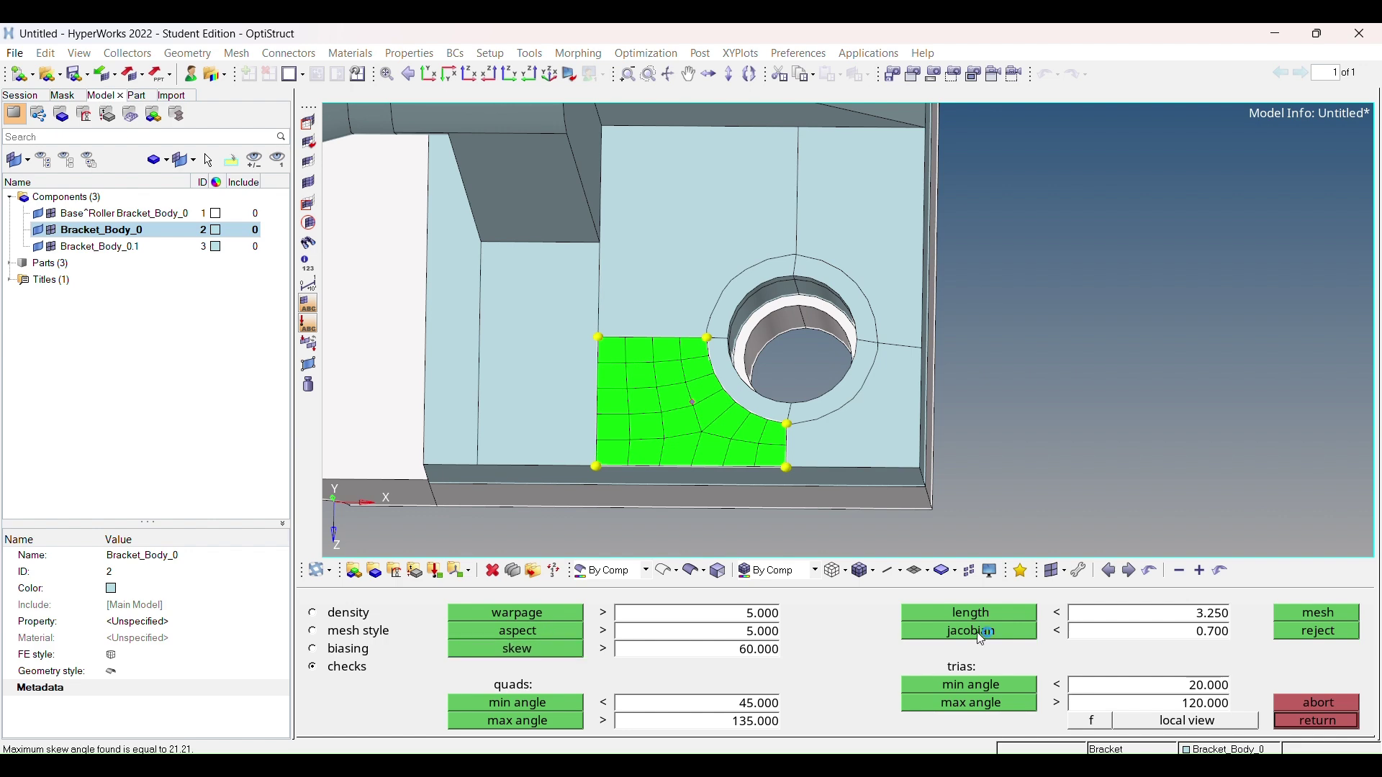
click(1323, 722)
Step: Mesh the foot's outer +Z corner surface beside the bolt hole as a pentagon with size and skew off, and check its element quality
ctrl+drag(840, 444, 929, 400)
click(987, 613)
click(936, 447)
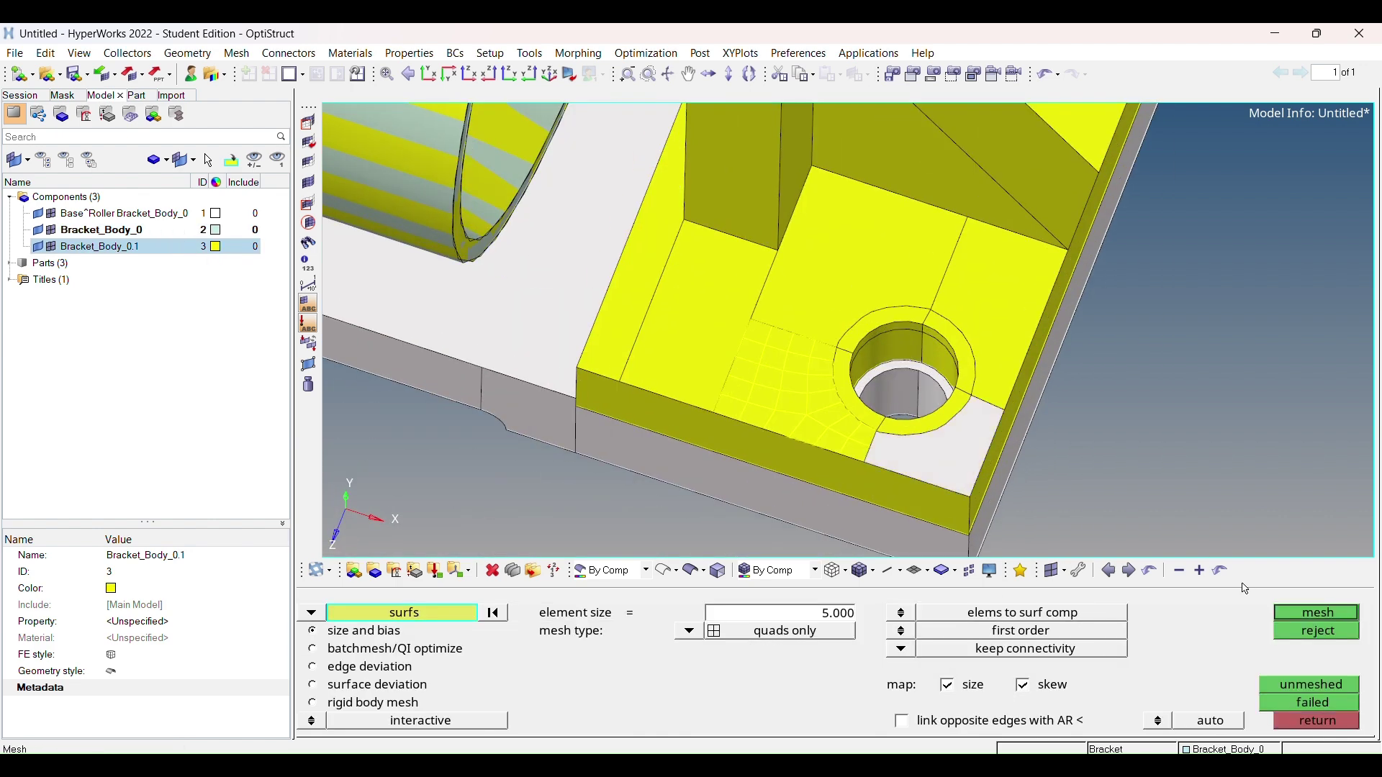
middle_click(991, 466)
scroll(992, 466, up, 3)
ctrl+drag(992, 466, 923, 344)
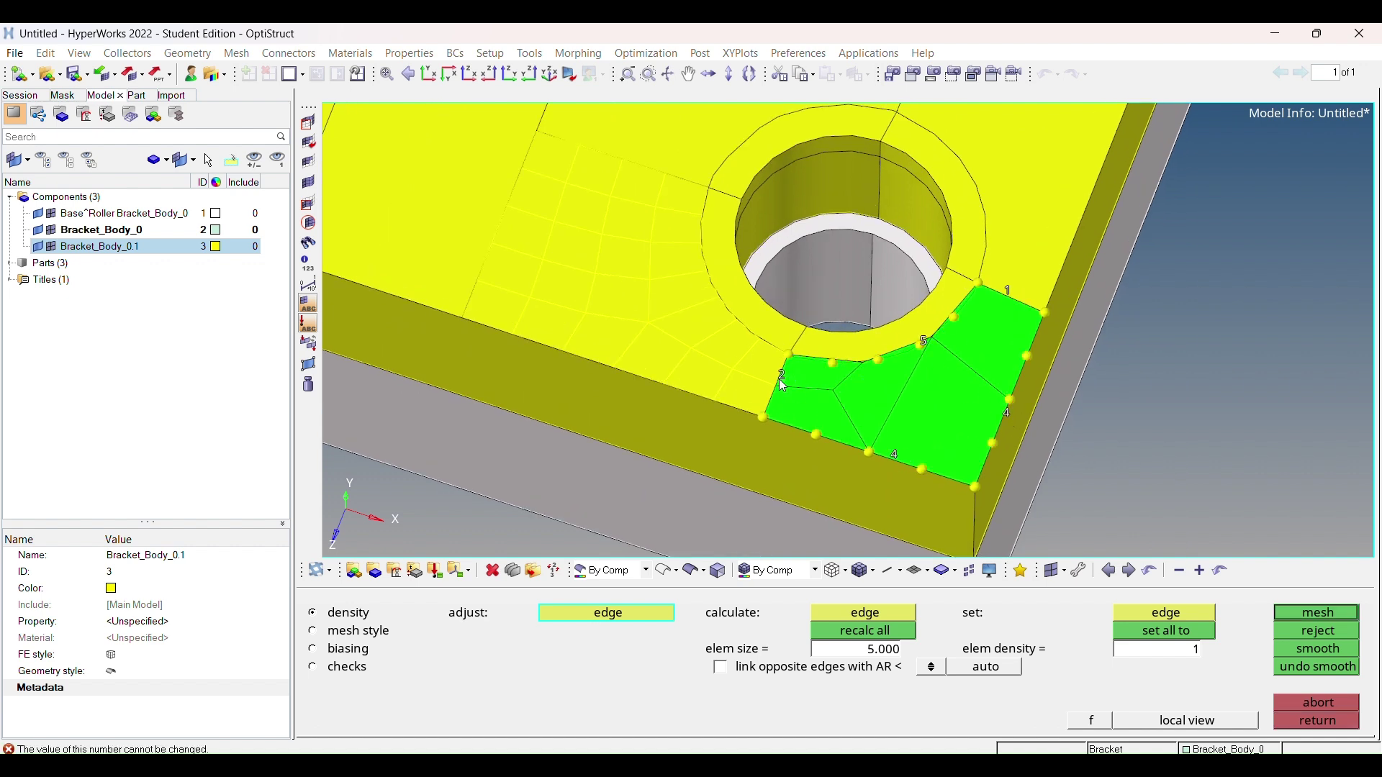
click(385, 636)
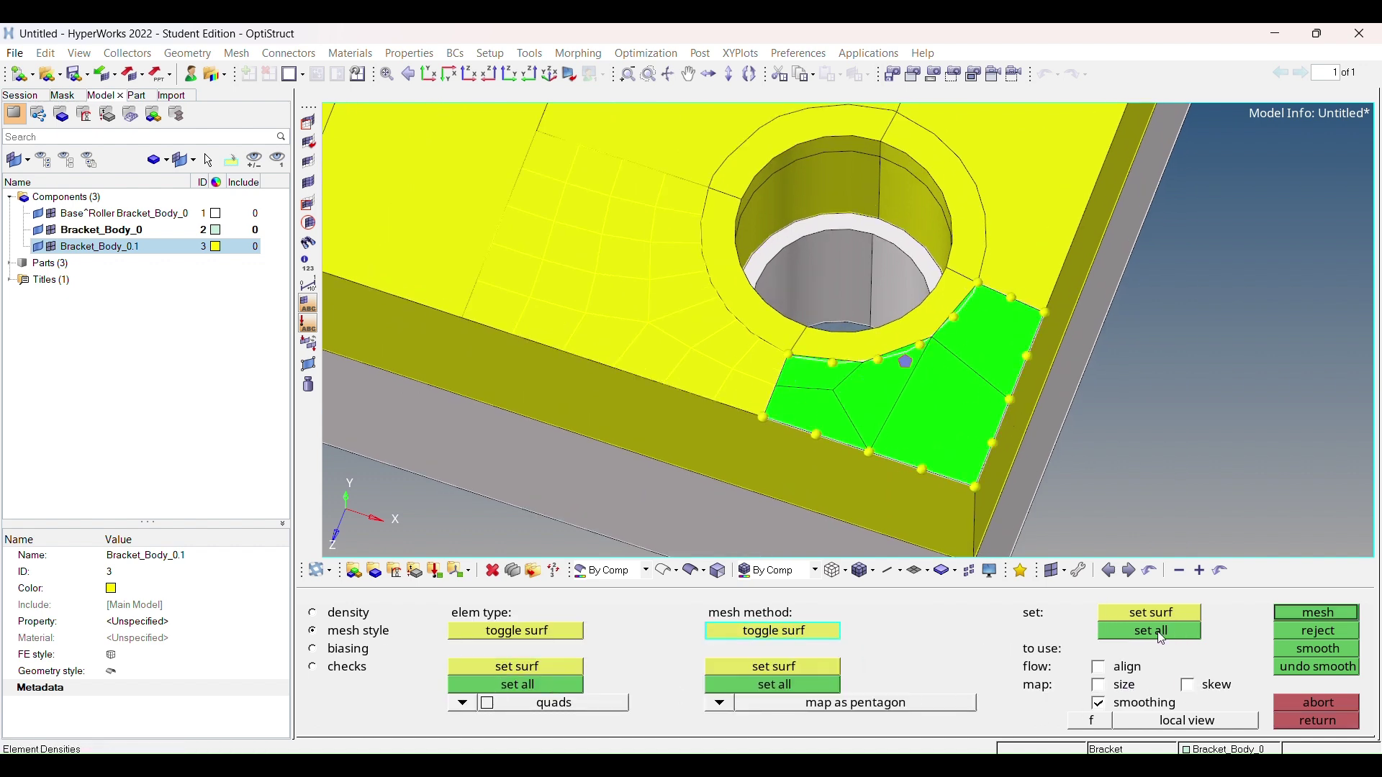
click(348, 613)
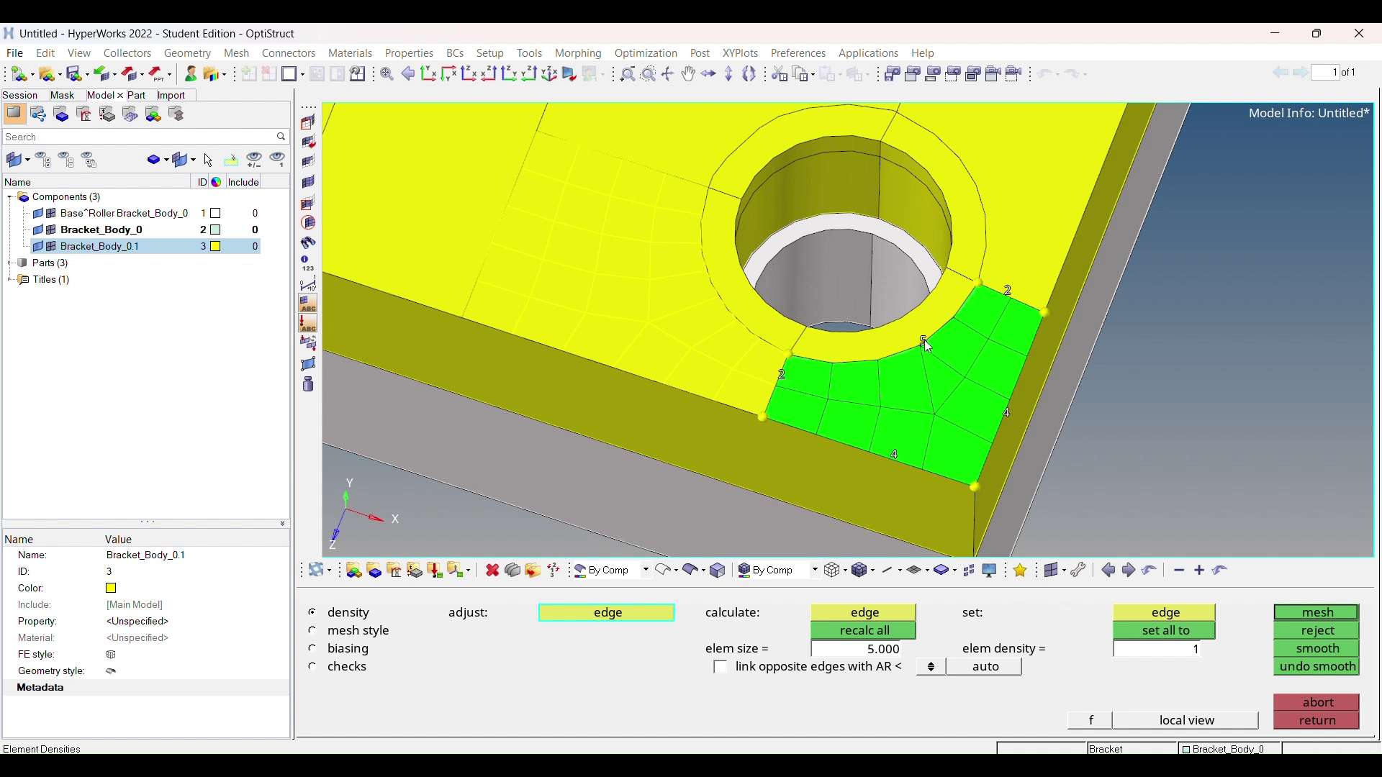
click(351, 666)
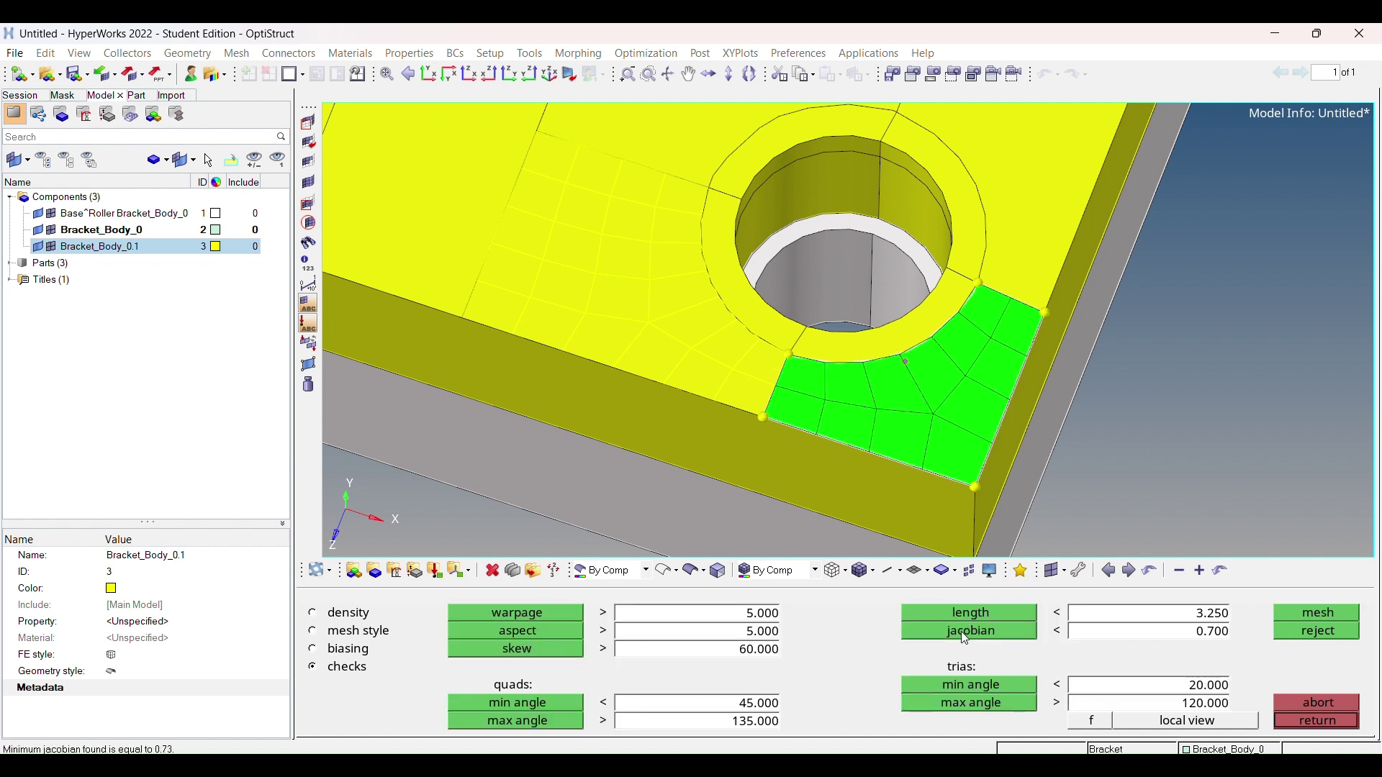
click(1317, 722)
Step: Mesh the inner +Z quarter of the ring around the bolt hole, choosing map as circle and turning size mapping off
ctrl+drag(969, 442, 808, 360)
scroll(775, 288, up, 3)
click(1304, 616)
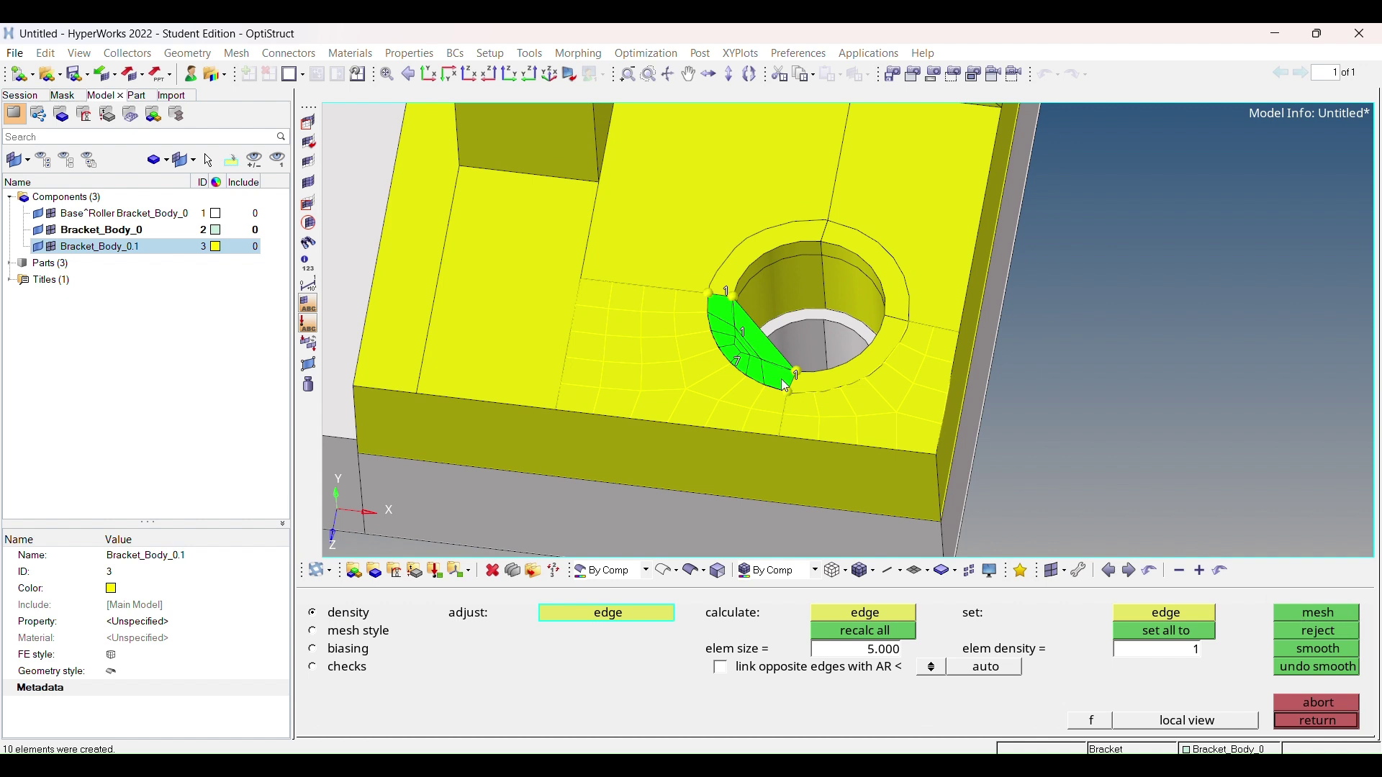
click(358, 631)
click(719, 703)
click(717, 694)
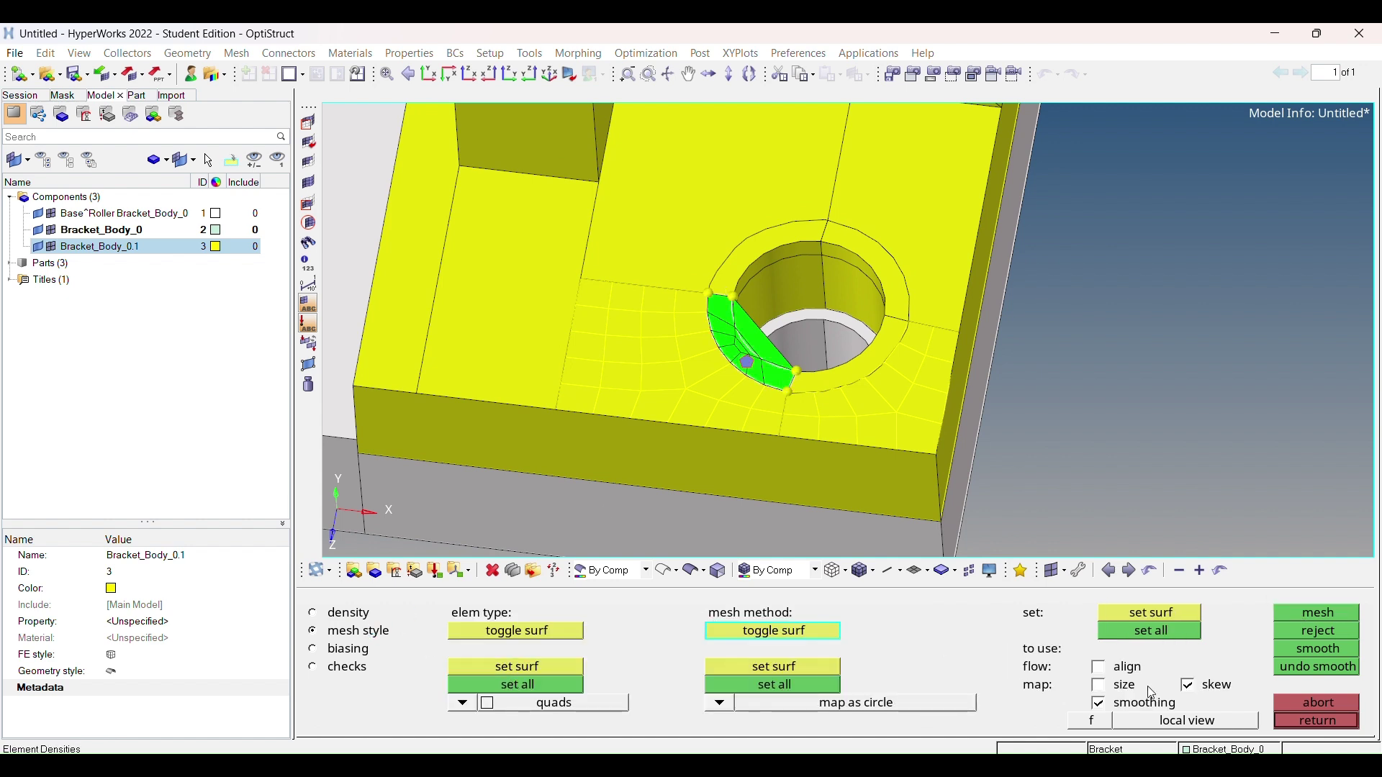
click(356, 614)
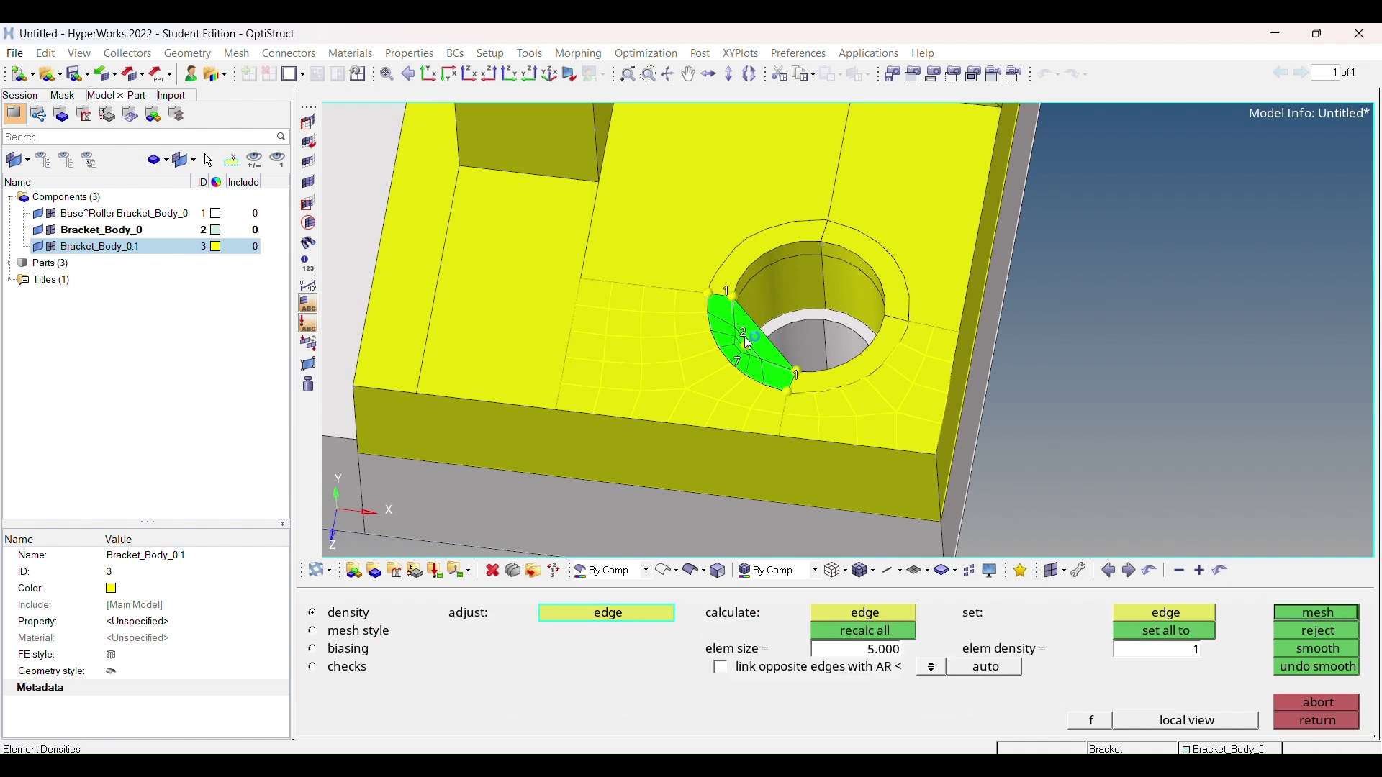
Step: Raise the ring quarter's inner arc density to 7 and its radial edge densities to 2, and remesh it
click(752, 343)
scroll(756, 353, up, 2)
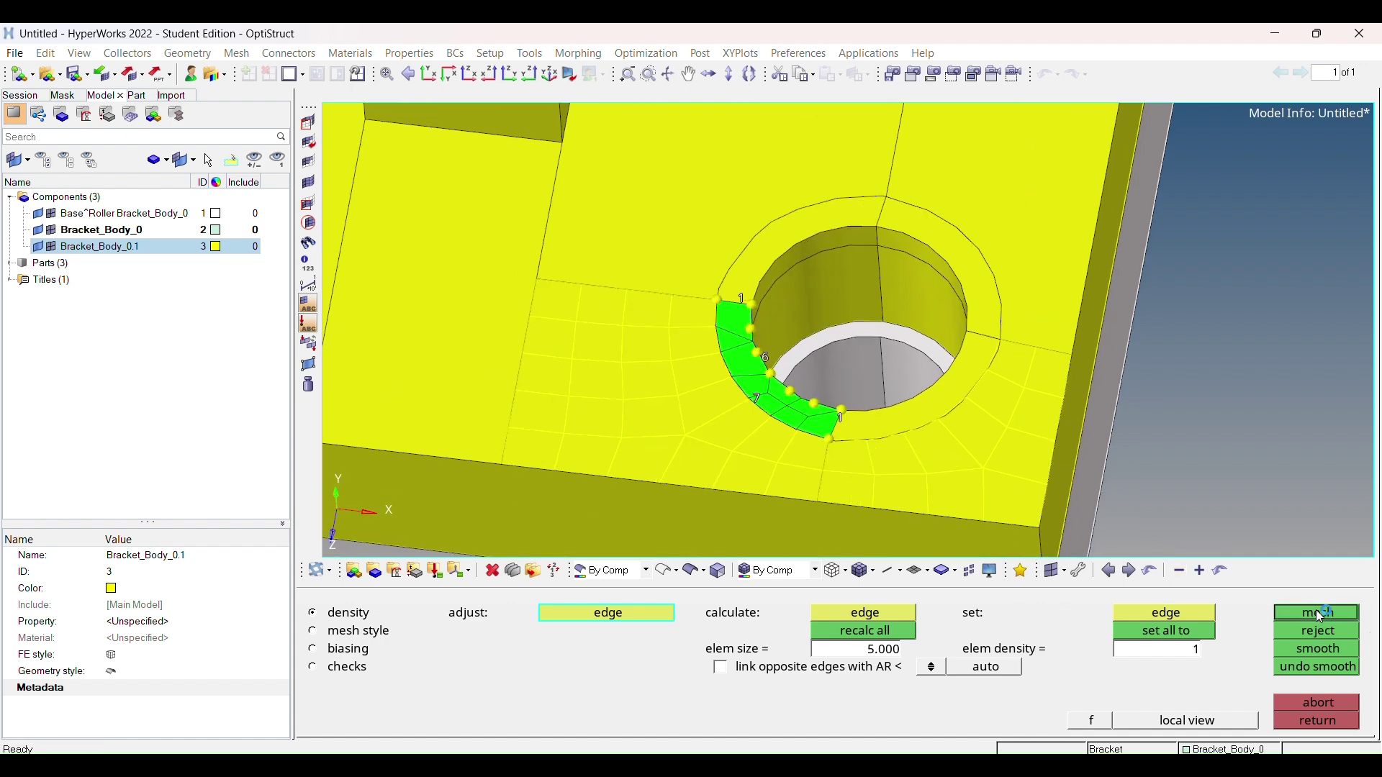
click(761, 360)
click(1282, 615)
scroll(769, 332, down, 1)
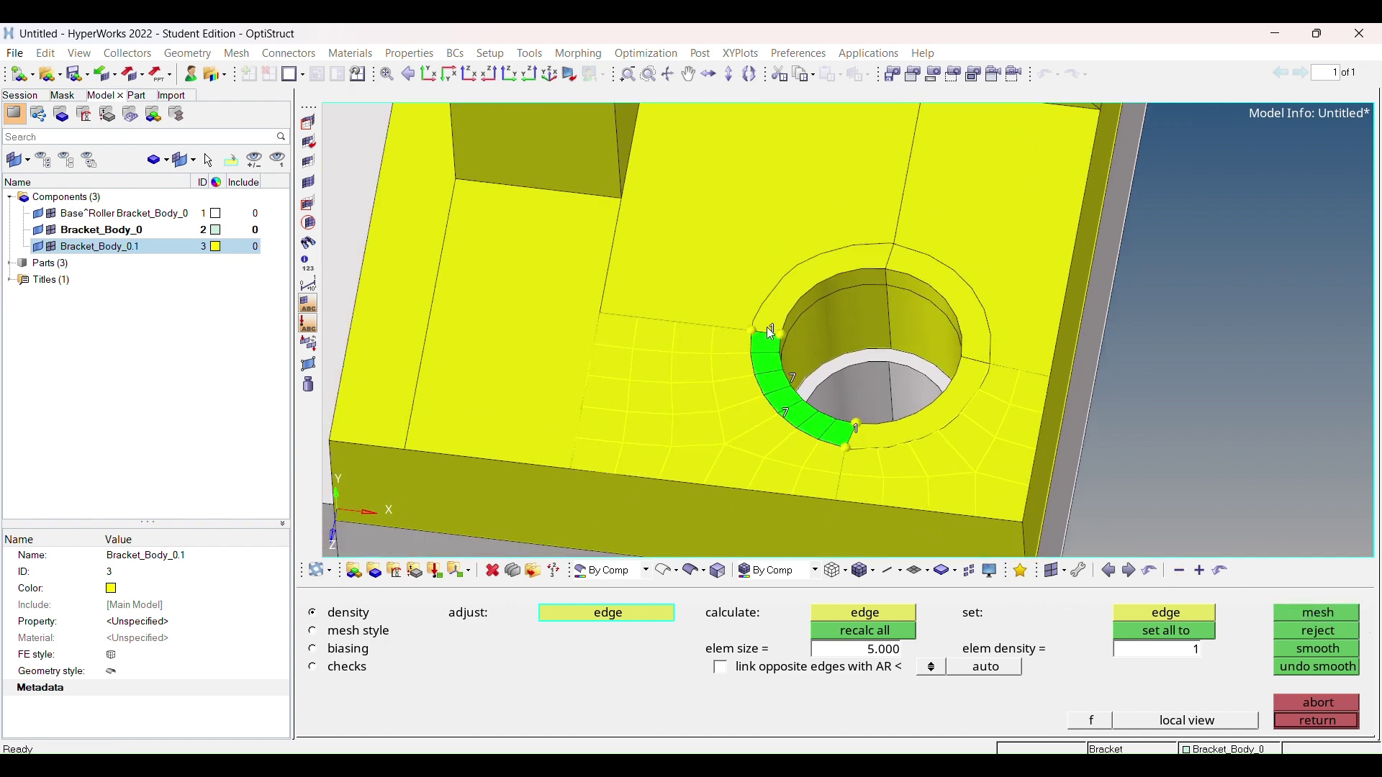
scroll(822, 326, up, 3)
scroll(636, 362, down, 1)
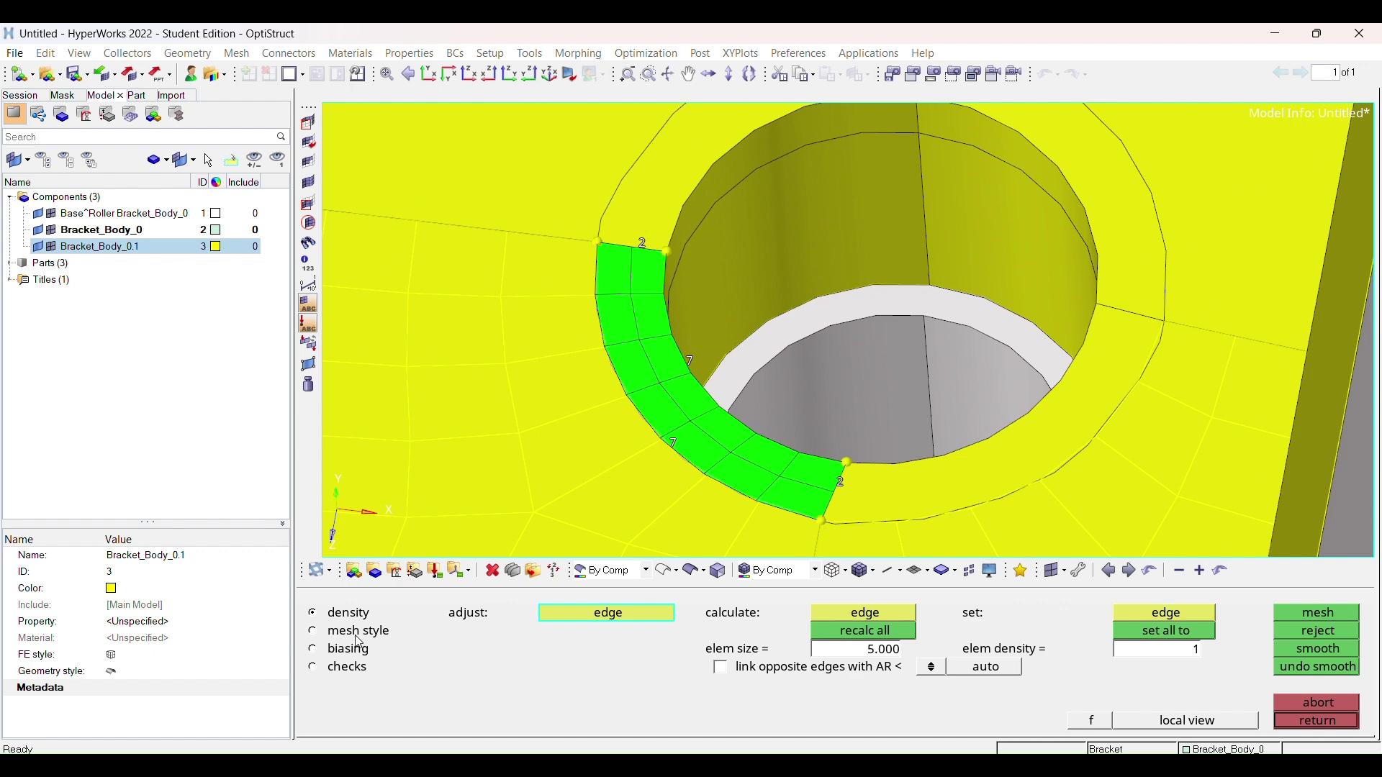
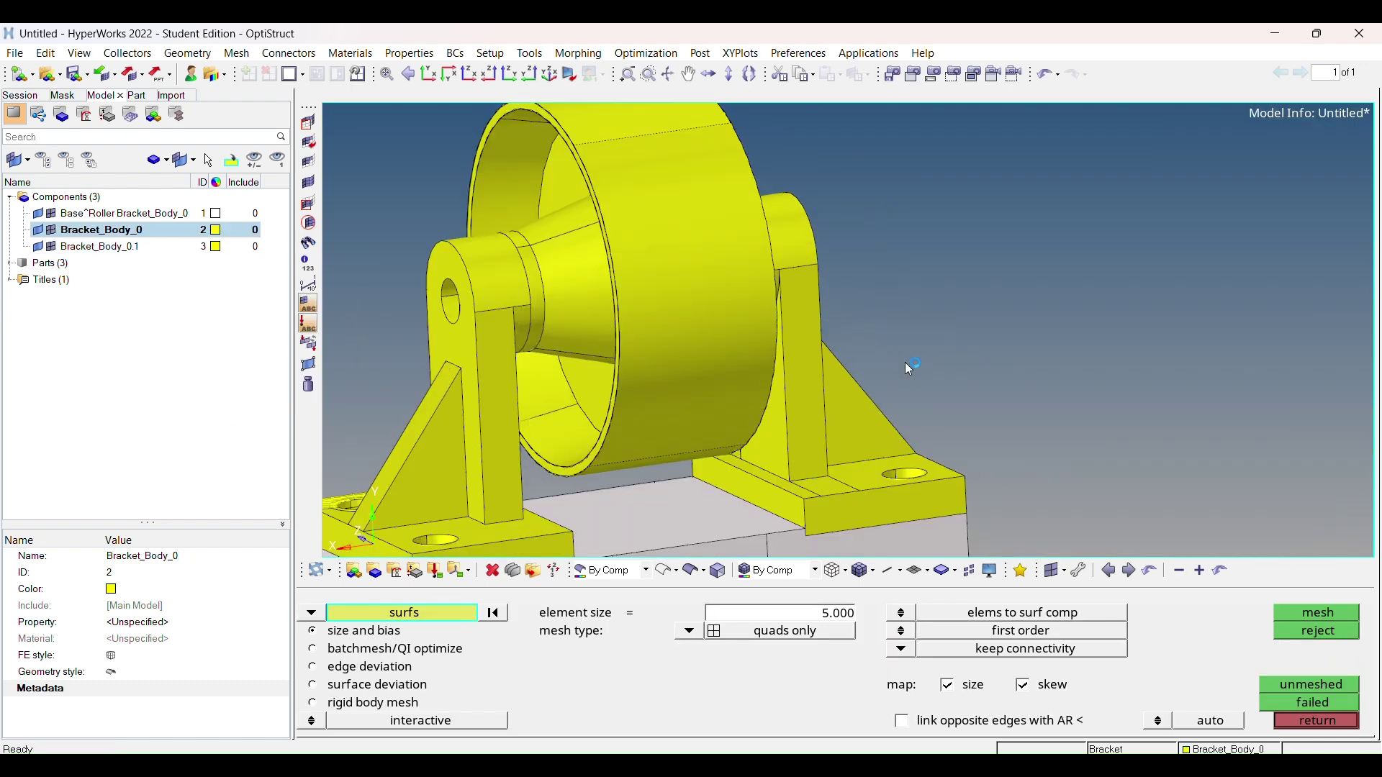
Step: Mesh the roller's outer cylindrical surface with quads at element size 5 and hide the geometry of Bracket_Body_0.1
middle_click(825, 414)
ctrl+drag(820, 370, 777, 383)
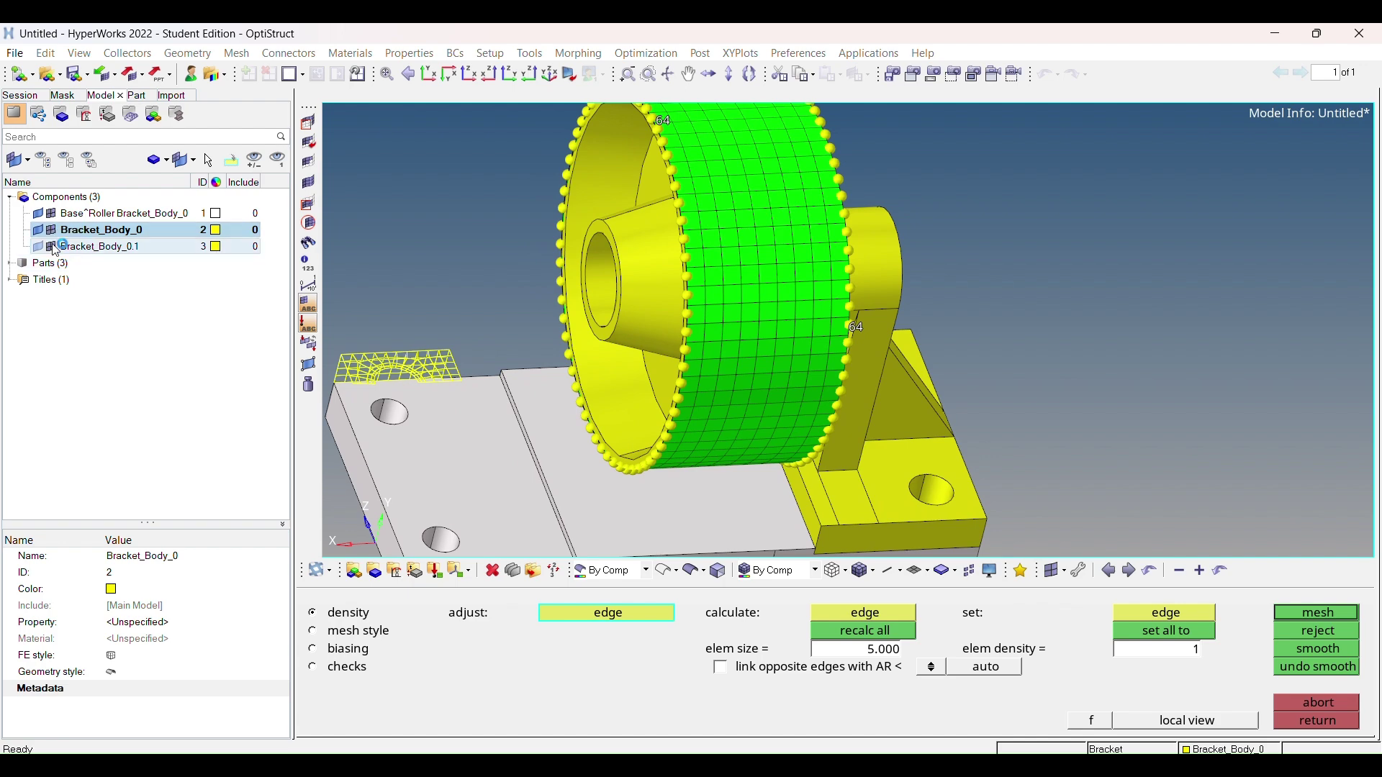
ctrl+drag(405, 296, 851, 392)
click(313, 667)
click(1317, 721)
Step: Mesh the roller's inner rim, conical hub and web surfaces with quads, using an edge density of 32 around the web's circular edges
middle_click(851, 392)
ctrl+drag(990, 430, 935, 432)
ctrl+drag(792, 386, 694, 320)
click(312, 667)
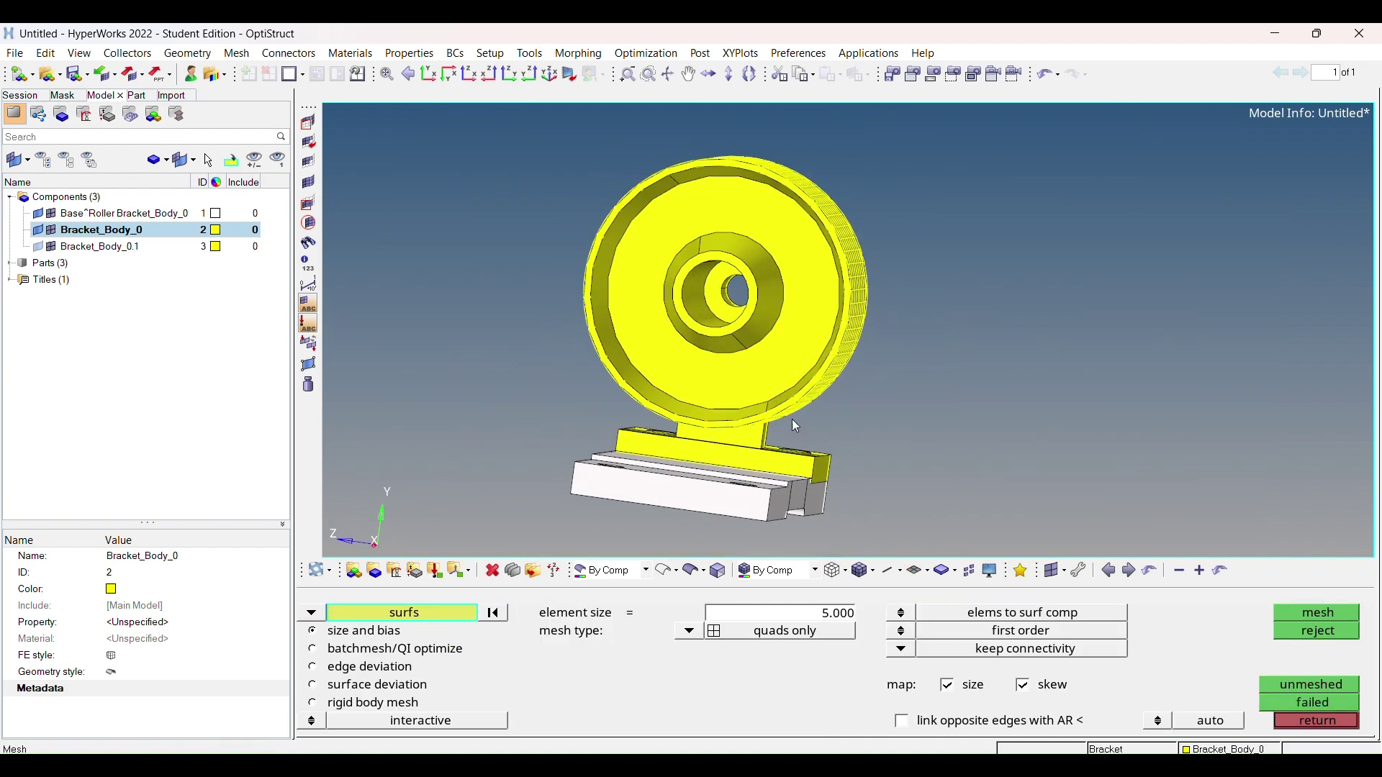
ctrl+drag(792, 419, 827, 403)
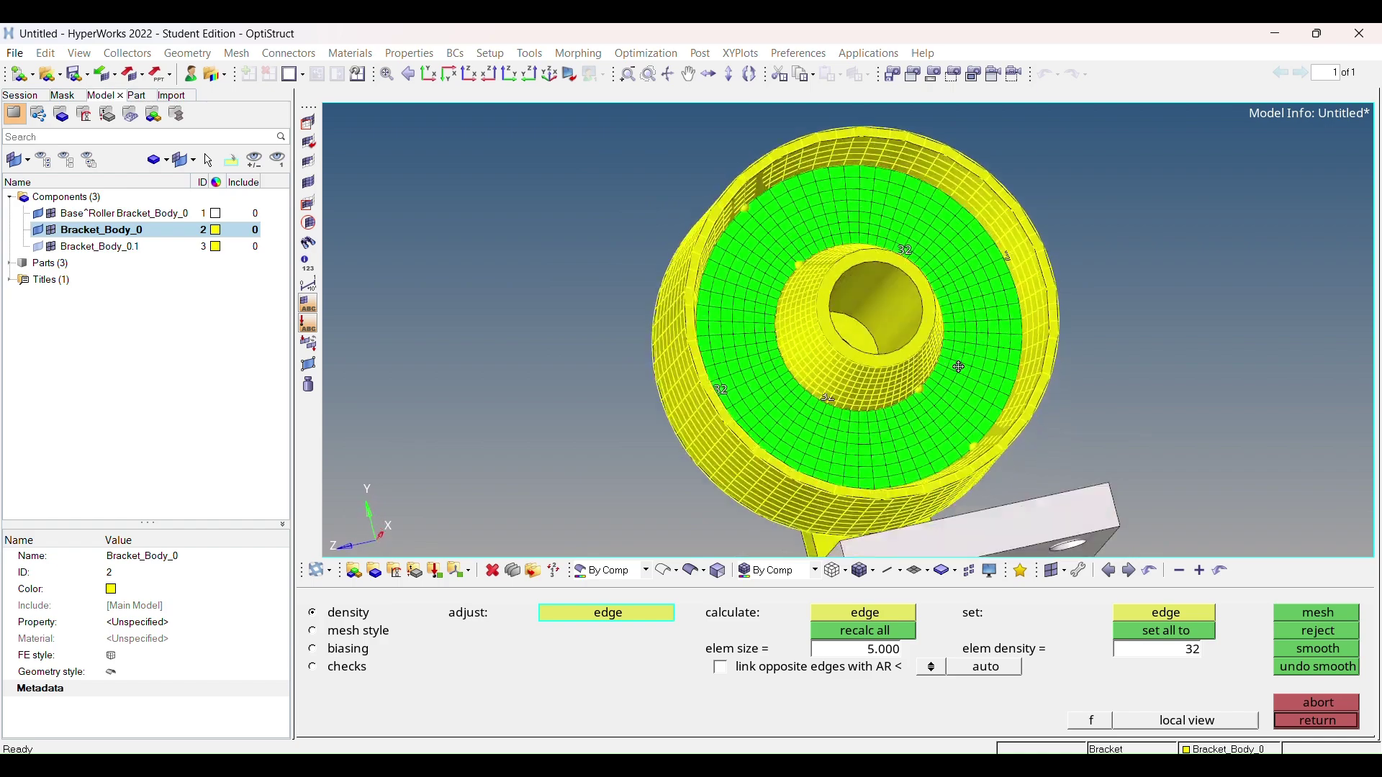
ctrl+drag(849, 381, 1274, 579)
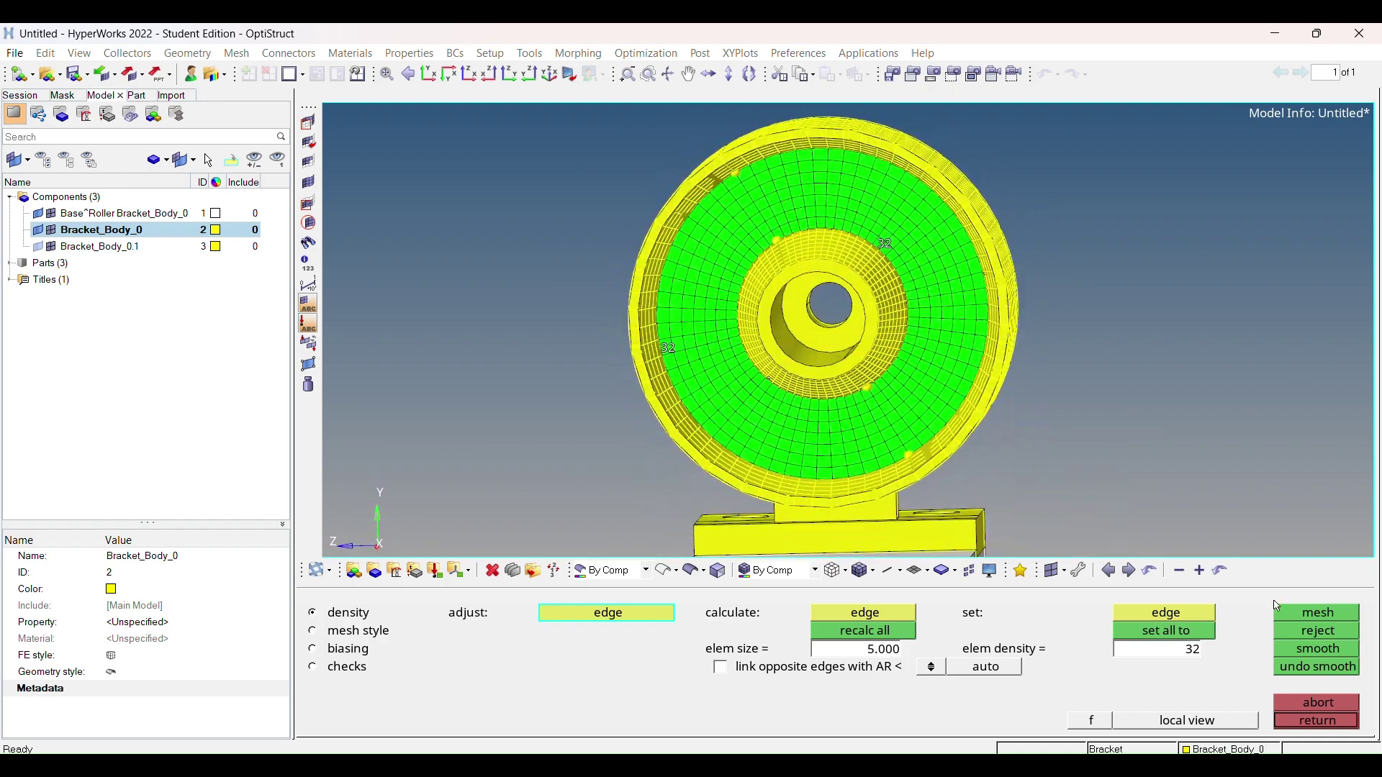
click(1317, 722)
Step: Mesh the ring-shaped end face of the roller hub with quads, using an edge density of 32
scroll(856, 350, up, 3)
ctrl+drag(856, 350, 863, 432)
click(949, 488)
middle_click(965, 372)
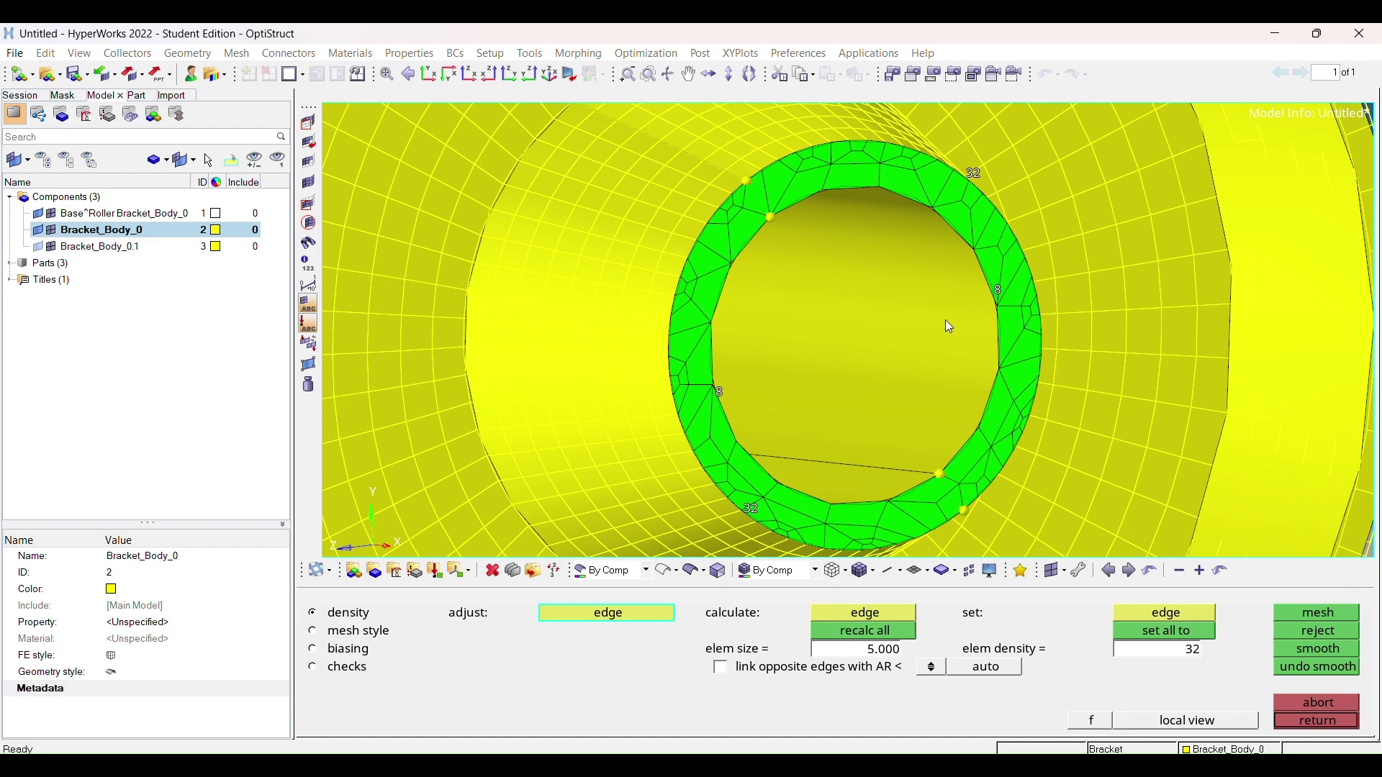
ctrl+drag(966, 372, 1101, 630)
Step: Mesh the middle side surface of the base above its underside recess with map as rectangle, leaving size and skew off
ctrl+drag(915, 282, 575, 432)
click(312, 631)
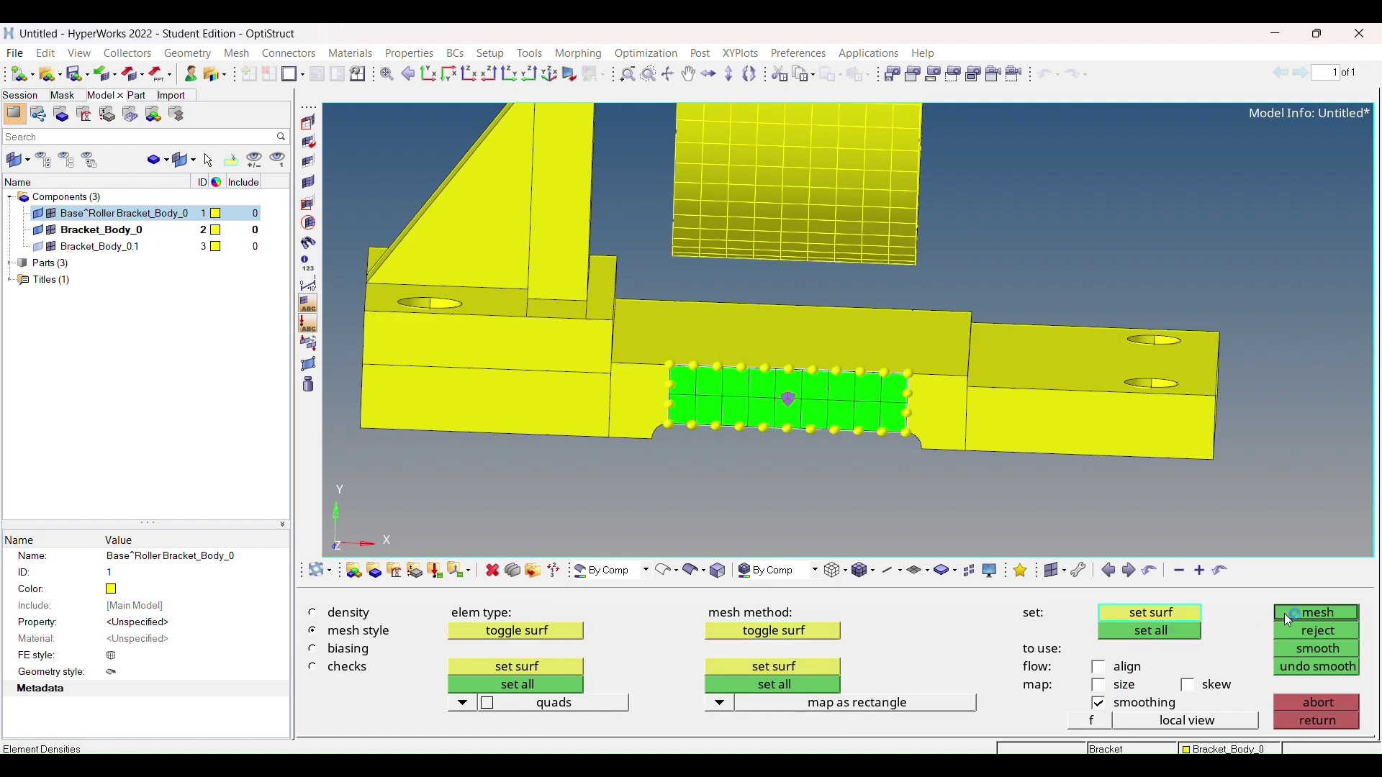
click(1317, 722)
ctrl+drag(922, 388, 828, 403)
scroll(806, 322, up, 3)
scroll(760, 325, down, 3)
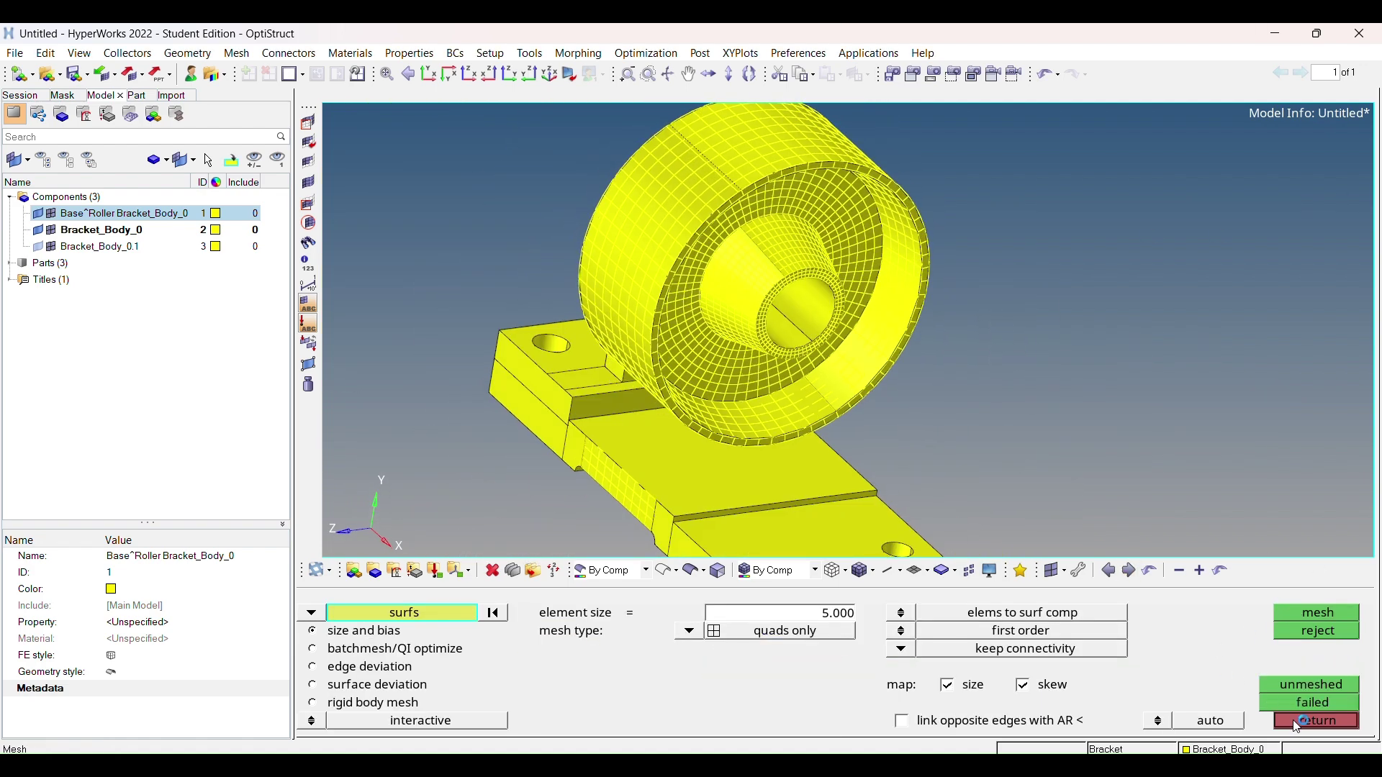
click(1317, 722)
Step: Examine the completed surface mesh of the whole roller bracket from several sides and open the tetramesh tool
ctrl+drag(996, 287, 547, 116)
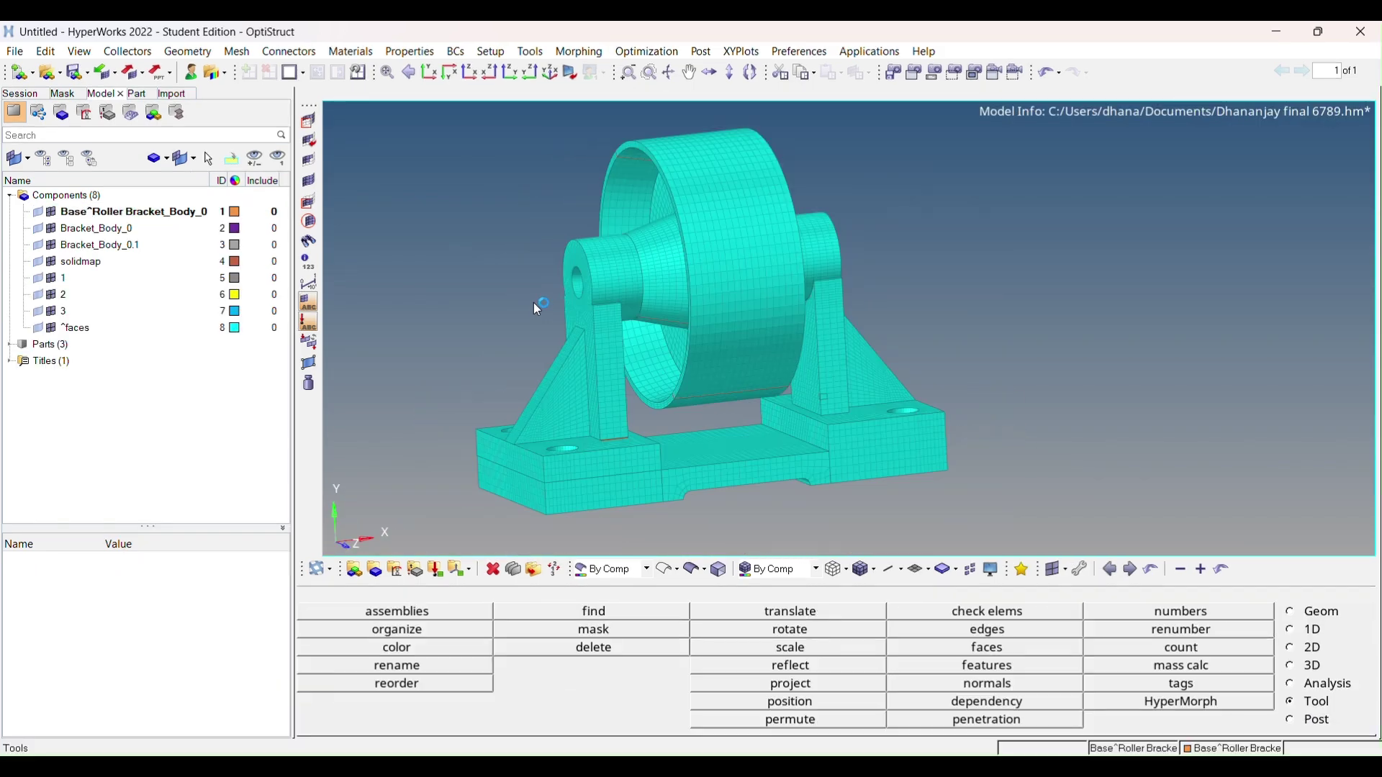
ctrl+drag(533, 302, 727, 374)
scroll(638, 413, up, 3)
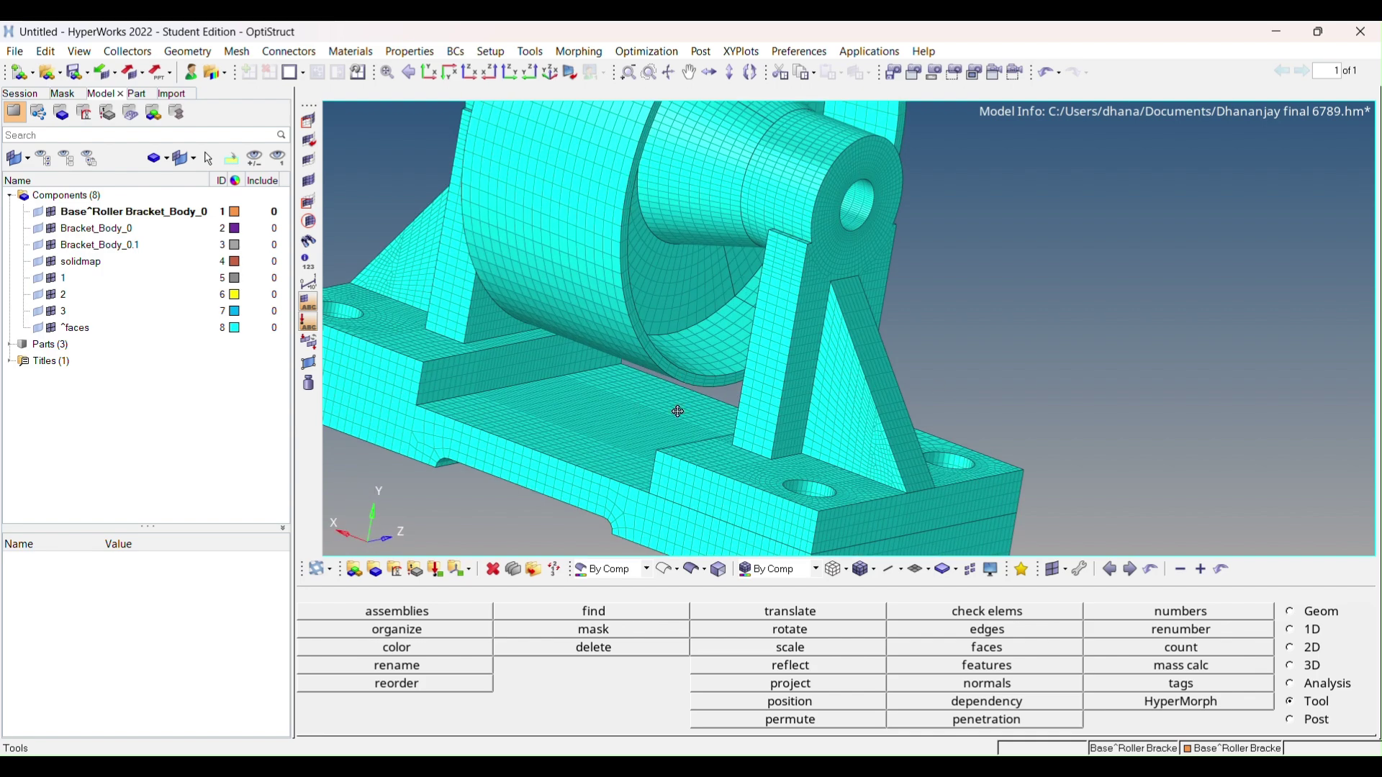
scroll(638, 413, down, 3)
scroll(982, 467, up, 1)
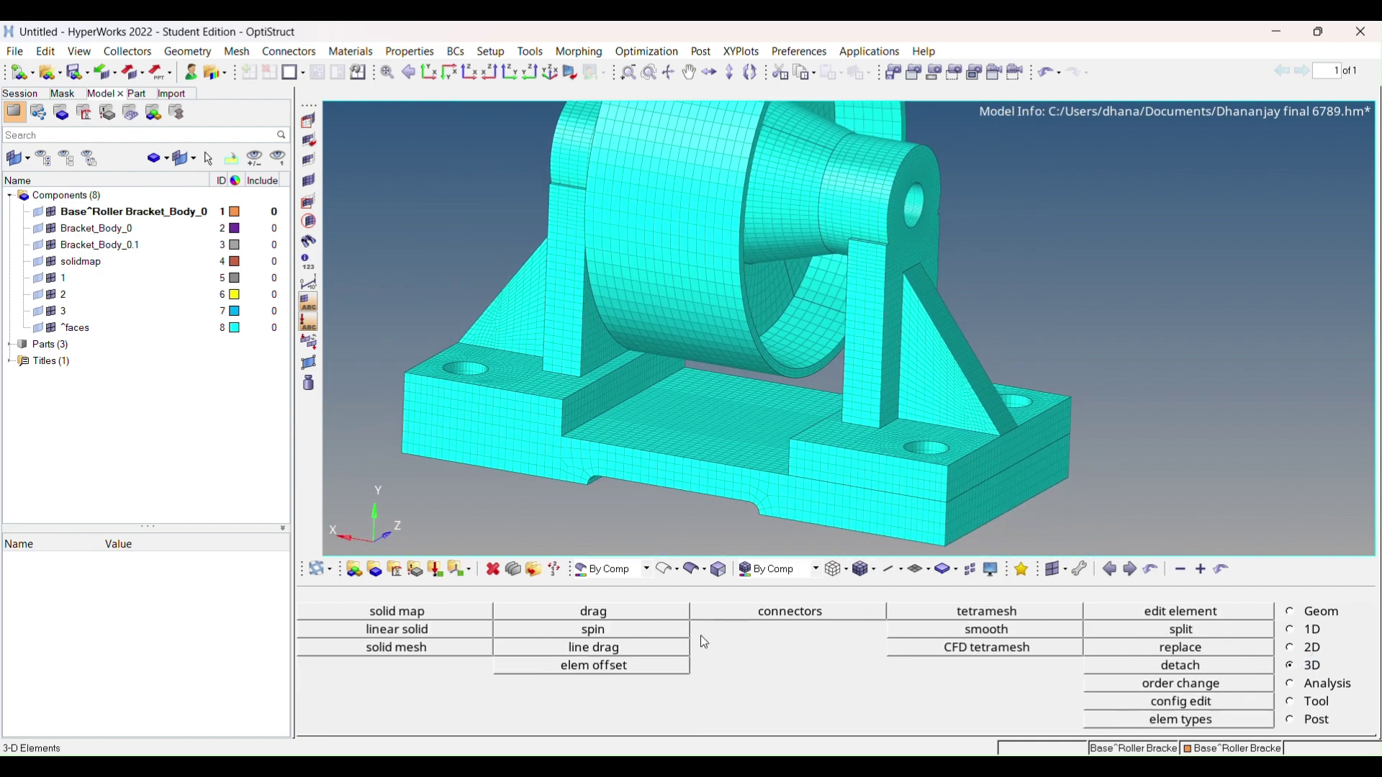
click(911, 612)
scroll(588, 434, down, 2)
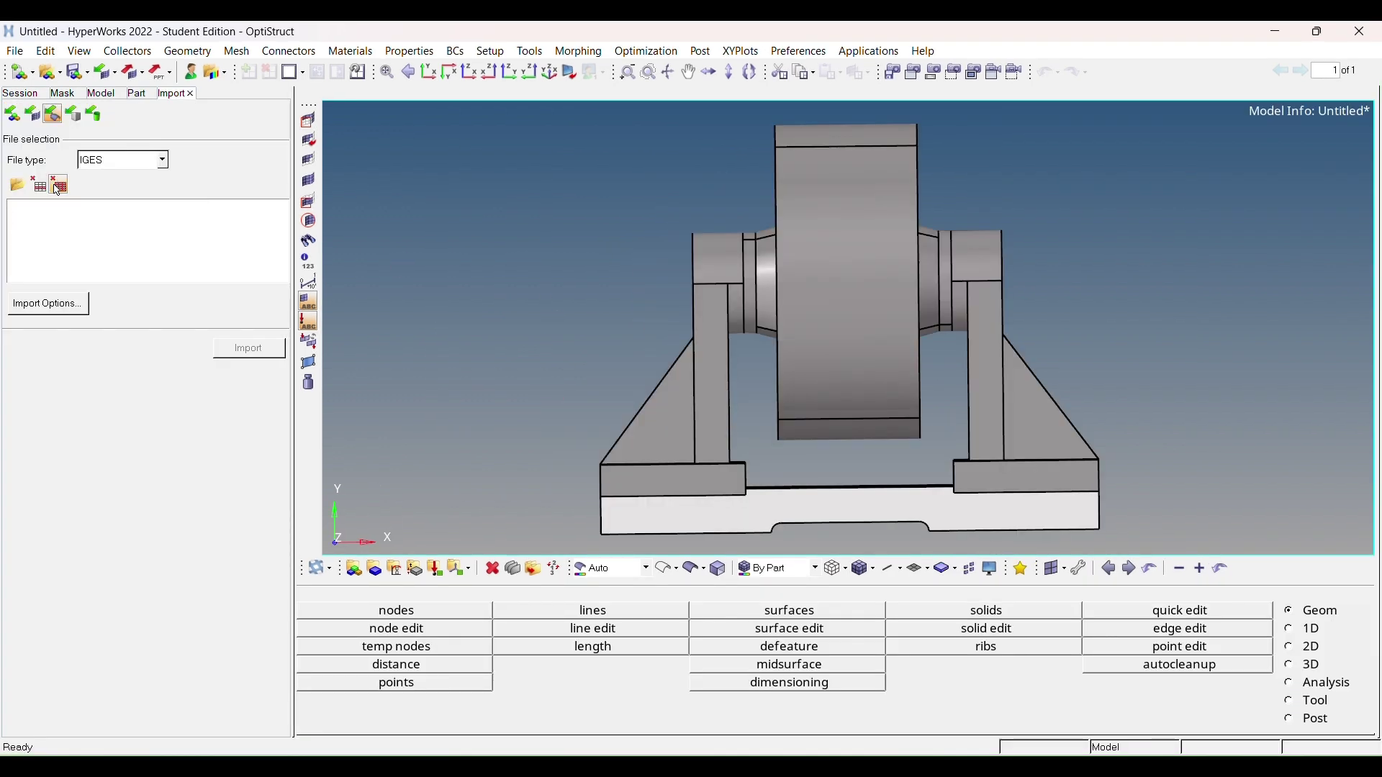
Step: Hide the geometry of the Base^Roller Bracket_Body_0 component and set the geometry colouring to By Comp
ctrl+drag(569, 259, 547, 326)
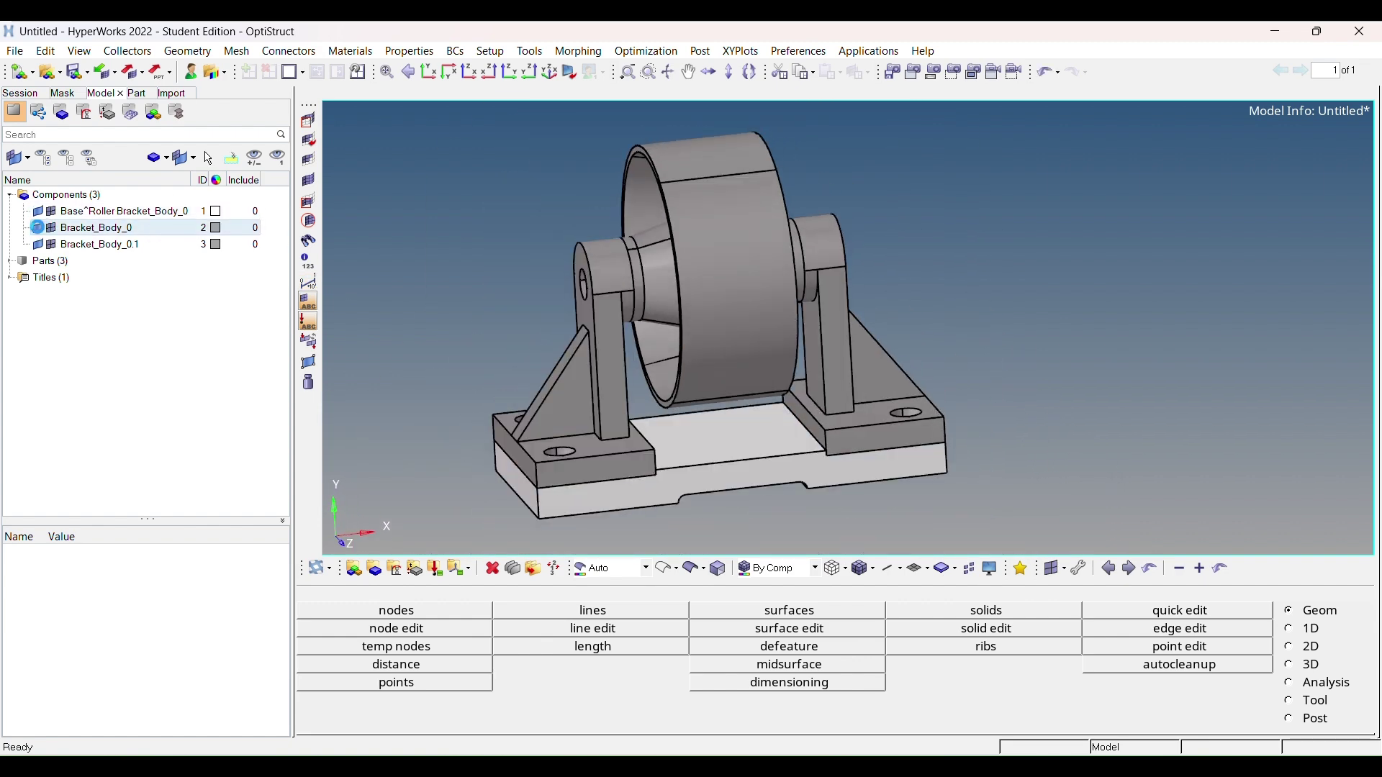
ctrl+drag(639, 341, 689, 314)
click(47, 214)
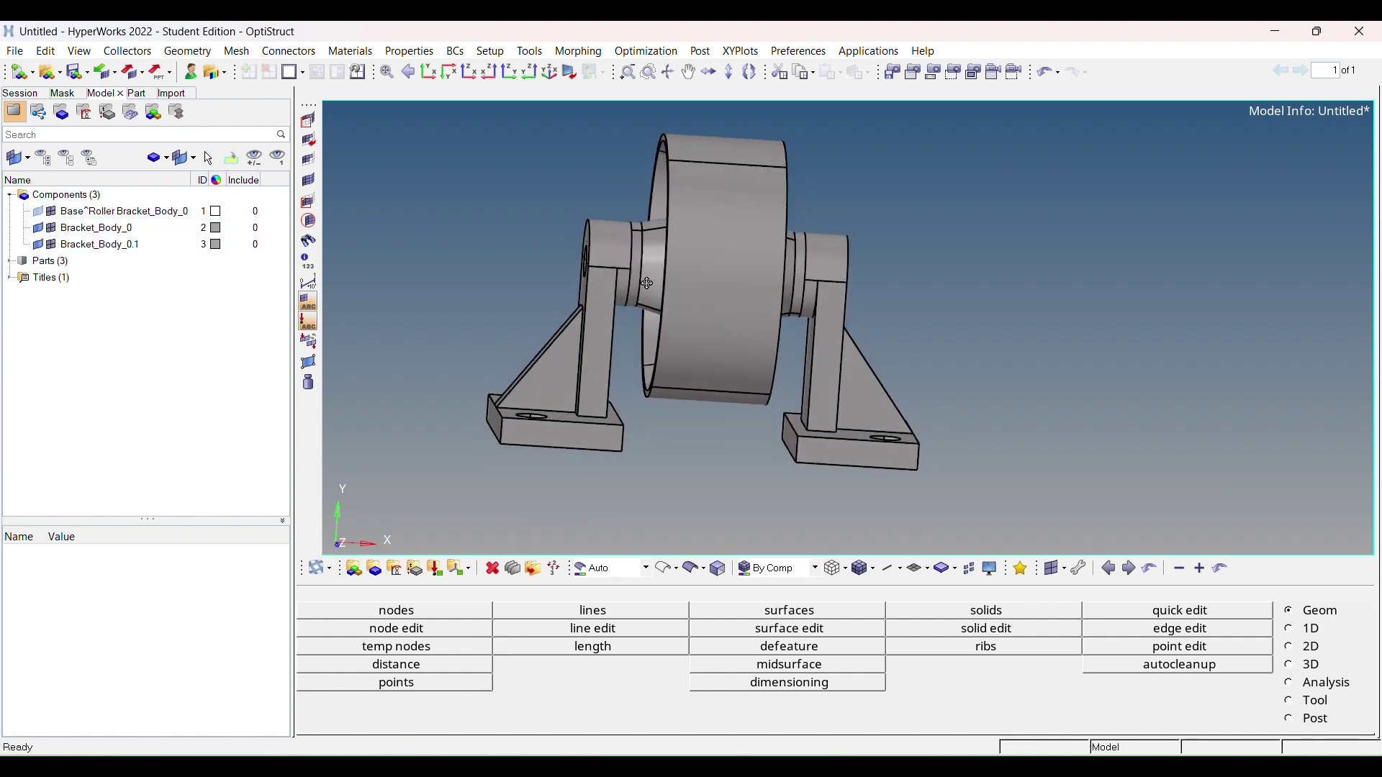
click(645, 568)
click(618, 605)
Step: Trim the roller solid with the circular edge at the +X end of its hub as a sweep line, sweeping all along the z-axis
ctrl+drag(597, 353, 691, 288)
scroll(692, 346, up, 3)
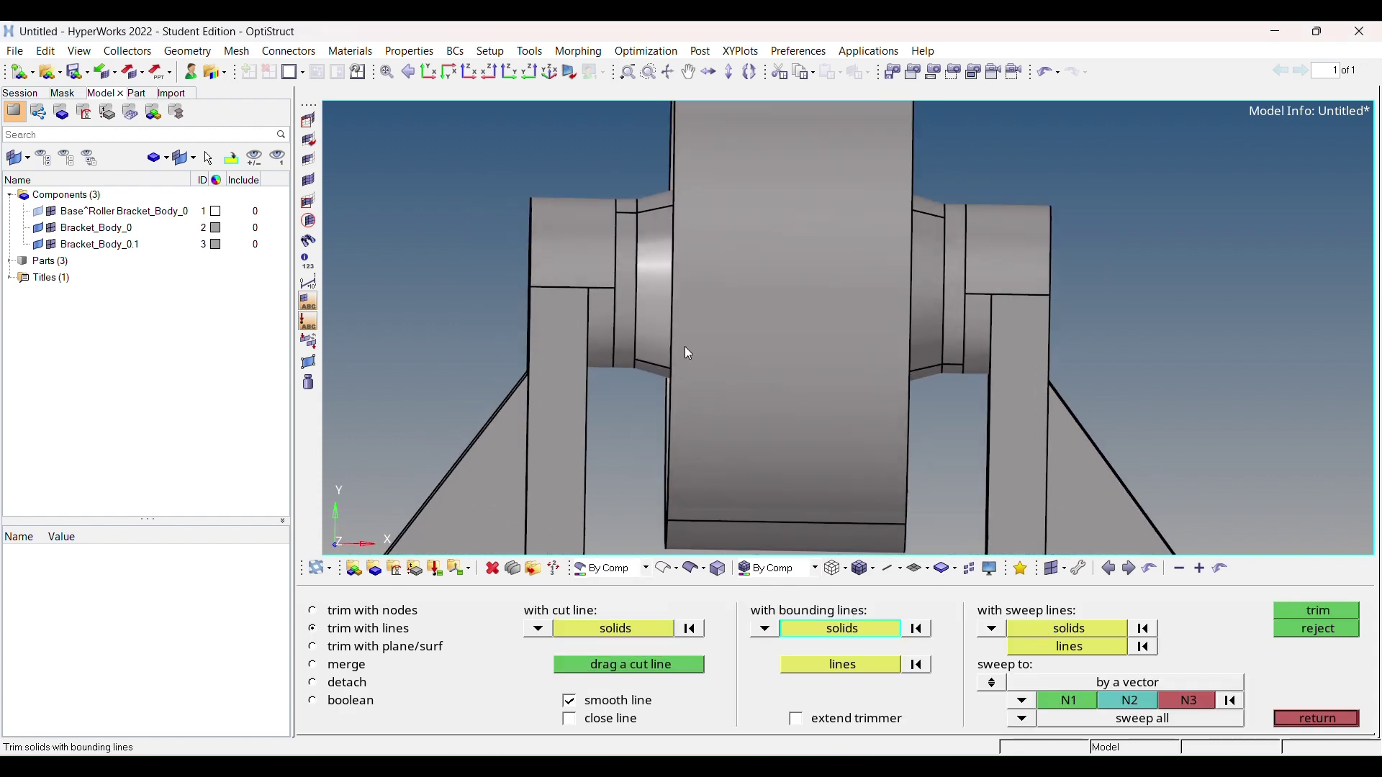
click(692, 347)
scroll(801, 348, up, 6)
scroll(801, 347, down, 5)
ctrl+drag(801, 338, 763, 302)
click(1075, 648)
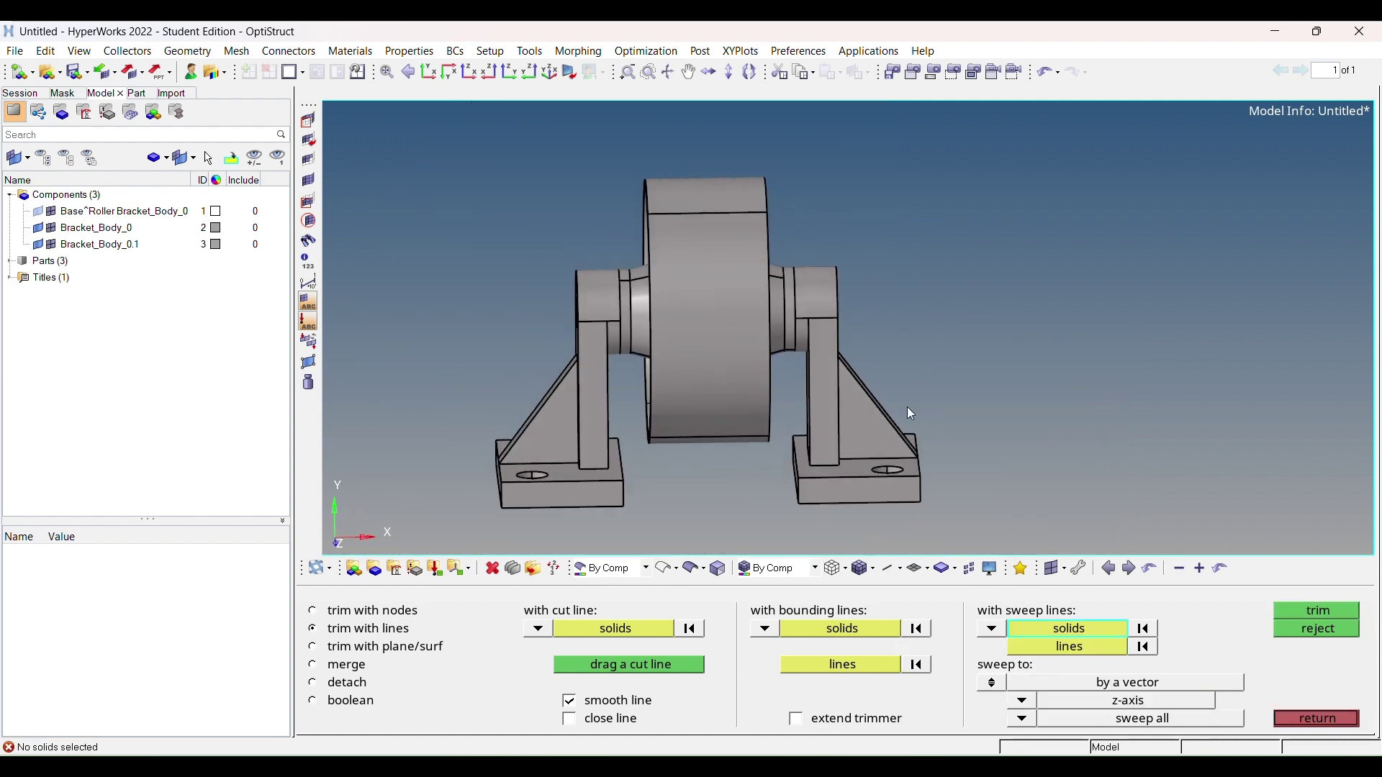
scroll(784, 407, up, 1)
click(783, 312)
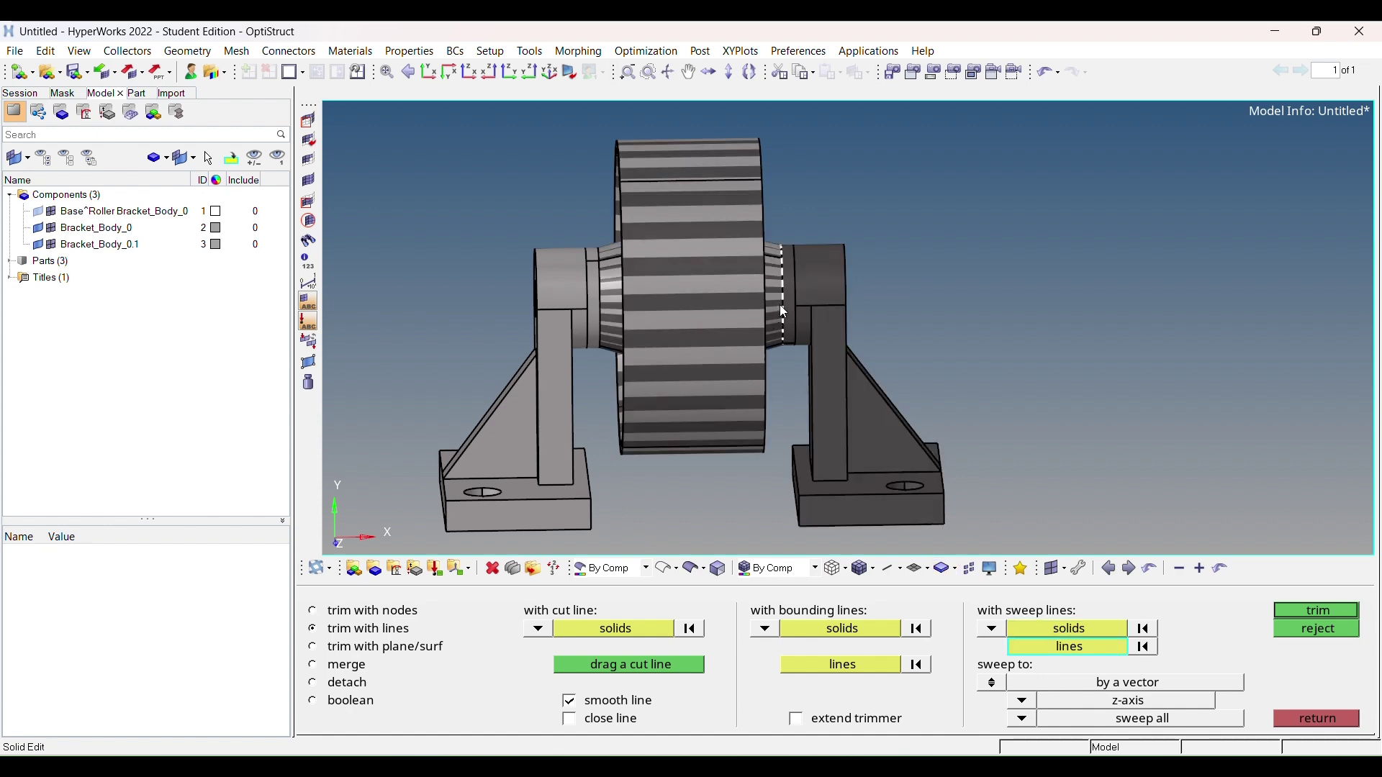
Step: Mask a block of elements around the foot's bolt hole in the meshed model to examine the elements inside
ctrl+drag(959, 379, 878, 346)
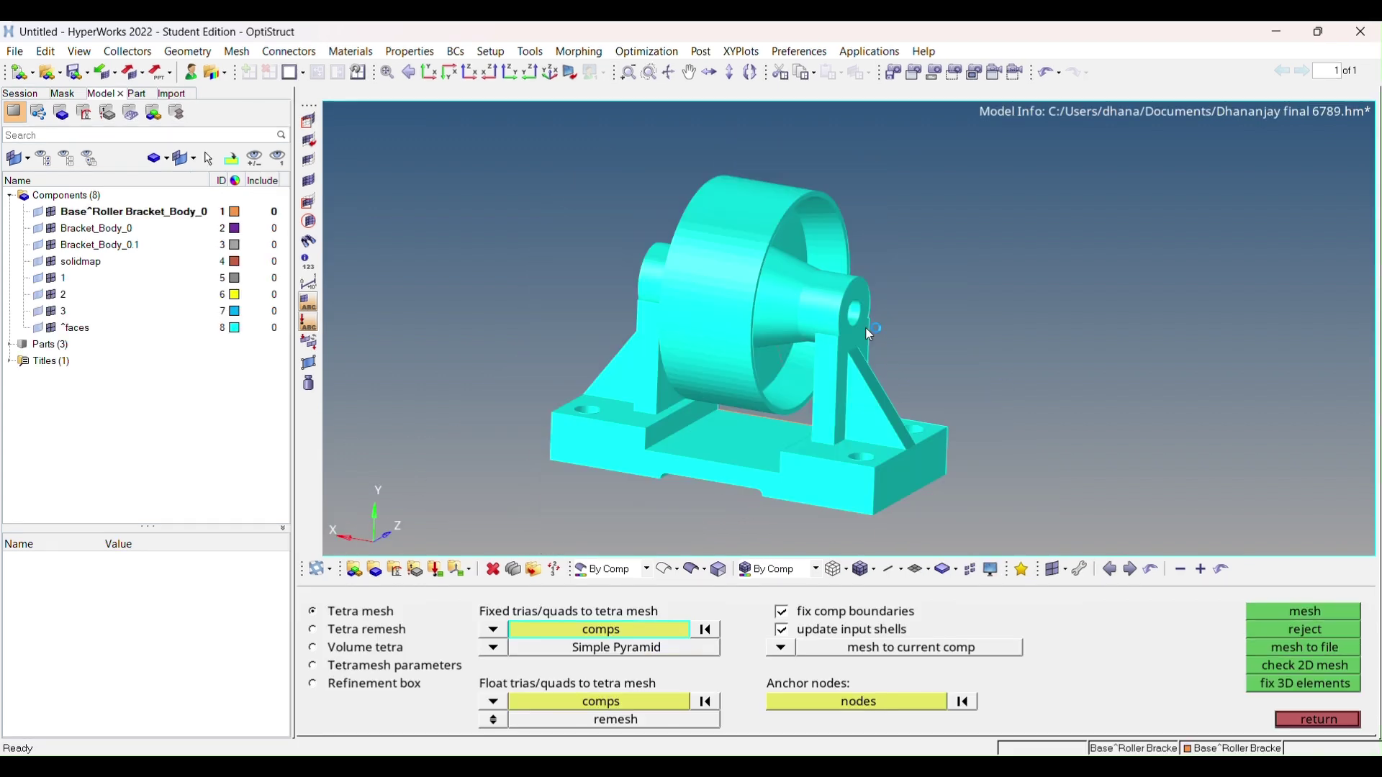
ctrl+drag(869, 334, 727, 281)
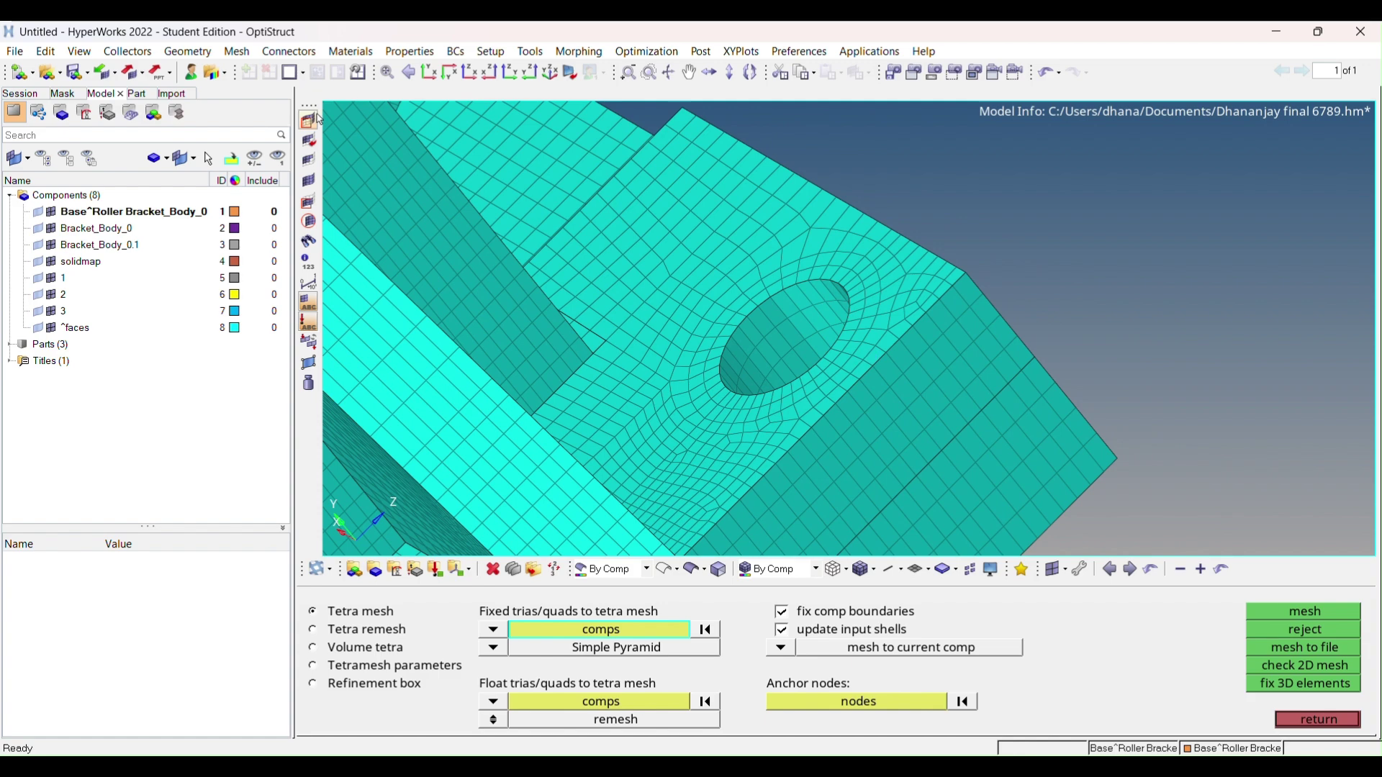
key(F5)
shift+drag(814, 154, 1159, 473)
middle_click(990, 318)
ctrl+drag(992, 324, 815, 363)
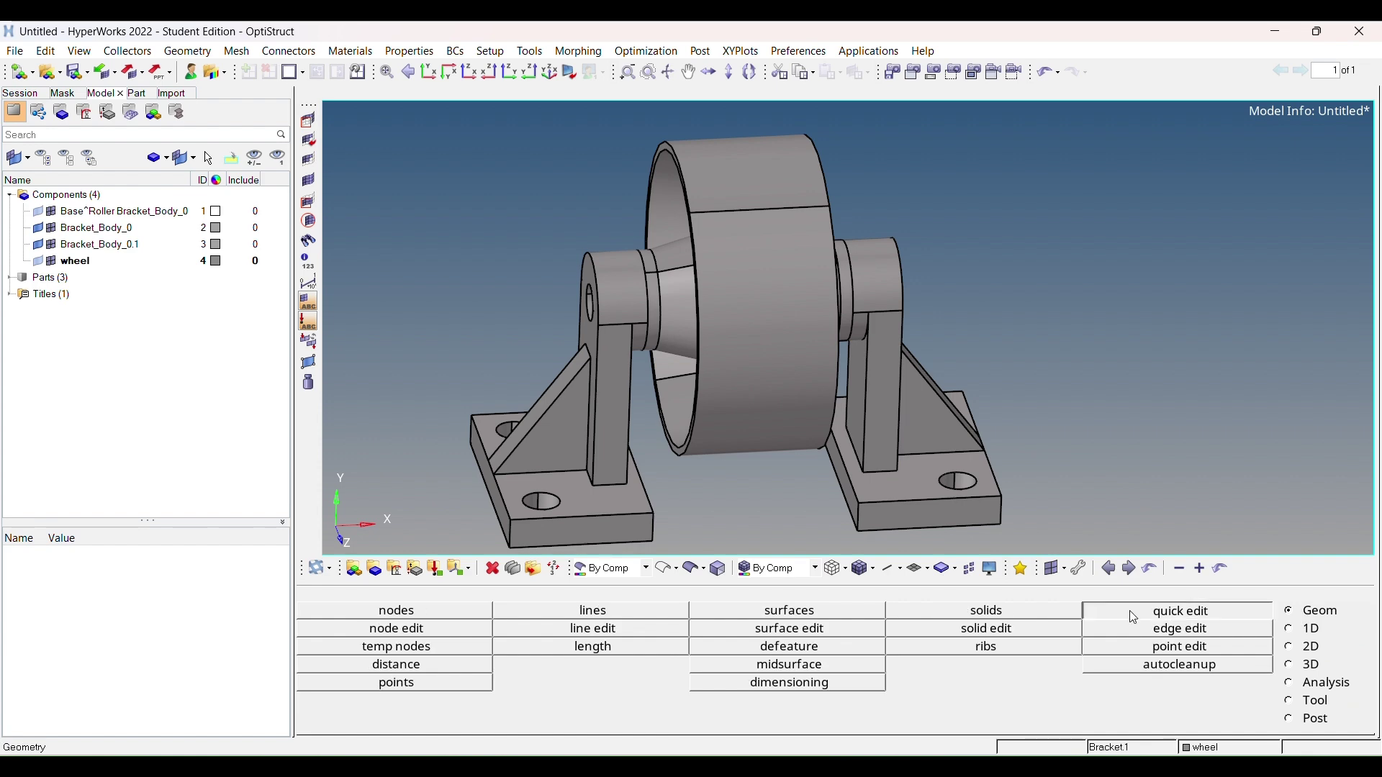
Step: Trim the roller solid with the circular edge at the -X end of its hub as a bounding line
click(1133, 617)
scroll(705, 328, up, 3)
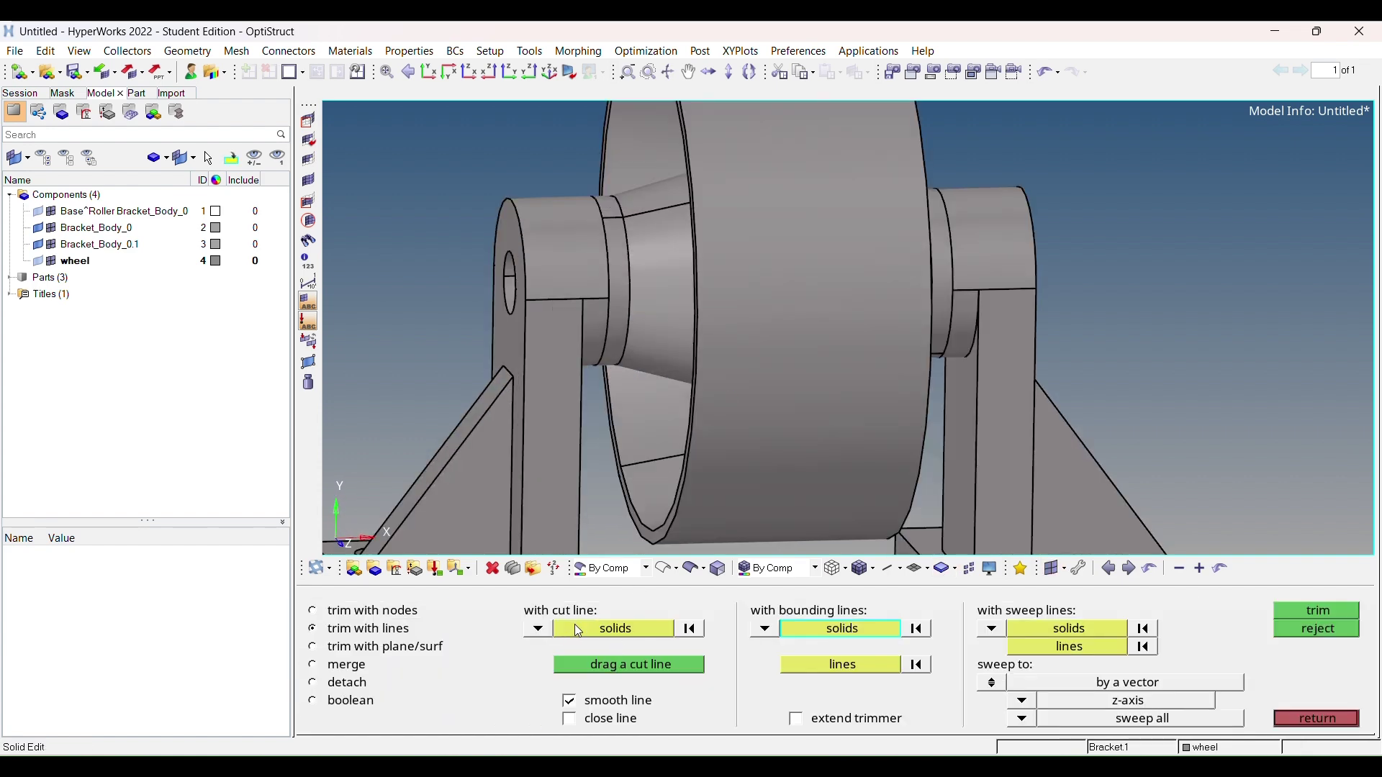
click(631, 296)
middle_click(631, 296)
mouse_move(631, 244)
ctrl+mouse_down()
mouse_move(728, 238)
mouse_move(641, 245)
ctrl+mouse_up()
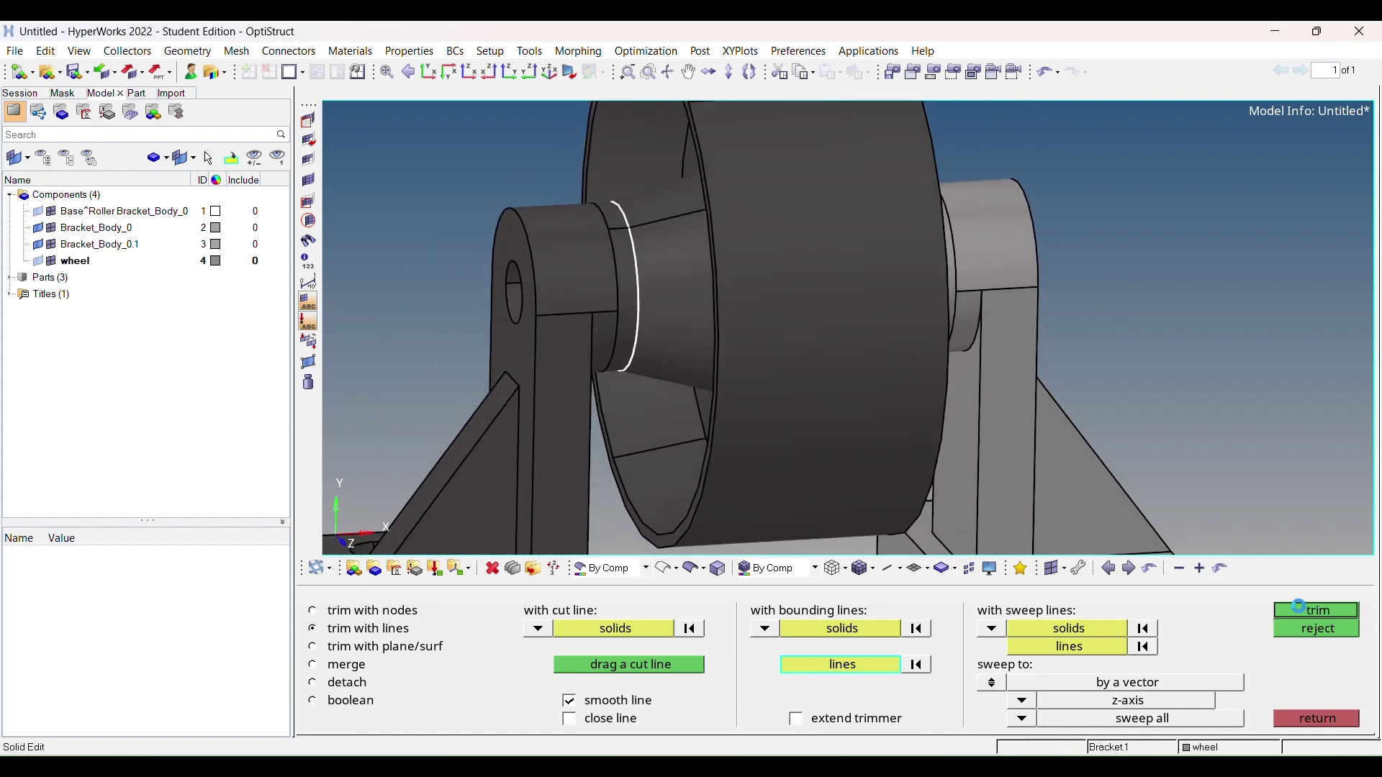
click(1316, 611)
scroll(728, 346, down, 3)
scroll(611, 280, up, 2)
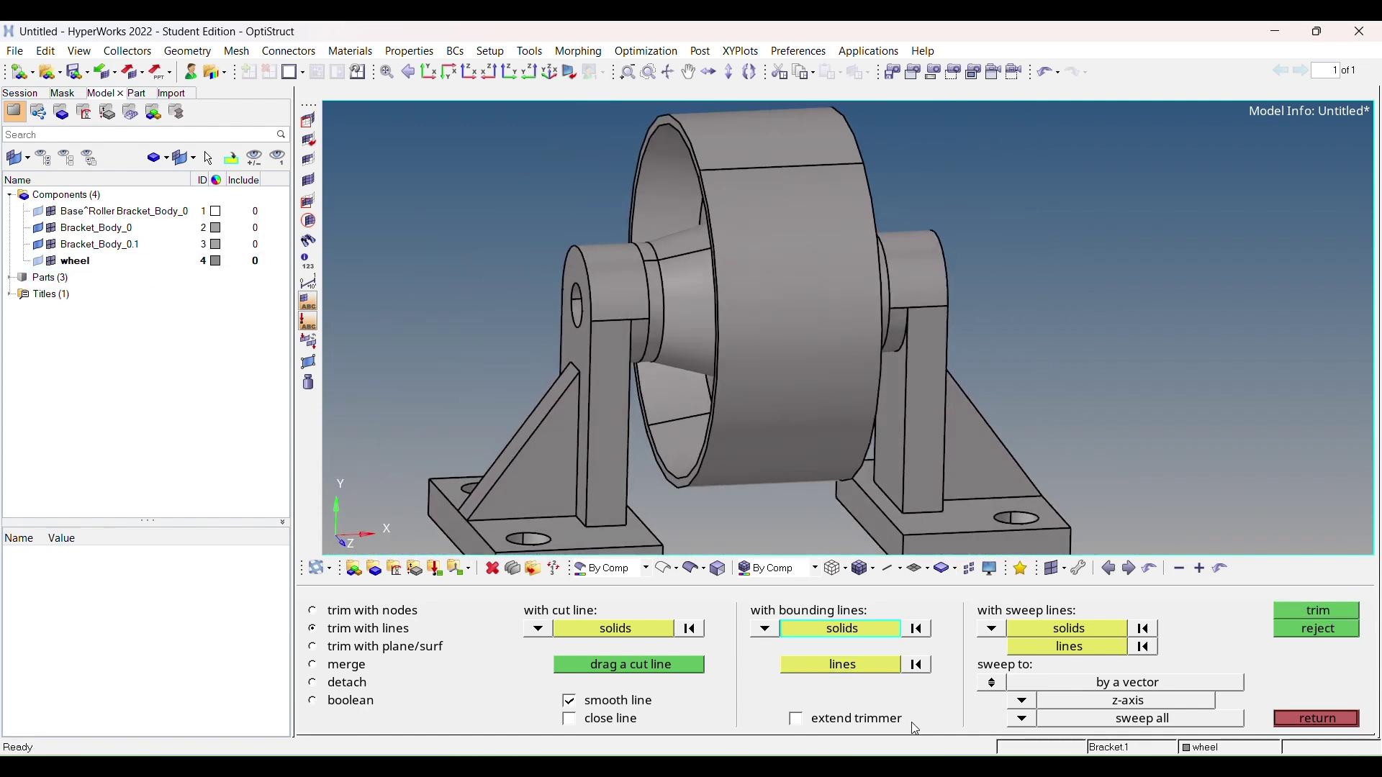
Step: Move the trimmed roller wheel solid into the wheel component
click(1315, 718)
key(shift+F11)
click(748, 378)
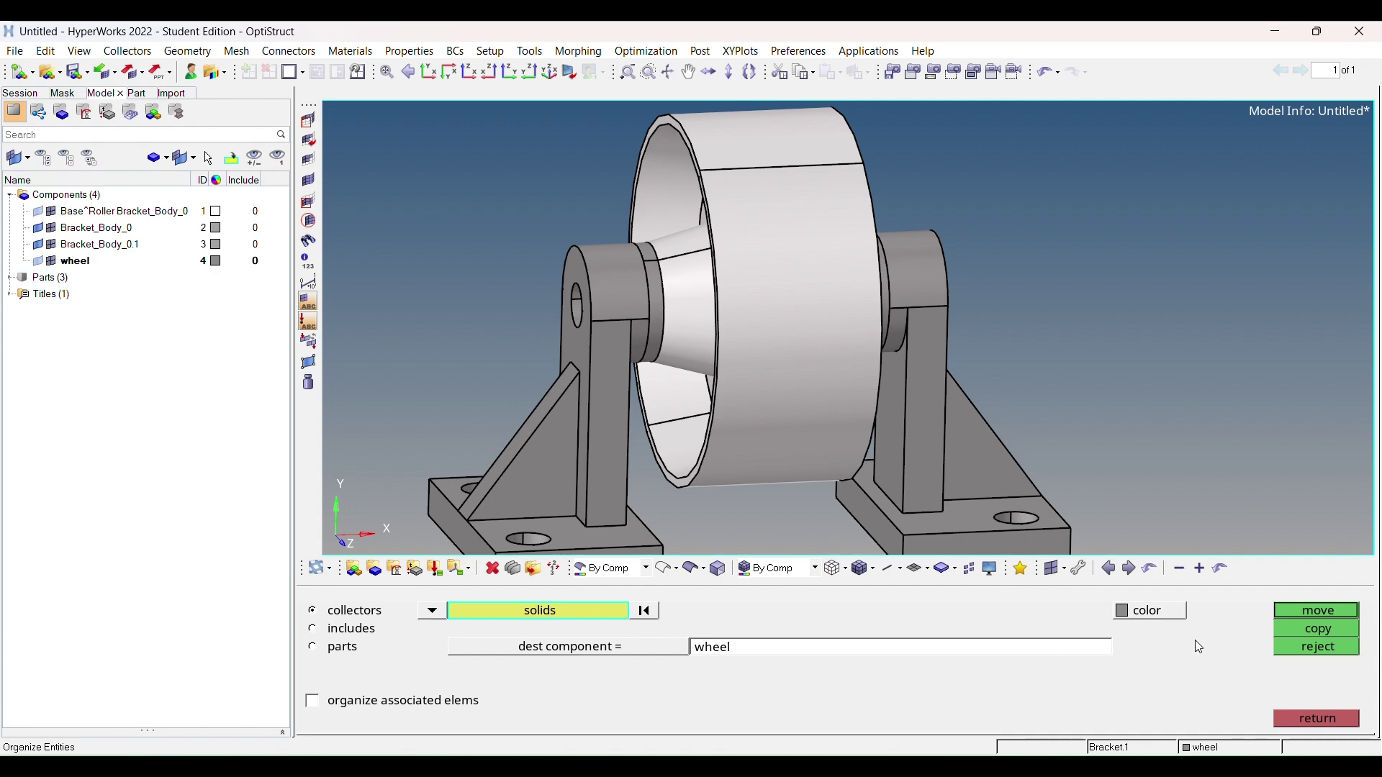
click(1317, 610)
Step: Show only the wheel component's geometry and set its colour to golden yellow
click(39, 260)
ctrl+drag(684, 374, 676, 216)
click(35, 245)
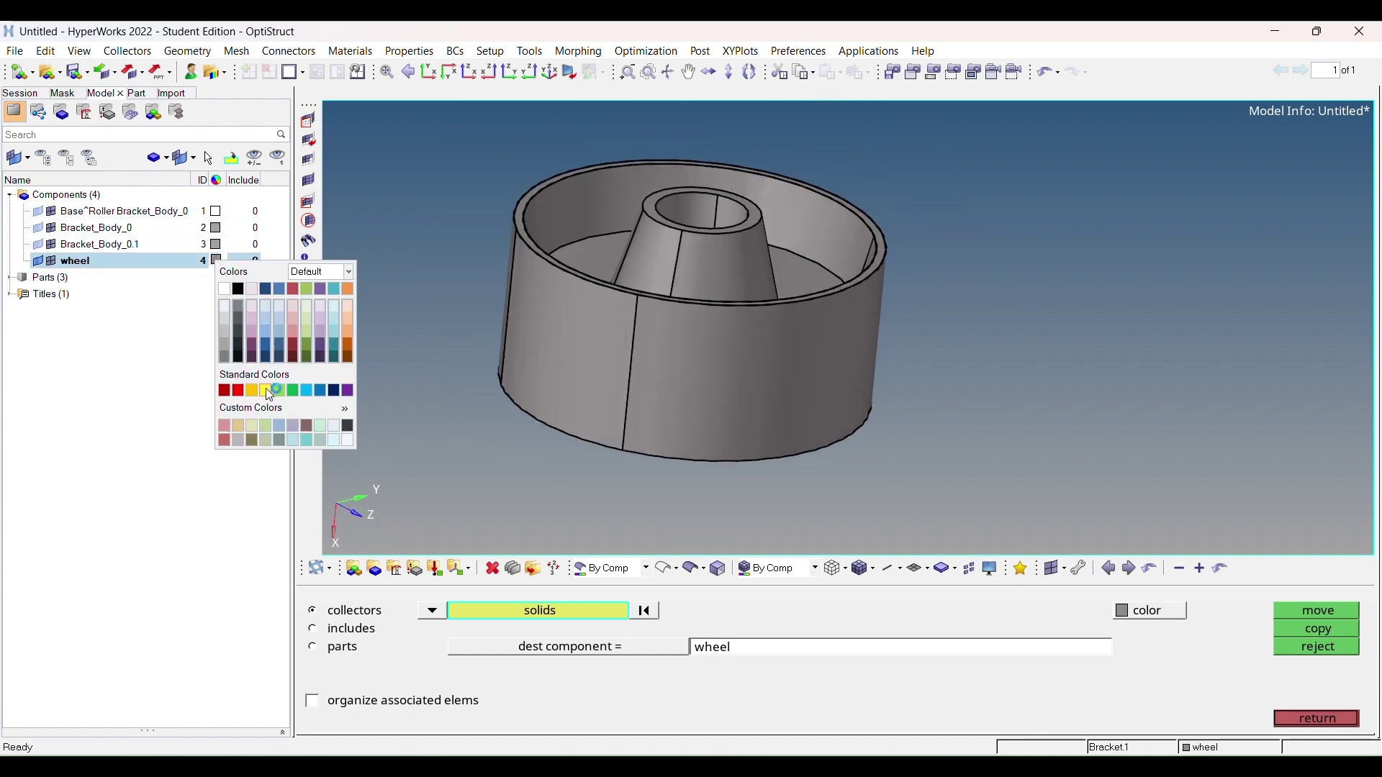
click(268, 390)
Step: Split the flat faces on the wheel's -X side node to node in line with the seam edges, including the hub's end ring
click(1317, 719)
key(F11)
scroll(831, 278, up, 2)
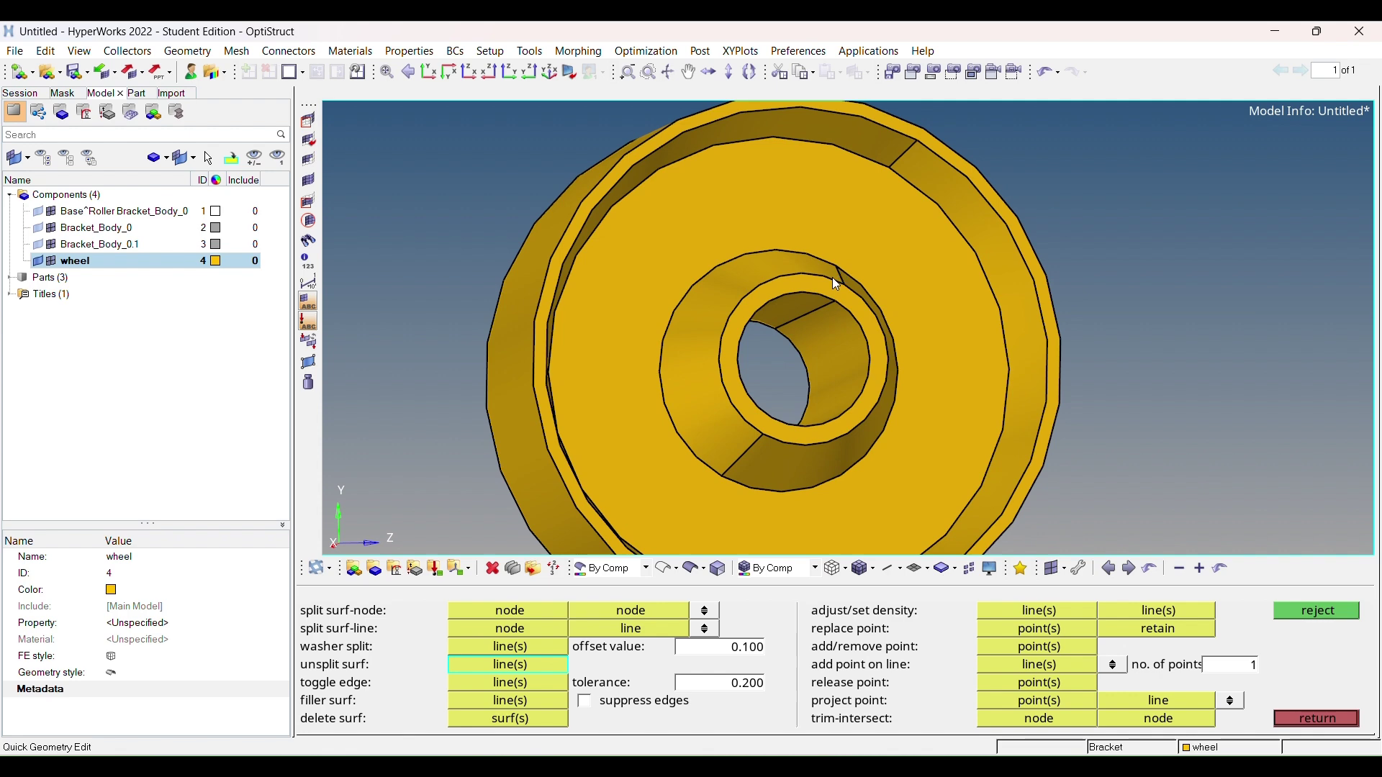
scroll(831, 278, up, 2)
ctrl+drag(796, 308, 720, 403)
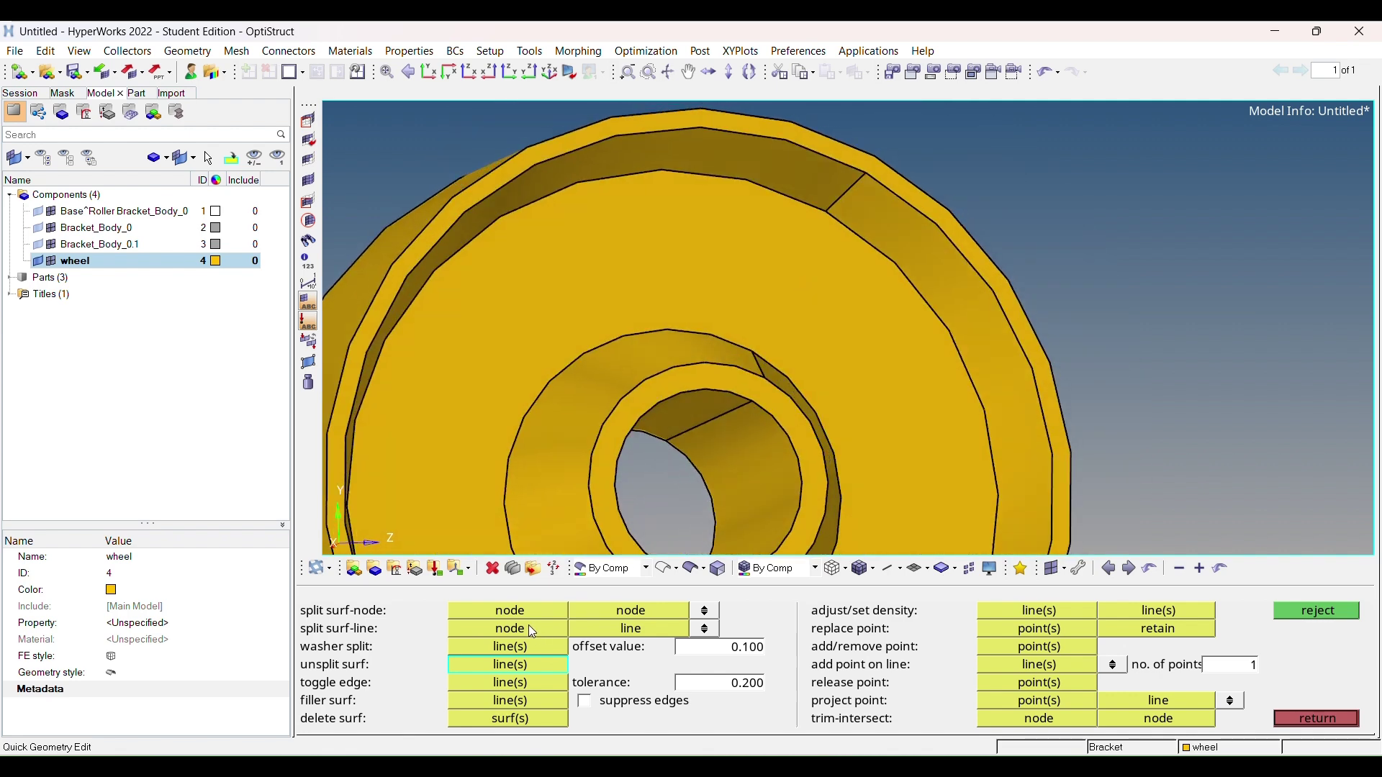
click(526, 619)
scroll(831, 218, up, 2)
click(827, 205)
scroll(828, 205, down, 2)
ctrl+drag(828, 205, 827, 353)
scroll(804, 275, up, 3)
click(804, 275)
scroll(880, 164, down, 3)
ctrl+drag(880, 164, 750, 300)
scroll(818, 279, up, 2)
scroll(750, 299, down, 2)
scroll(684, 272, up, 3)
click(683, 272)
scroll(790, 234, down, 2)
ctrl+drag(790, 233, 750, 377)
click(750, 377)
scroll(796, 257, down, 3)
scroll(772, 264, up, 5)
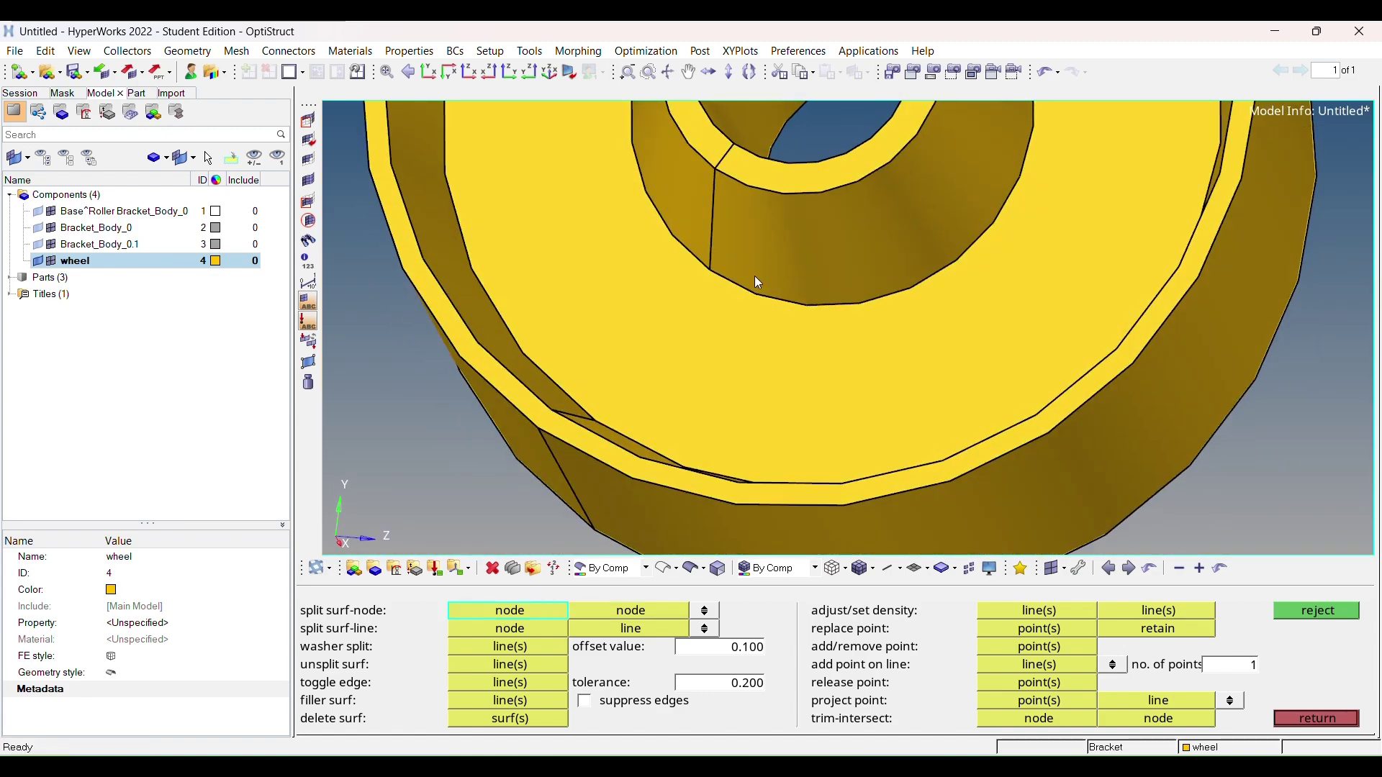
Step: Split the rim's end ring on the wheel's -X side node to node at the seam
scroll(694, 279, down, 3)
scroll(659, 362, up, 3)
ctrl+drag(683, 368, 516, 278)
scroll(715, 228, up, 3)
scroll(628, 328, down, 1)
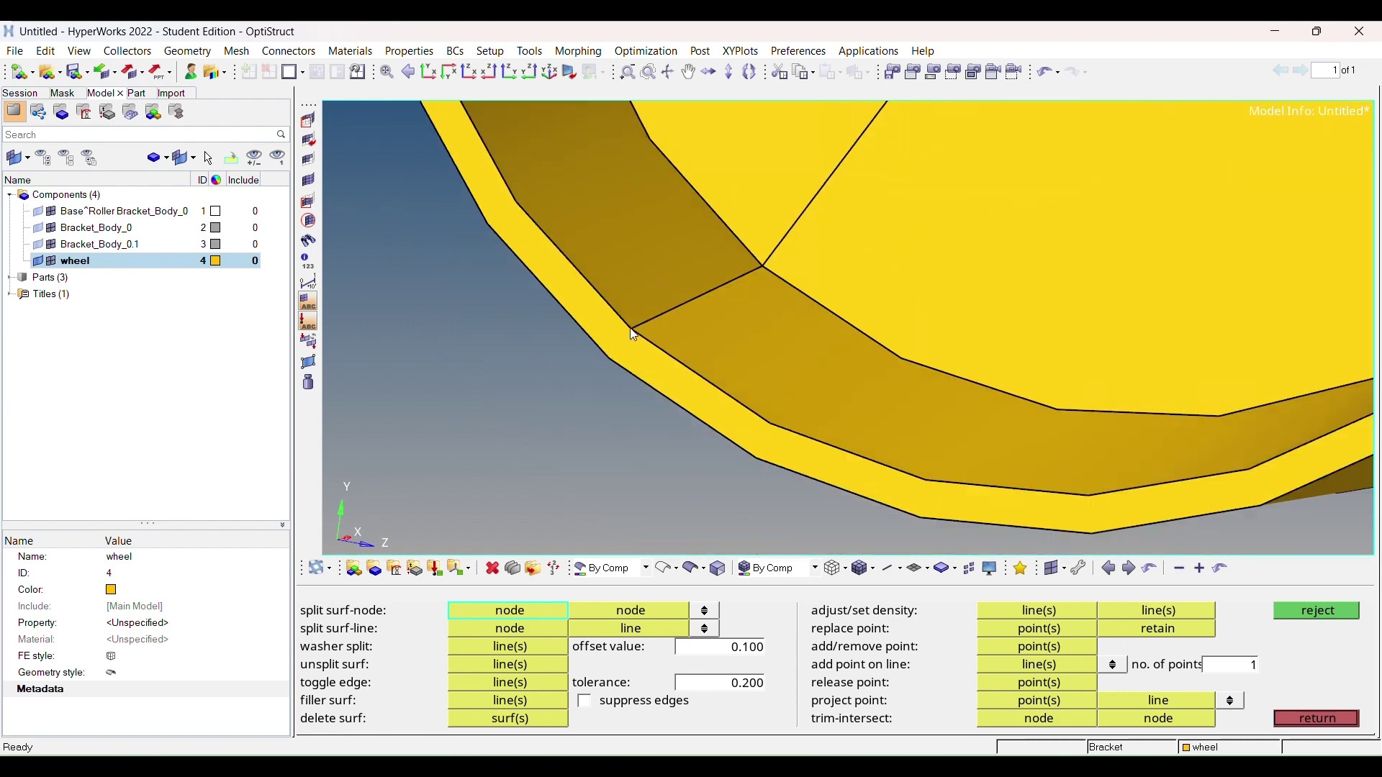
click(631, 327)
scroll(628, 301, down, 1)
ctrl+drag(628, 301, 936, 331)
scroll(505, 310, up, 5)
click(505, 310)
scroll(619, 259, down, 4)
scroll(865, 344, up, 6)
scroll(822, 313, down, 3)
scroll(936, 331, up, 2)
Step: Split the rim's end ring on the wheel's +X side node to node at the first seam
click(495, 617)
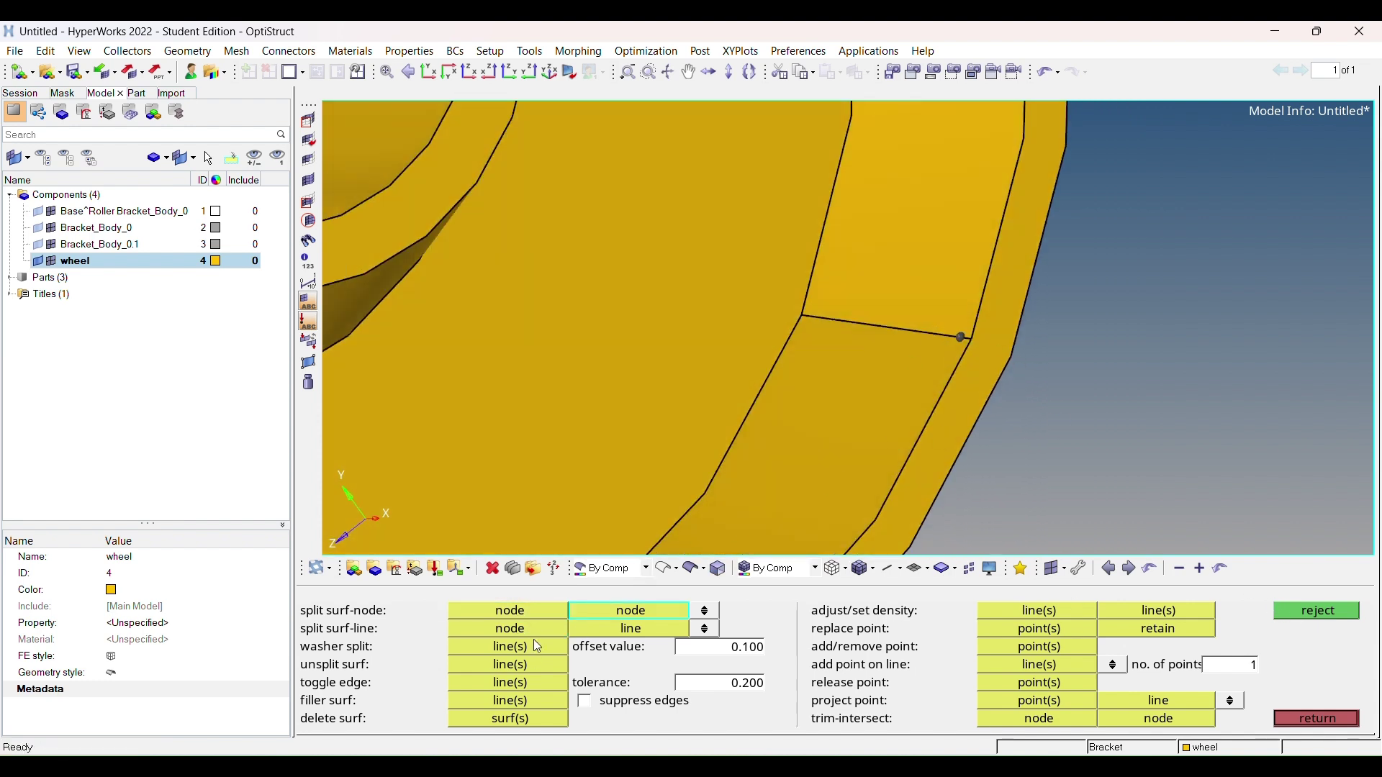
scroll(970, 327, up, 2)
click(969, 327)
click(1098, 360)
scroll(1099, 360, down, 4)
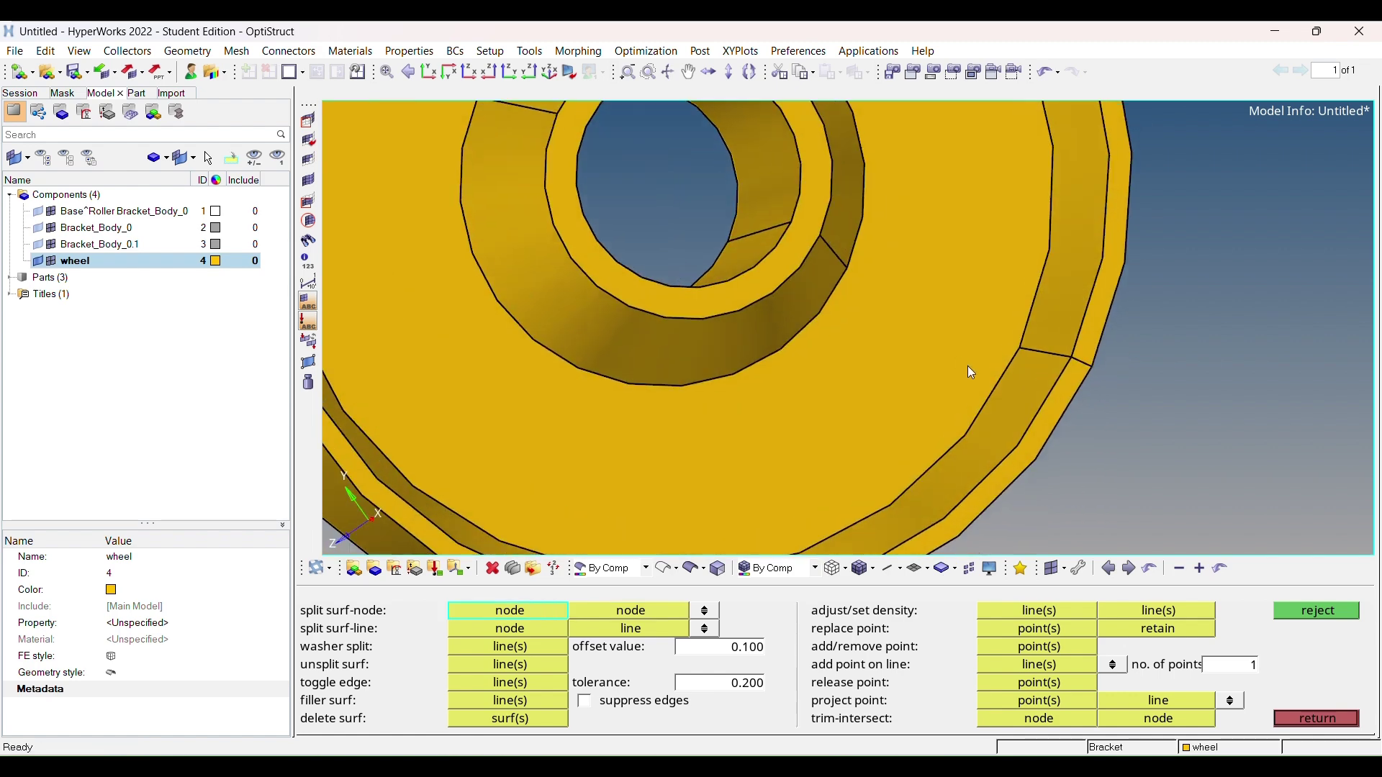
scroll(1055, 355, up, 5)
scroll(631, 235, down, 4)
scroll(779, 213, up, 3)
scroll(767, 317, down, 3)
scroll(767, 316, up, 4)
Step: Split the hub's end ring and the web face on the wheel's +X side node to node between the seam ends
click(778, 363)
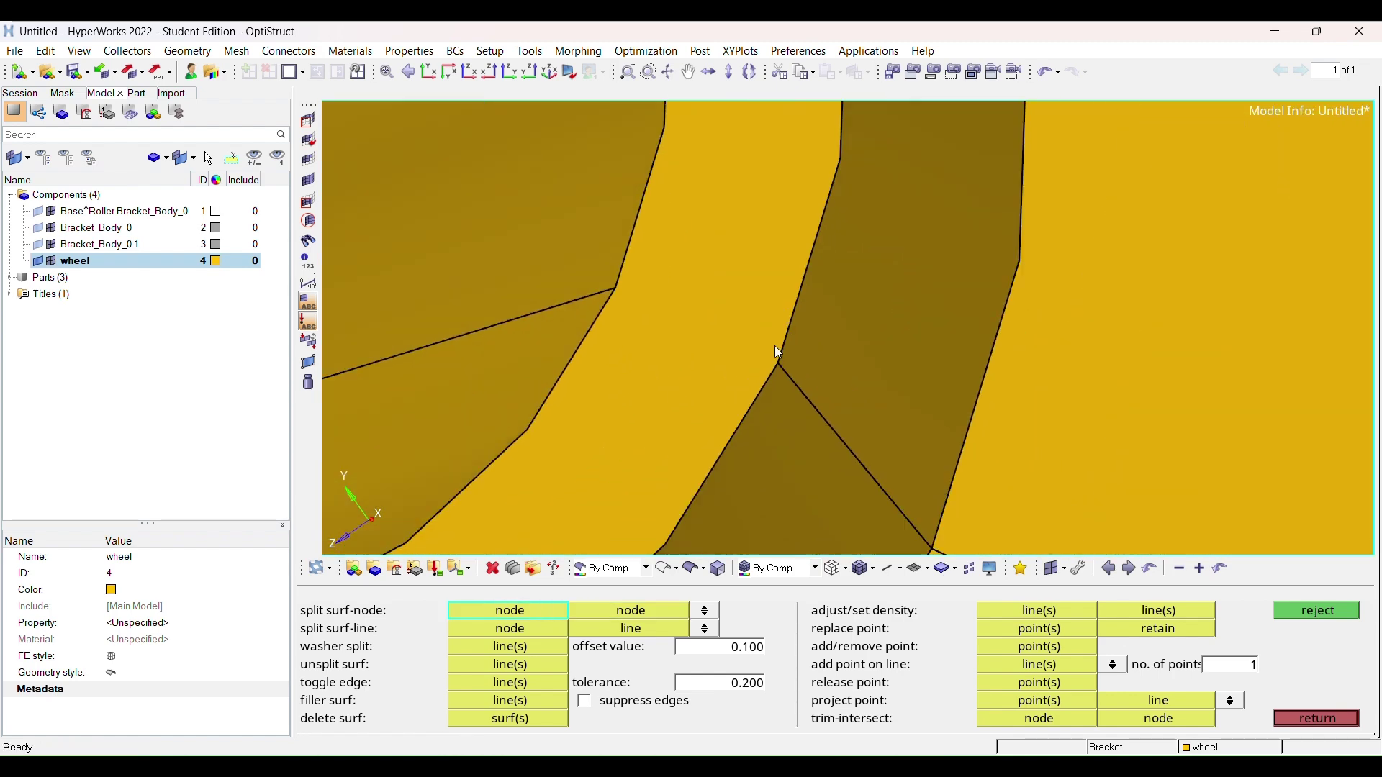
scroll(647, 301, down, 4)
scroll(766, 347, up, 4)
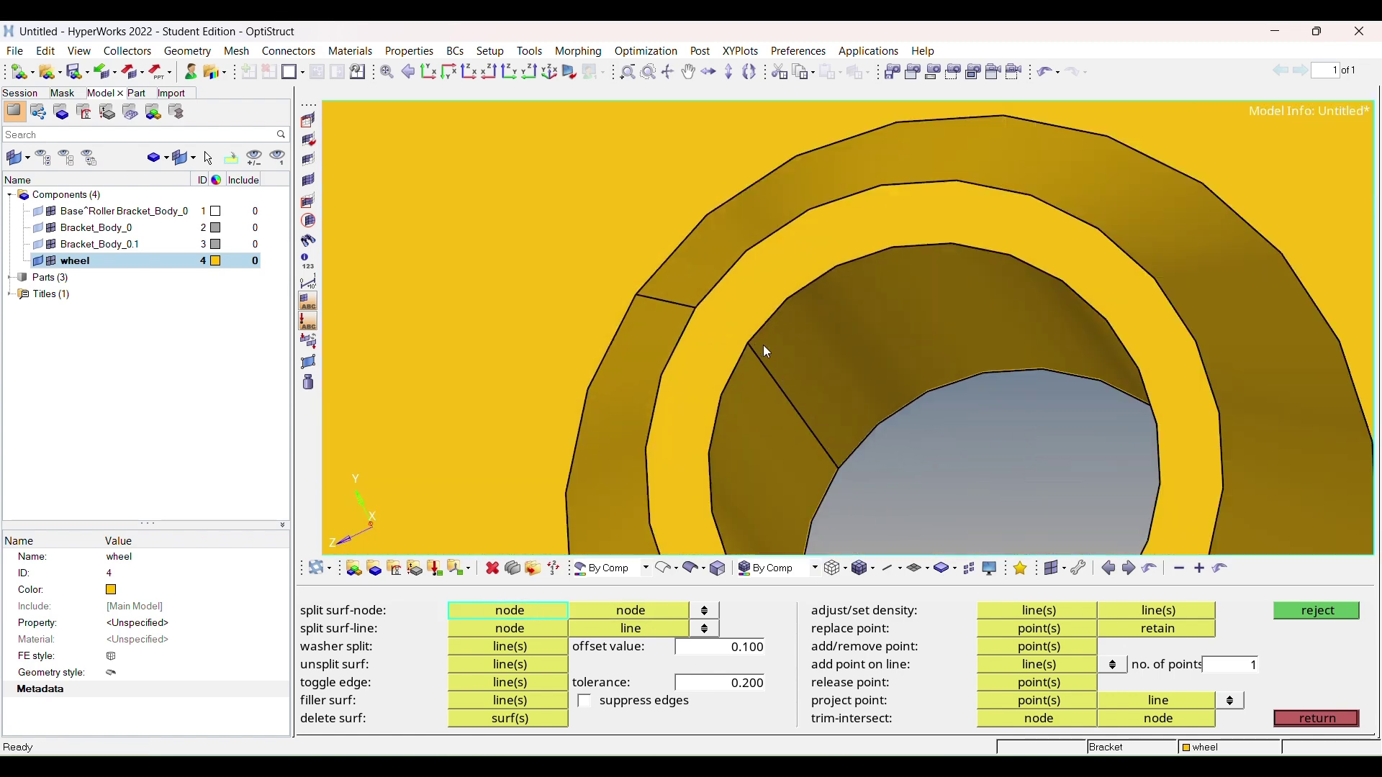
click(745, 348)
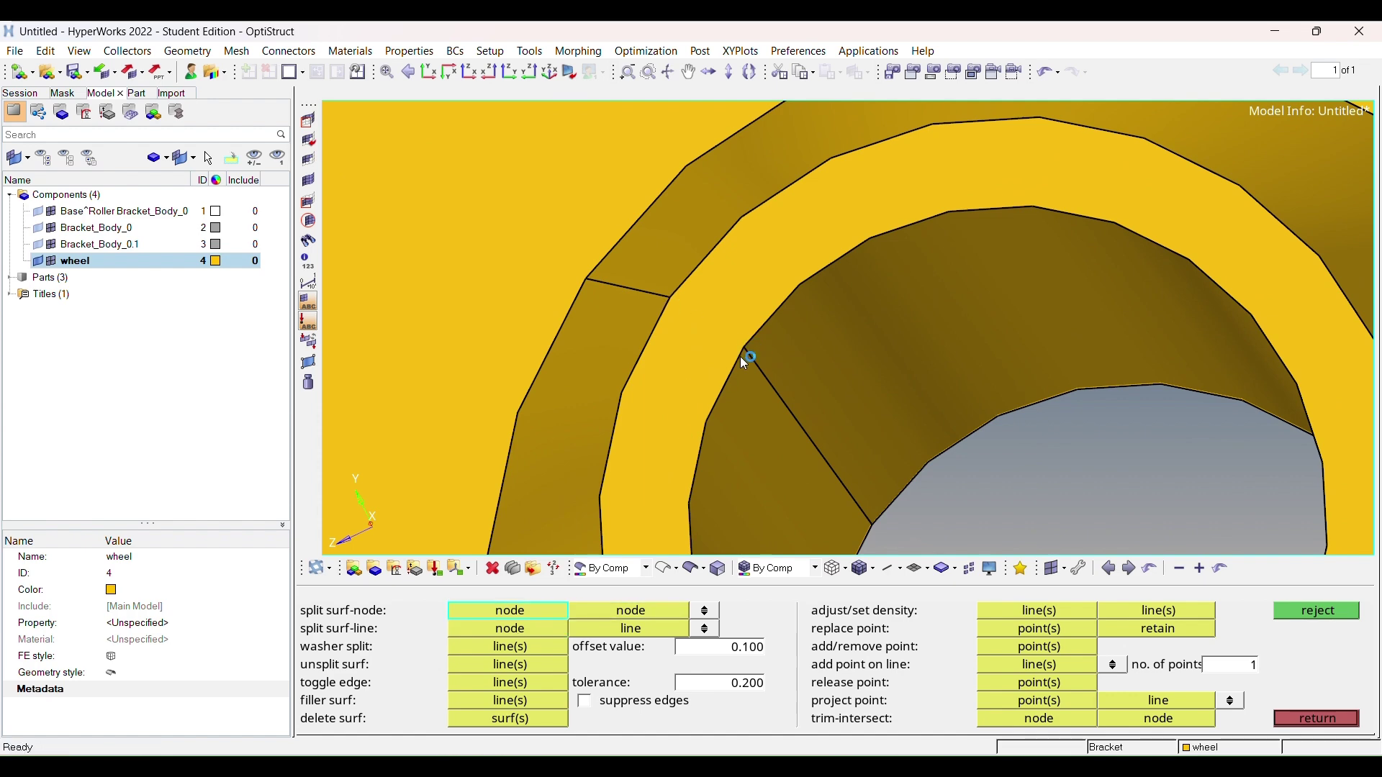
click(753, 355)
scroll(676, 302, down, 3)
click(748, 396)
scroll(748, 396, up, 3)
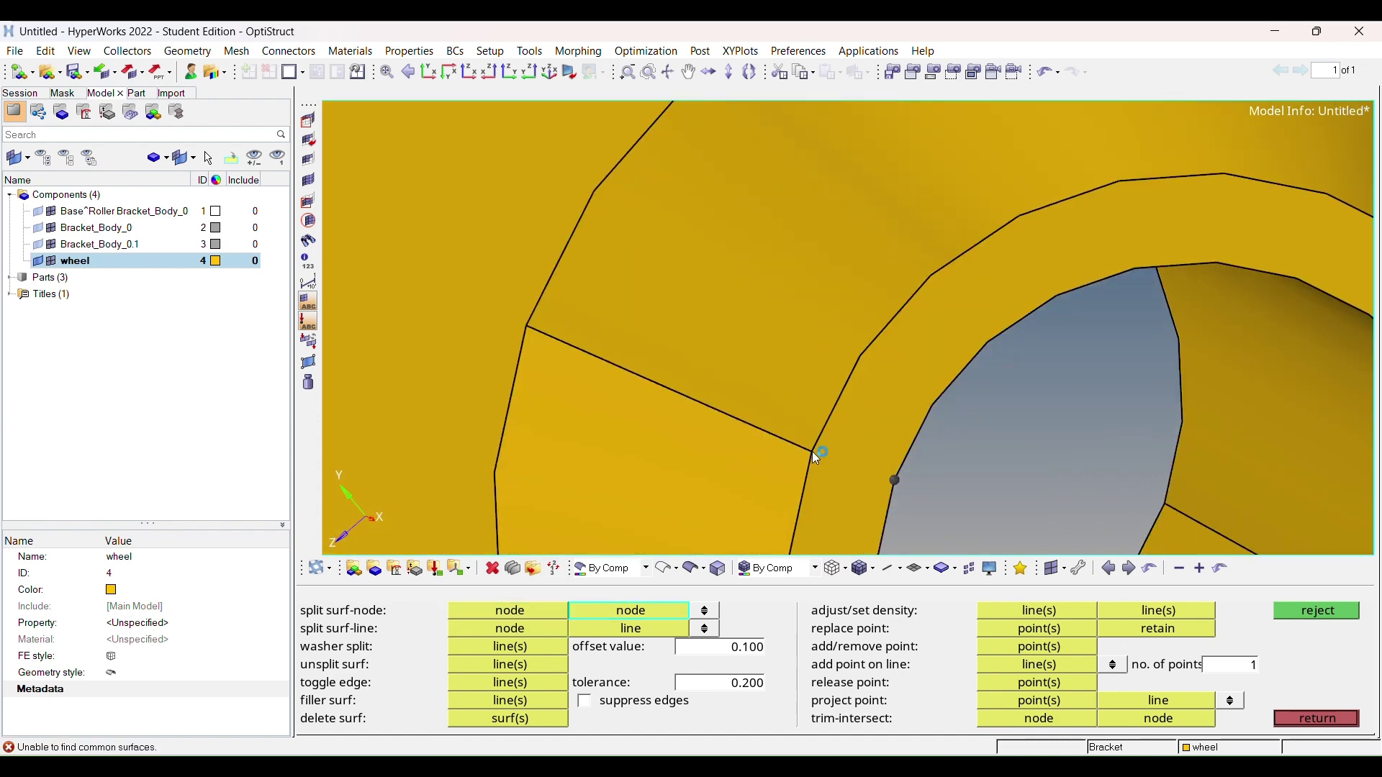
scroll(811, 451, up, 2)
scroll(810, 371, down, 2)
click(812, 375)
scroll(819, 382, down, 2)
scroll(706, 368, up, 5)
scroll(706, 331, down, 3)
Step: Split the rim's end ring at the opposite seam on the wheel's +X side node to node
scroll(437, 275, up, 5)
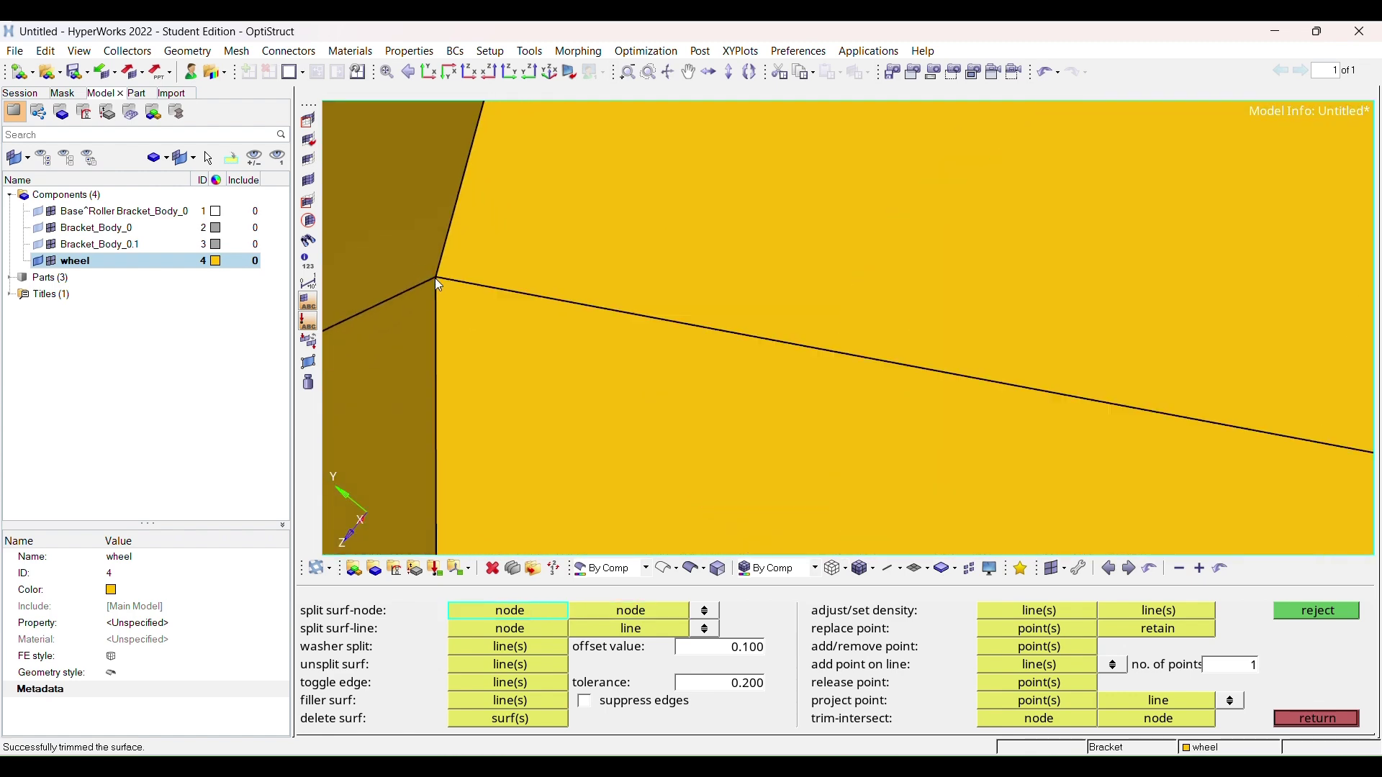
scroll(434, 279, down, 3)
scroll(655, 366, up, 4)
click(655, 368)
scroll(651, 364, down, 2)
scroll(630, 360, up, 2)
click(709, 419)
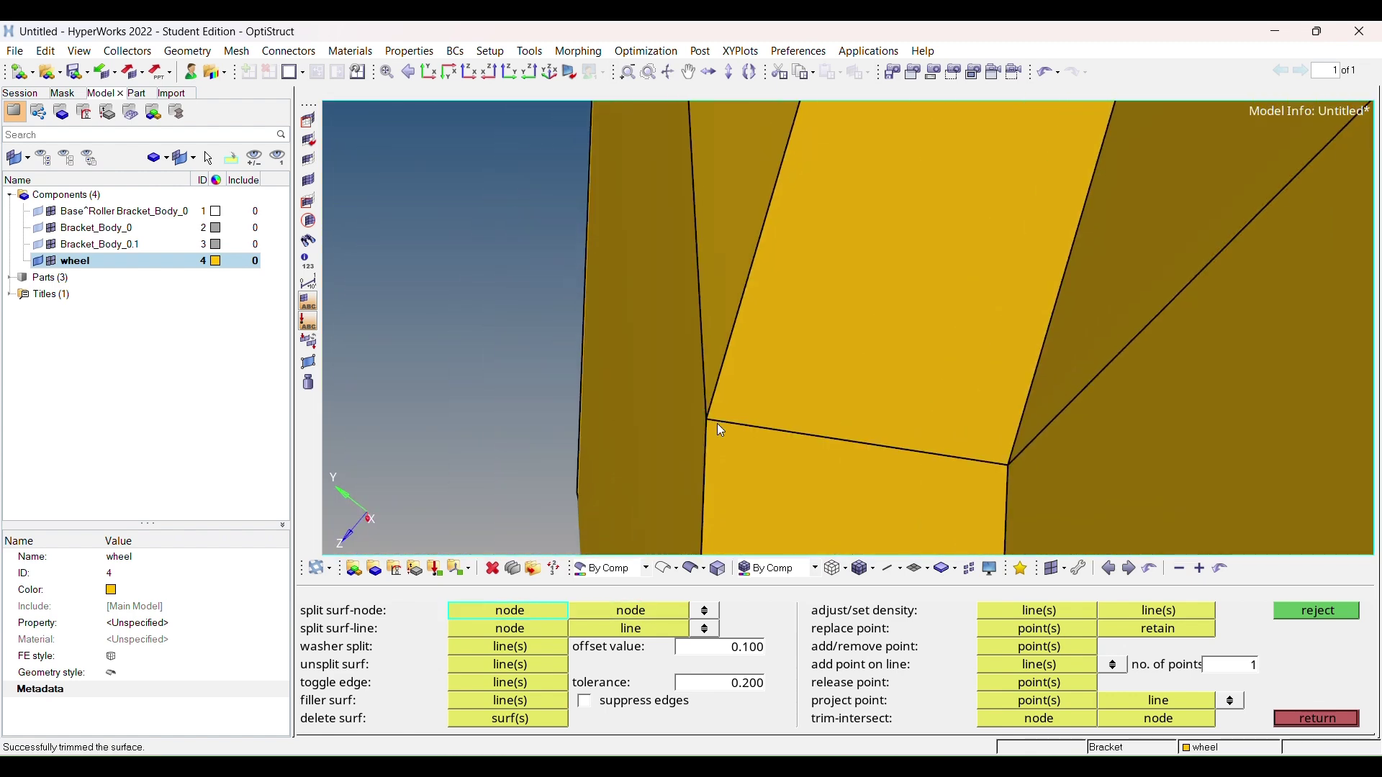
scroll(709, 419, down, 5)
ctrl+drag(709, 419, 719, 245)
Step: Trim the wheel solid into two halves, using the split edges and seams on both sides as bounding lines
key(Escape)
key(shift+F9)
click(720, 302)
ctrl+drag(720, 302, 767, 283)
scroll(767, 282, up, 3)
scroll(950, 371, up, 2)
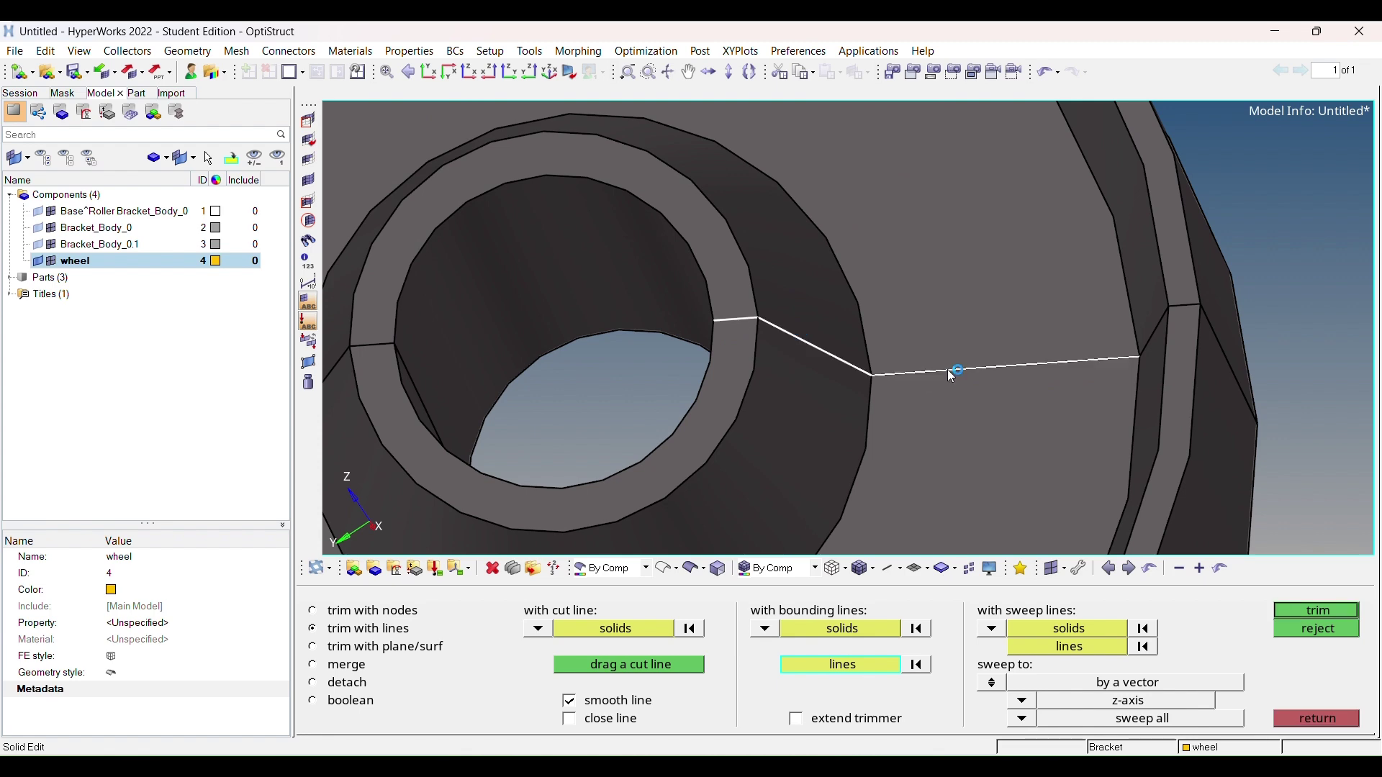
scroll(950, 373, down, 4)
ctrl+drag(1051, 321, 771, 322)
scroll(771, 322, up, 2)
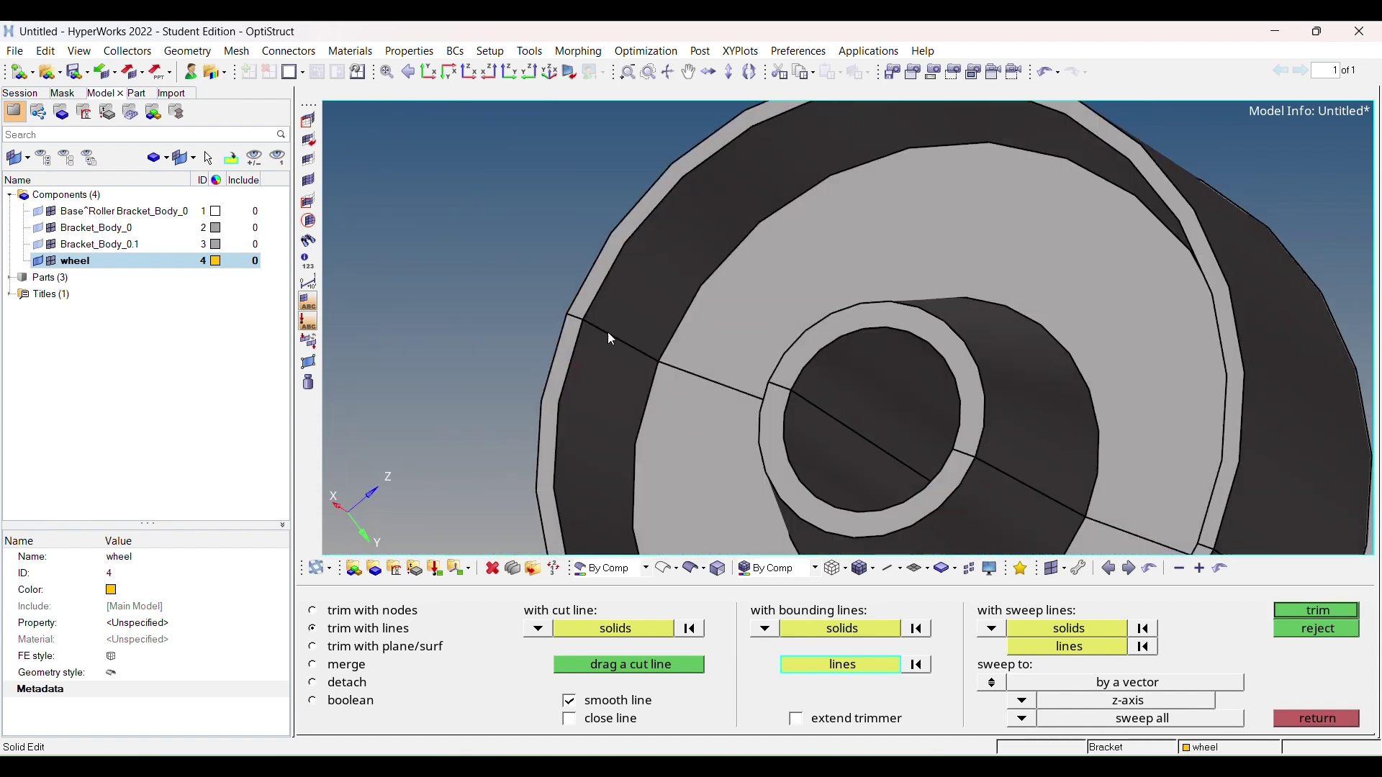
scroll(906, 429, down, 2)
scroll(896, 408, down, 2)
ctrl+drag(896, 408, 1079, 554)
click(1316, 611)
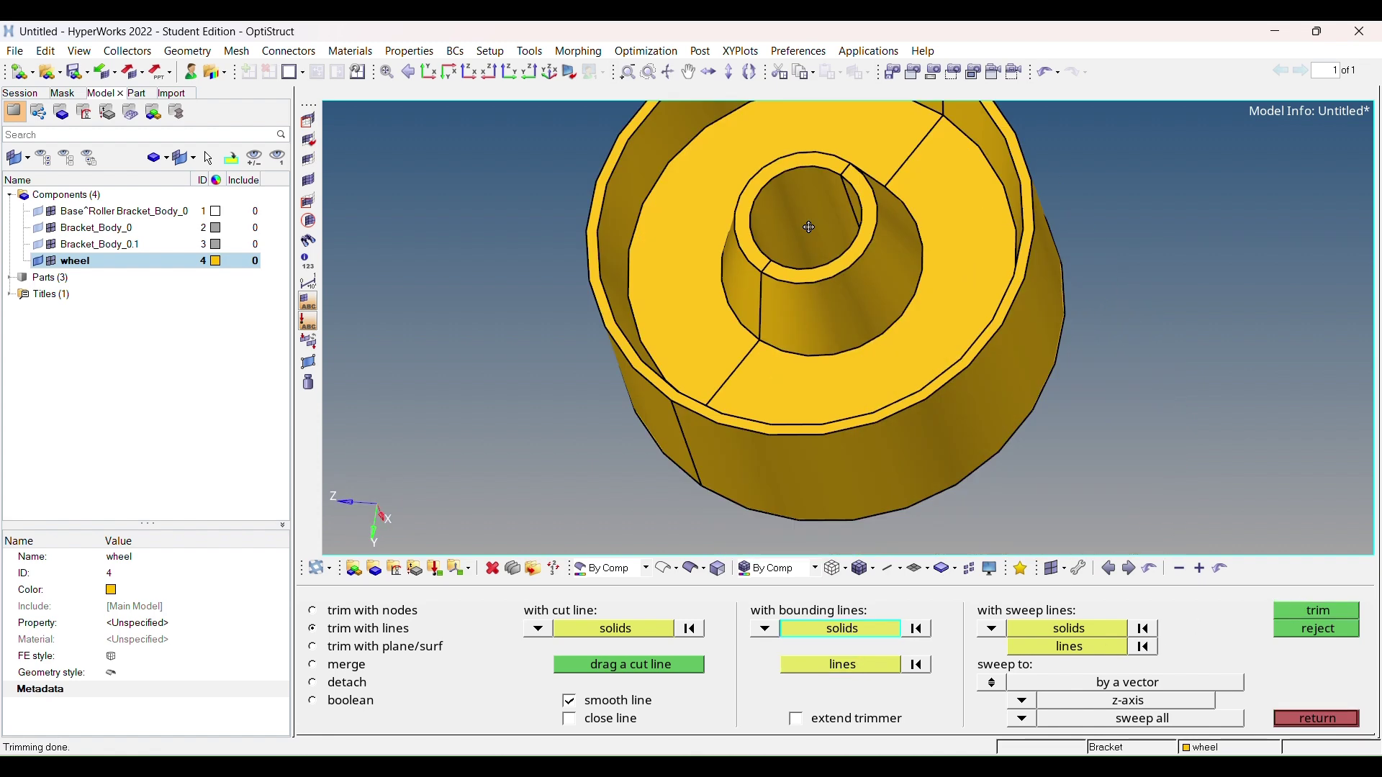
Step: Mask one half of the wheel solid to expose the cut cross-section
click(828, 666)
ctrl+drag(758, 275, 929, 291)
scroll(954, 403, up, 2)
scroll(825, 383, down, 4)
ctrl+drag(814, 313, 852, 330)
key(F5)
click(1207, 613)
scroll(852, 330, up, 3)
ctrl+drag(1090, 507, 1106, 337)
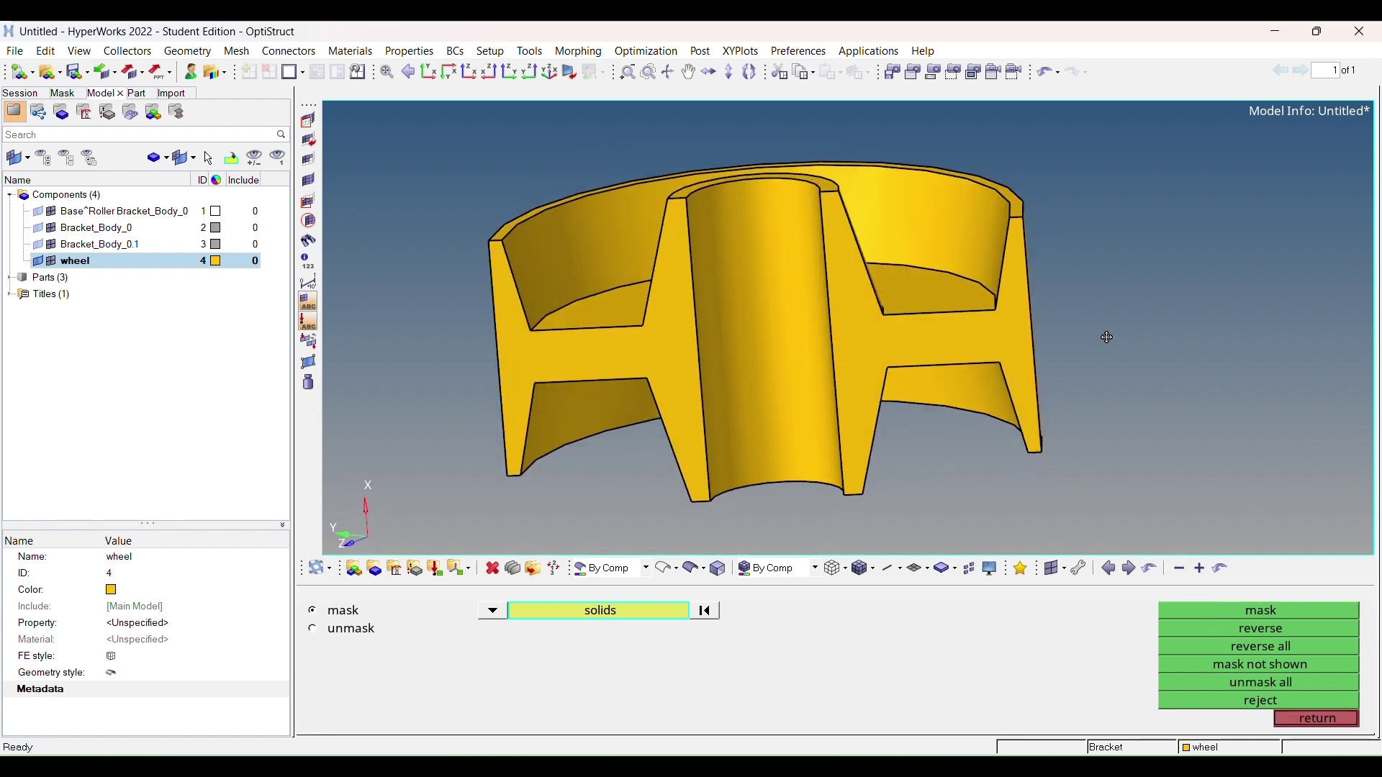
Step: Split one side of the cross-section face node to node where the web meets the hub and the rim
click(1310, 720)
click(1324, 719)
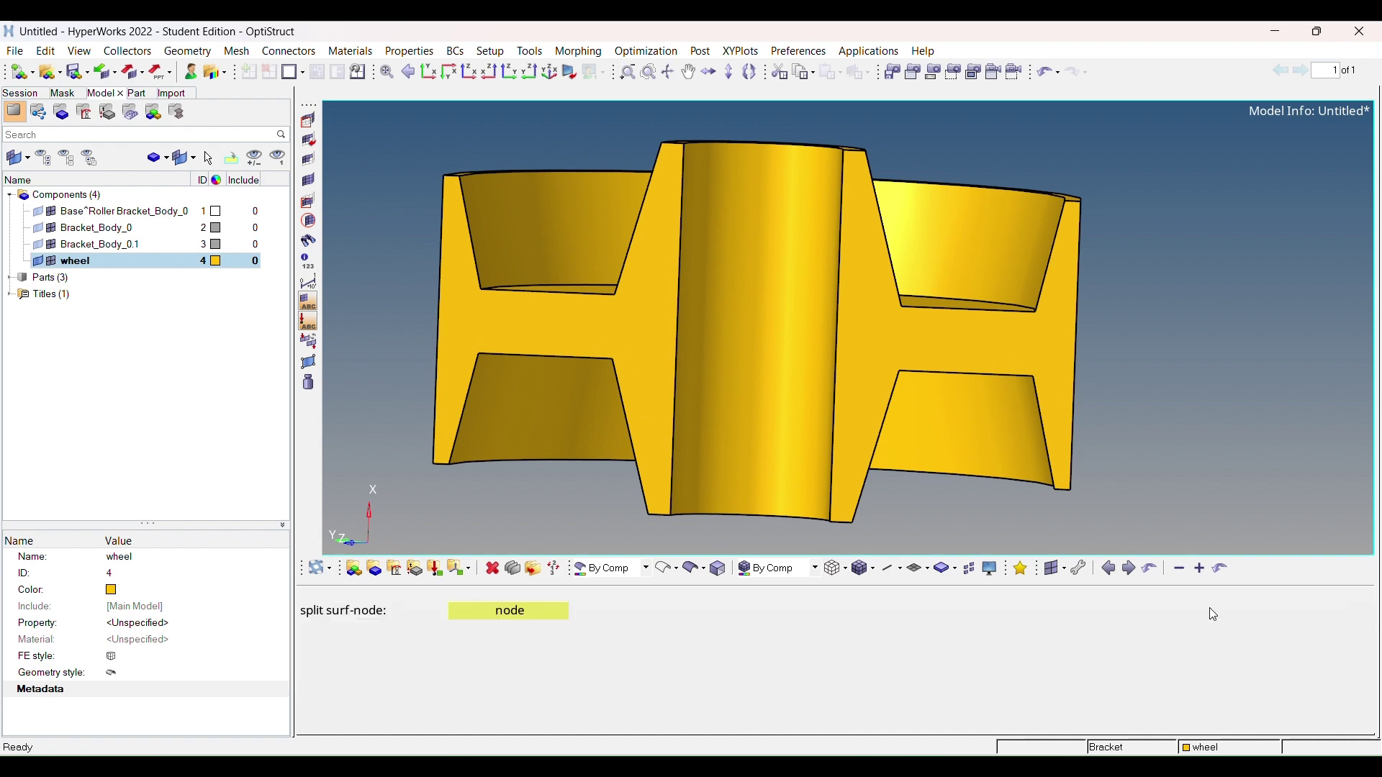
click(1209, 607)
scroll(908, 353, up, 3)
scroll(988, 353, down, 3)
scroll(1093, 329, up, 3)
click(1094, 330)
click(1091, 438)
key(f)
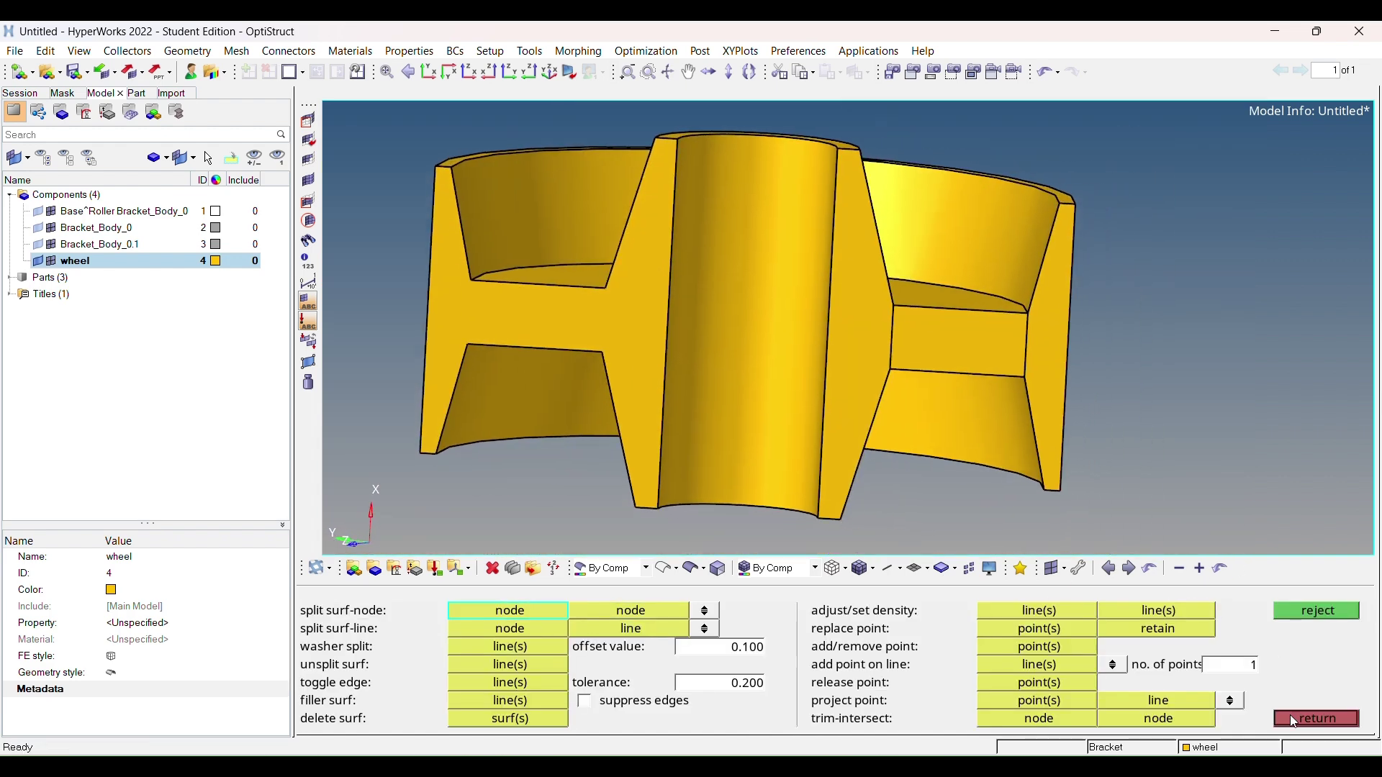
Step: Split the section face from the web's four corners to the bore edge and the outer rim edge using node-to-line splits
scroll(897, 308, up, 3)
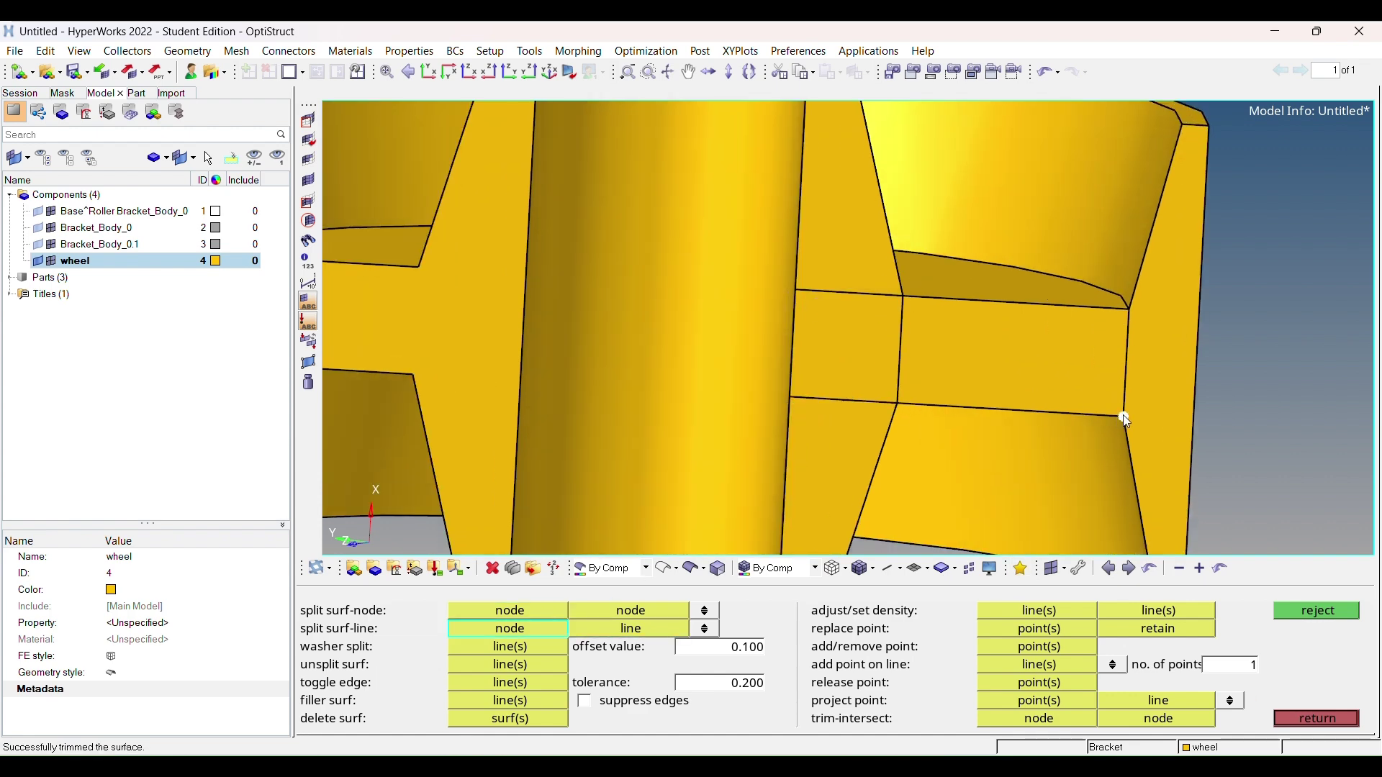
key(f)
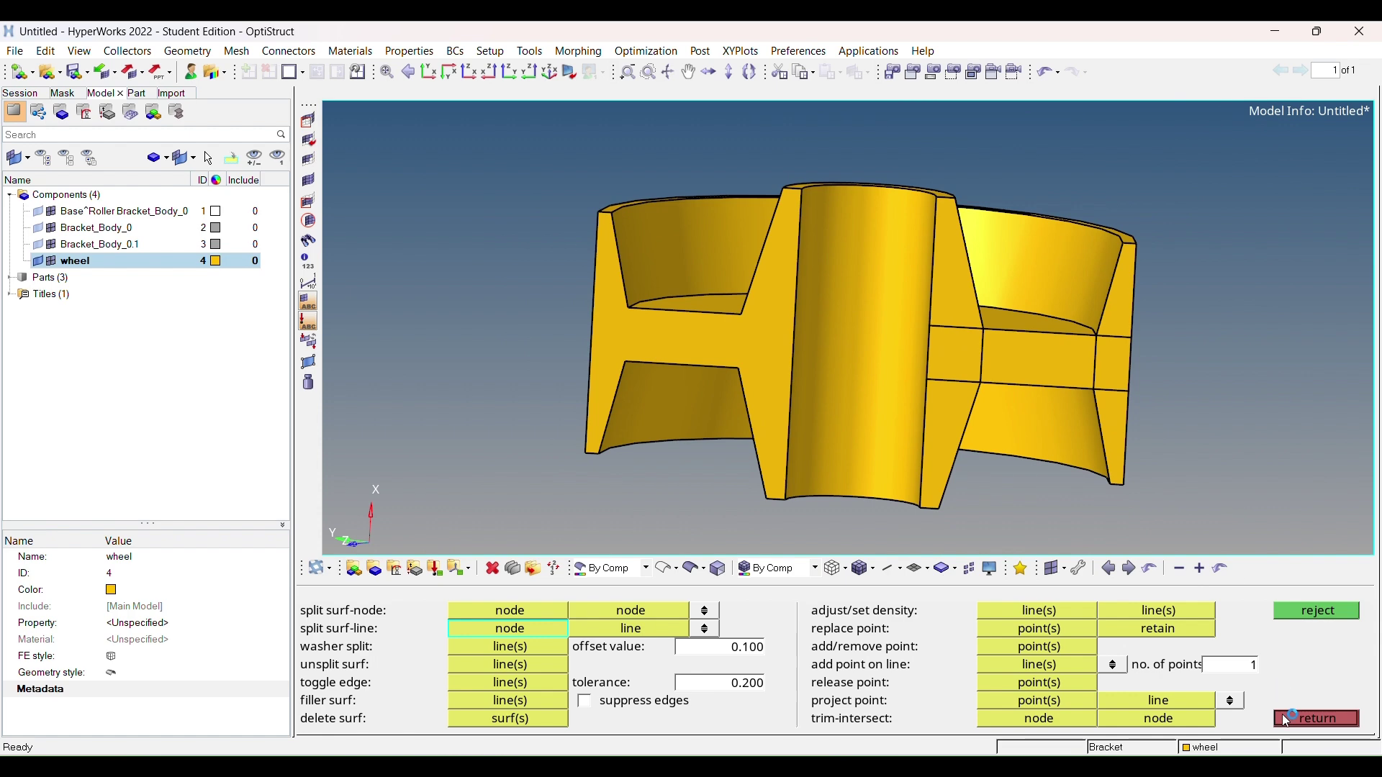
click(1316, 718)
Step: Mesh the upper hub section face with 2.5 quads mapped as rectangle, size and skew mapping off, and matching edge densities
scroll(911, 318, up, 3)
scroll(912, 318, down, 3)
click(1016, 614)
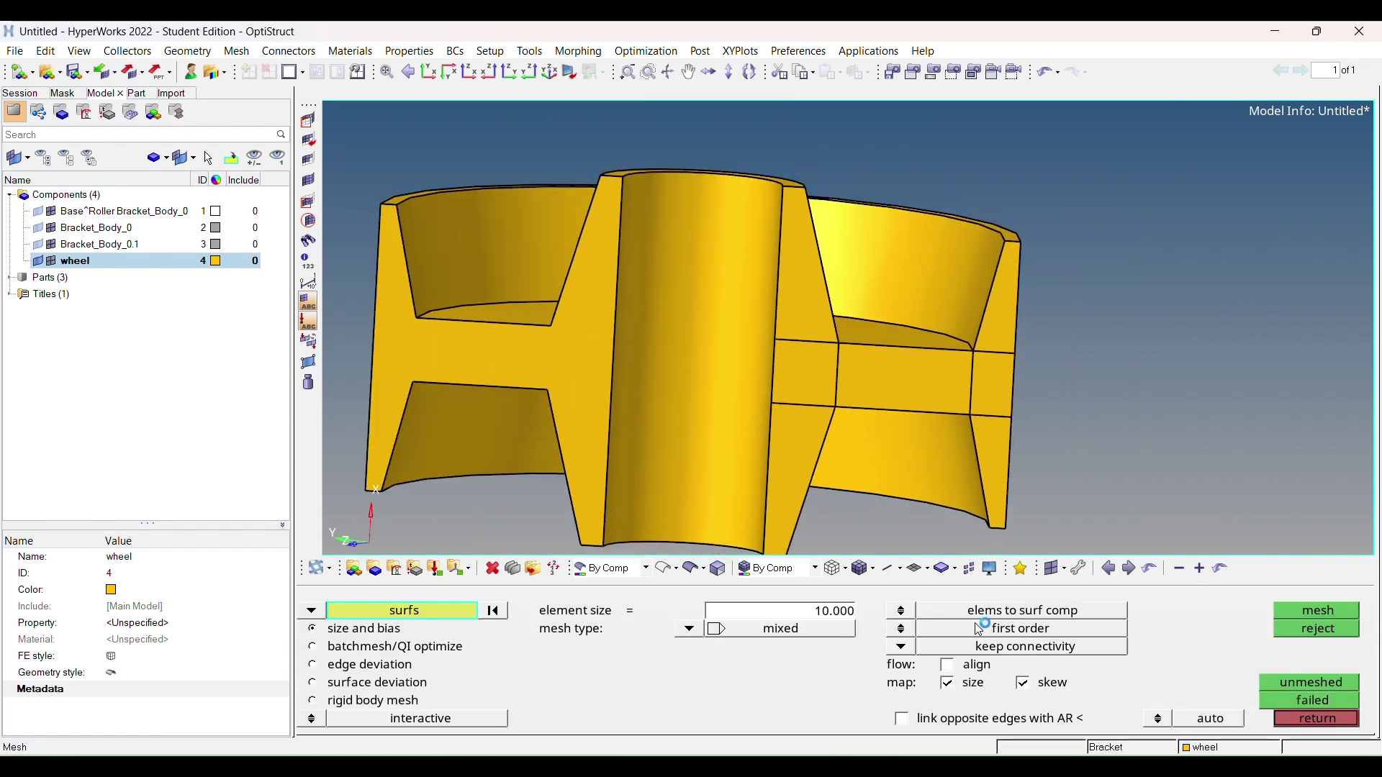
click(1316, 611)
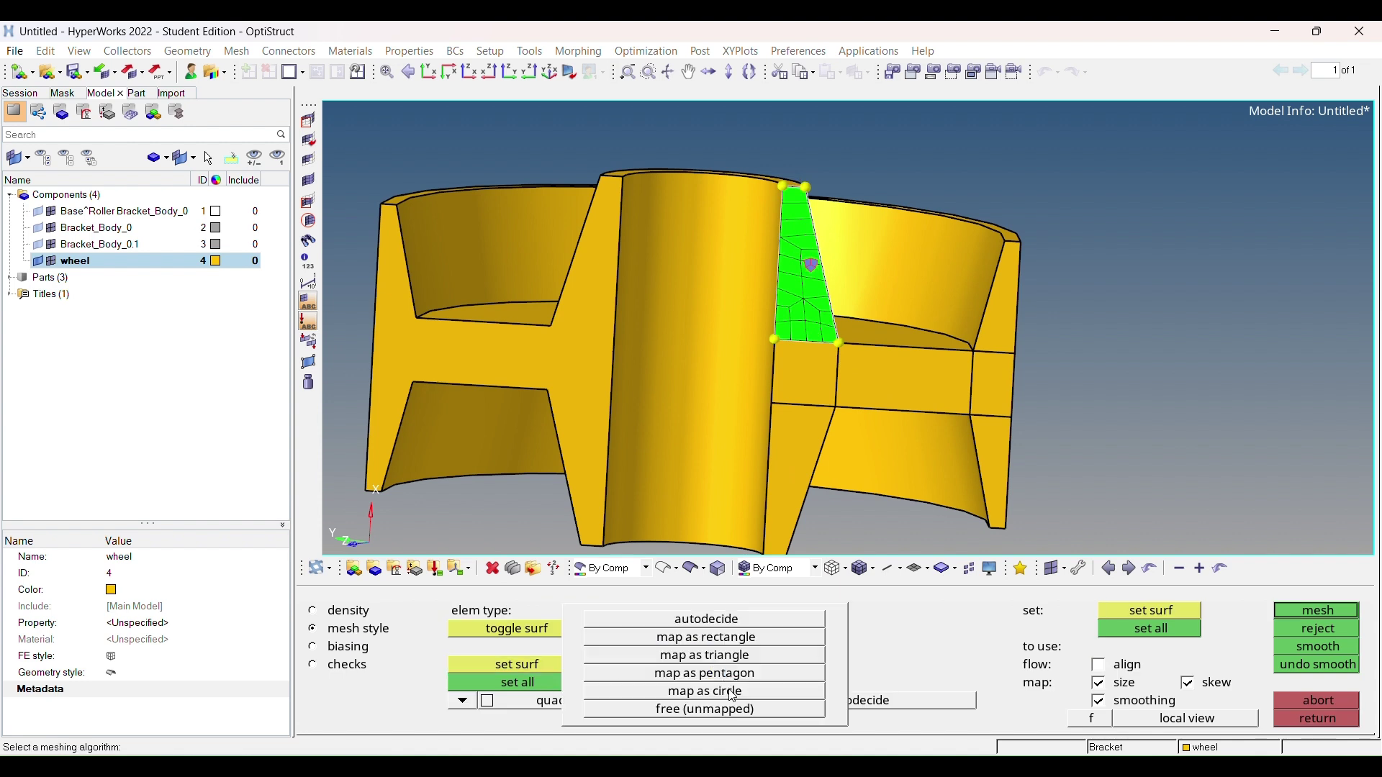
click(1166, 629)
scroll(836, 320, up, 3)
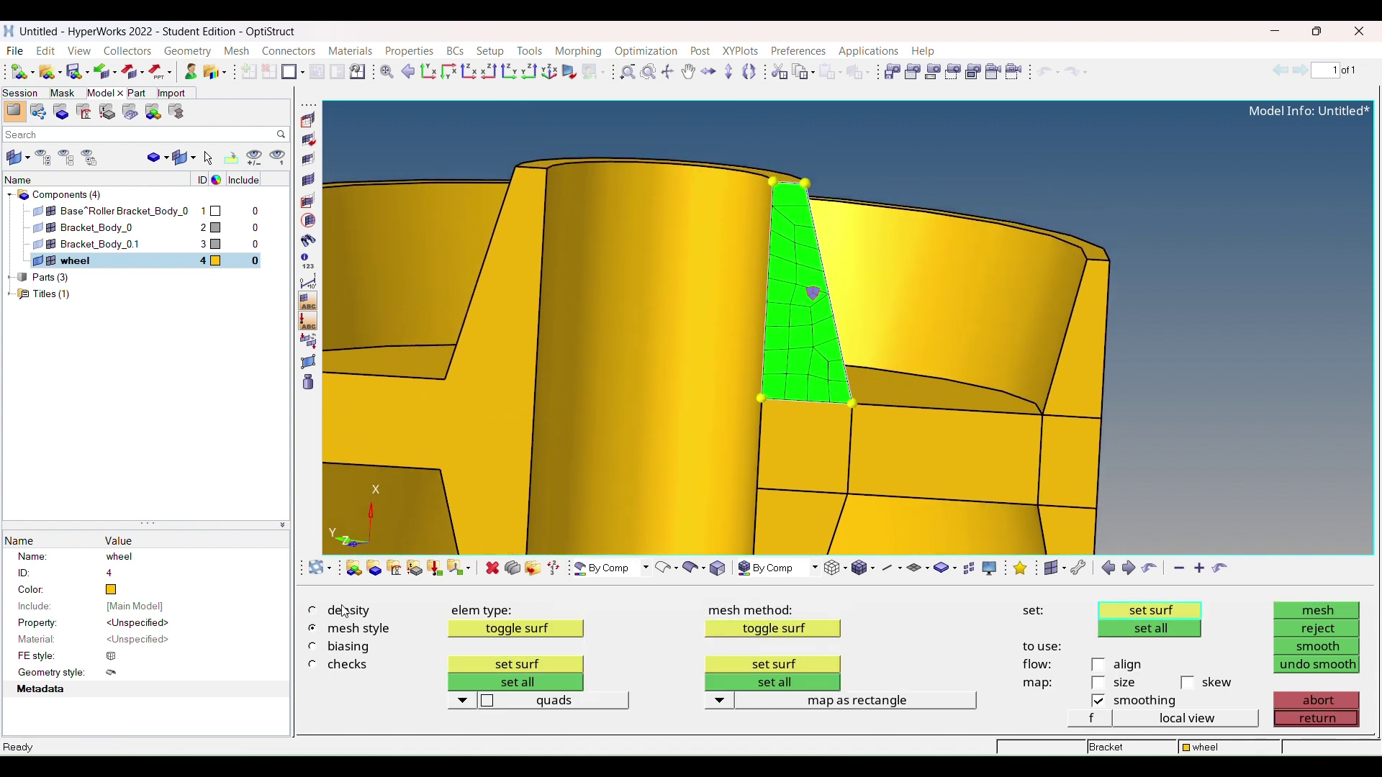
click(789, 184)
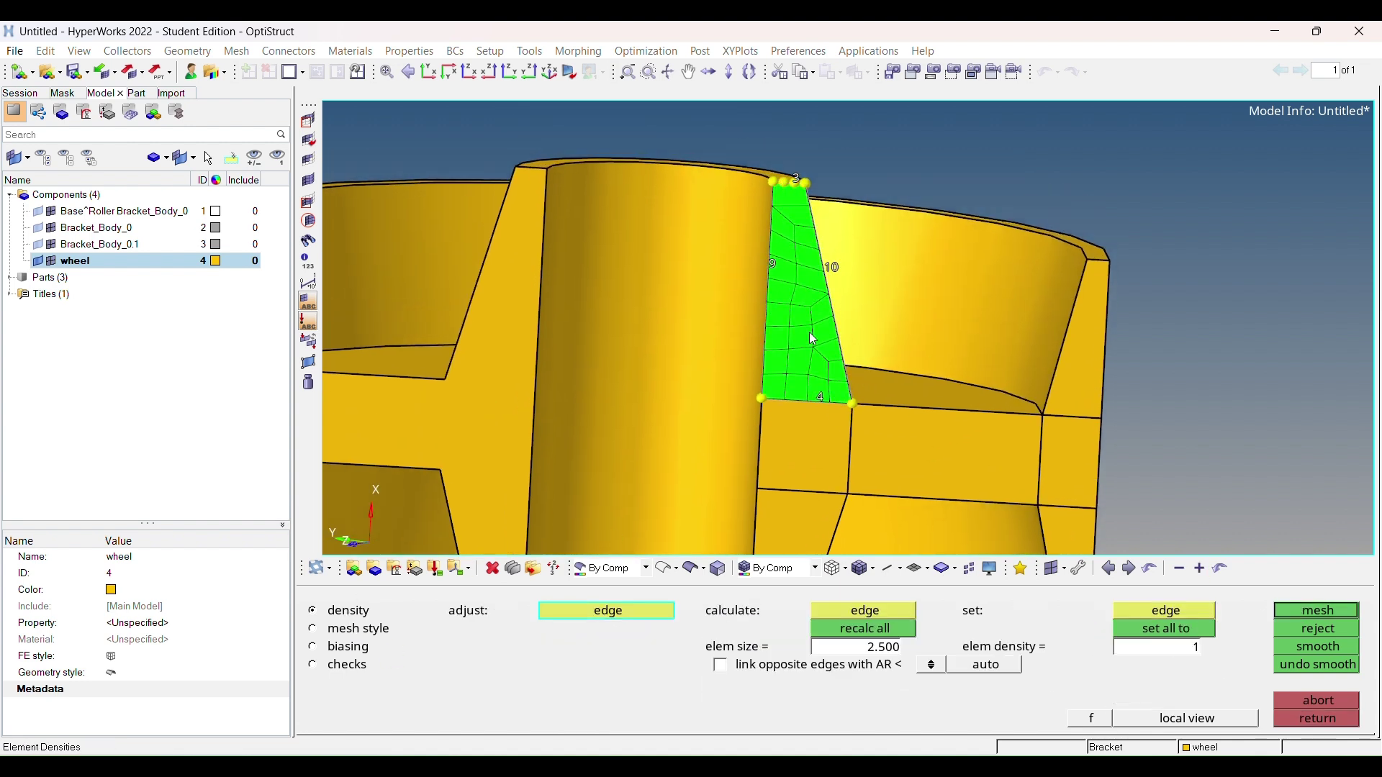
ctrl+right_drag(837, 284, 813, 322)
click(1316, 719)
Step: Mesh the hub's middle and lower section faces and the web face with structured quads, adjusting the edge densities
click(813, 331)
middle_click(846, 372)
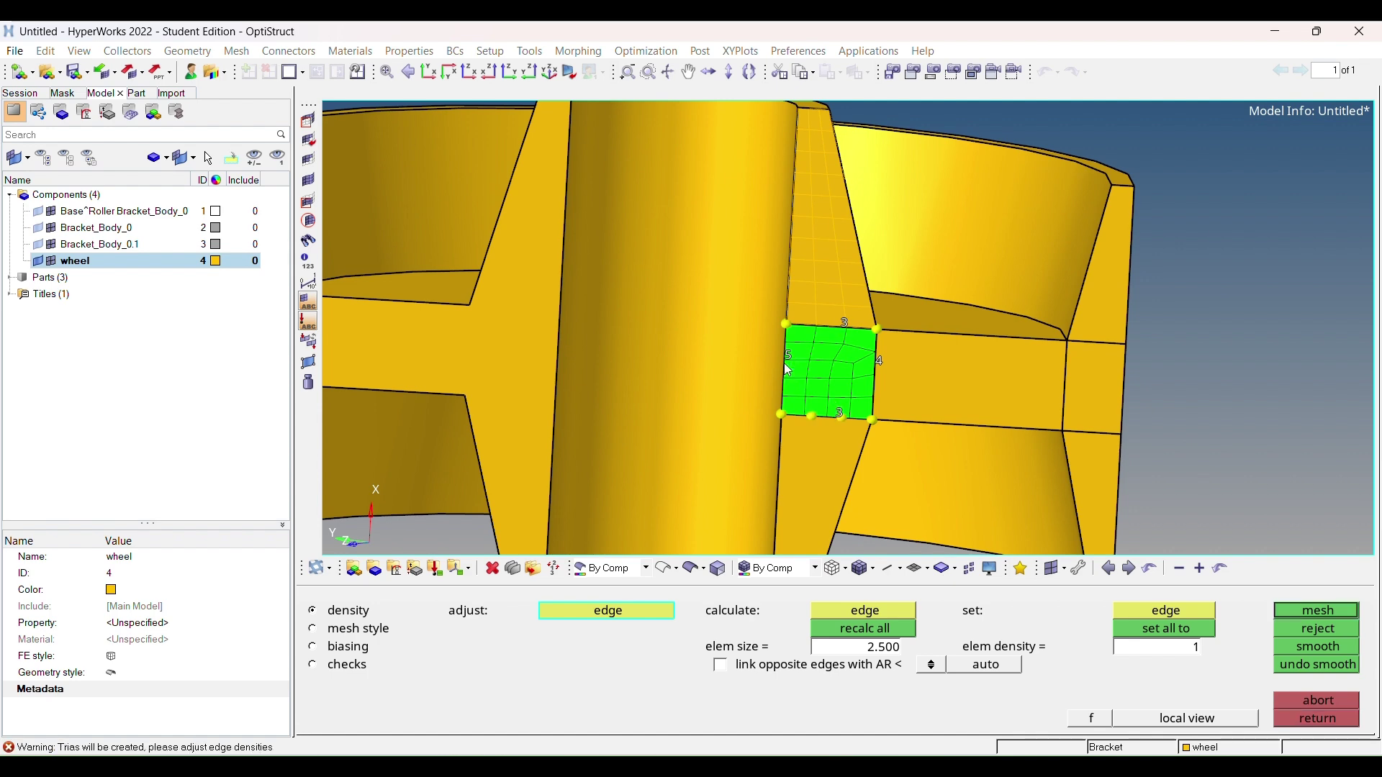
ctrl+right_drag(1062, 489, 1063, 411)
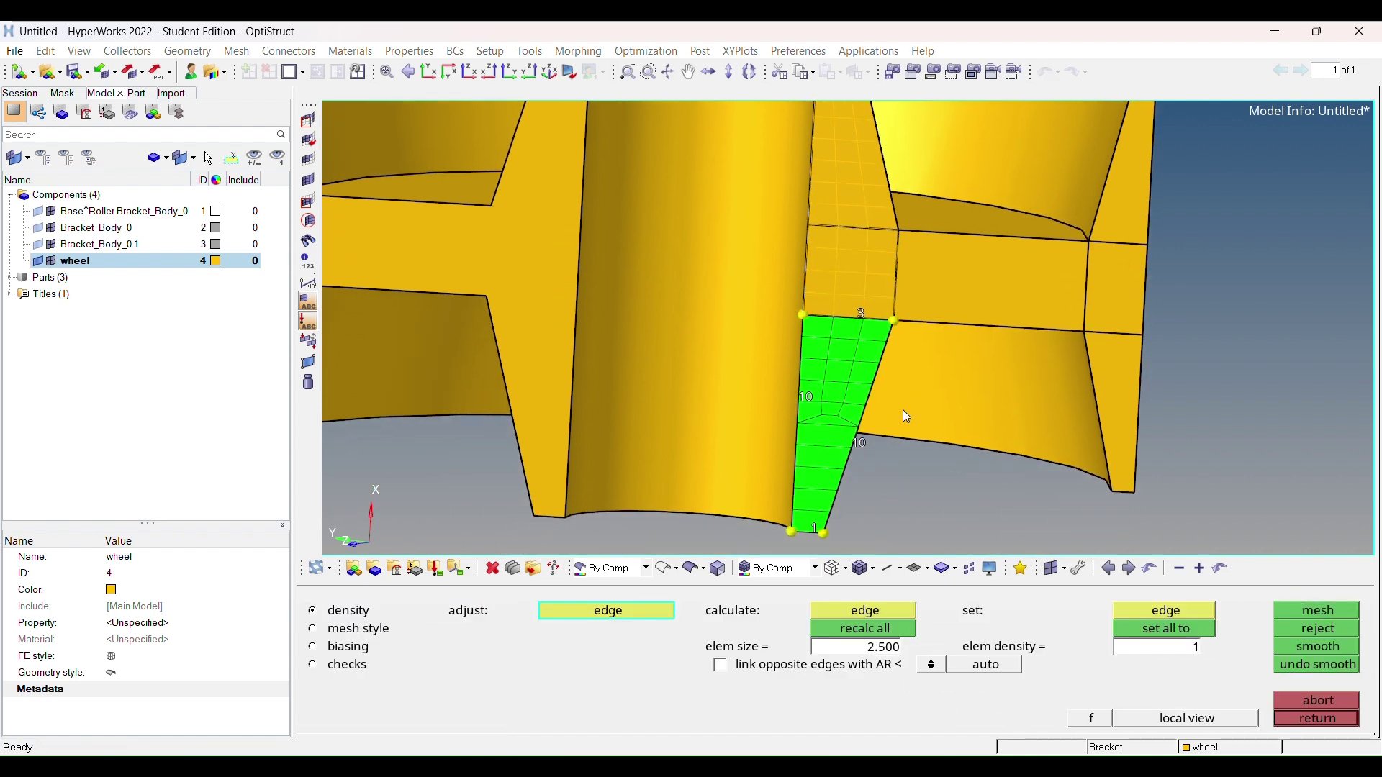
ctrl+right_drag(957, 429, 990, 494)
click(314, 664)
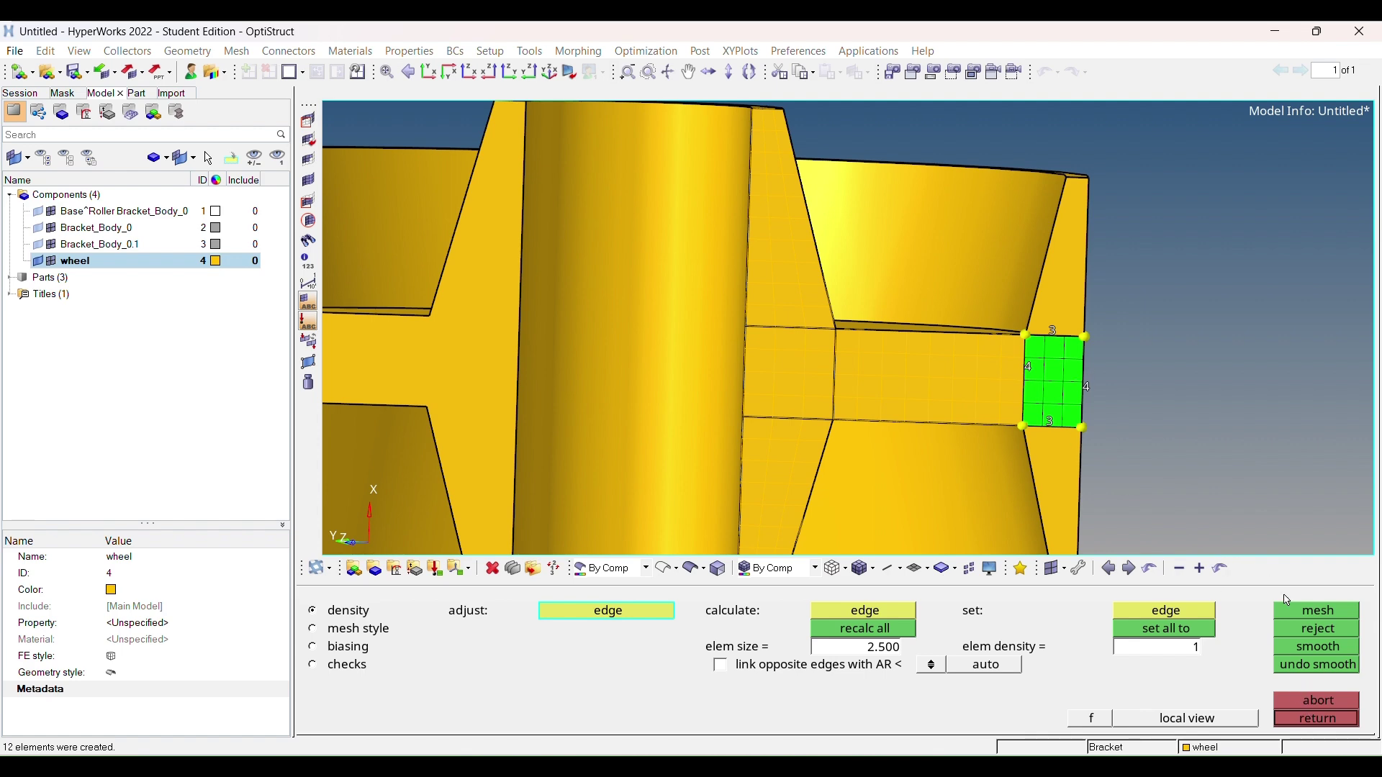
Step: Mesh the rim's upper and lower section faces with structured quads and check the lower face's skew and aspect ratio
click(1314, 720)
click(1082, 180)
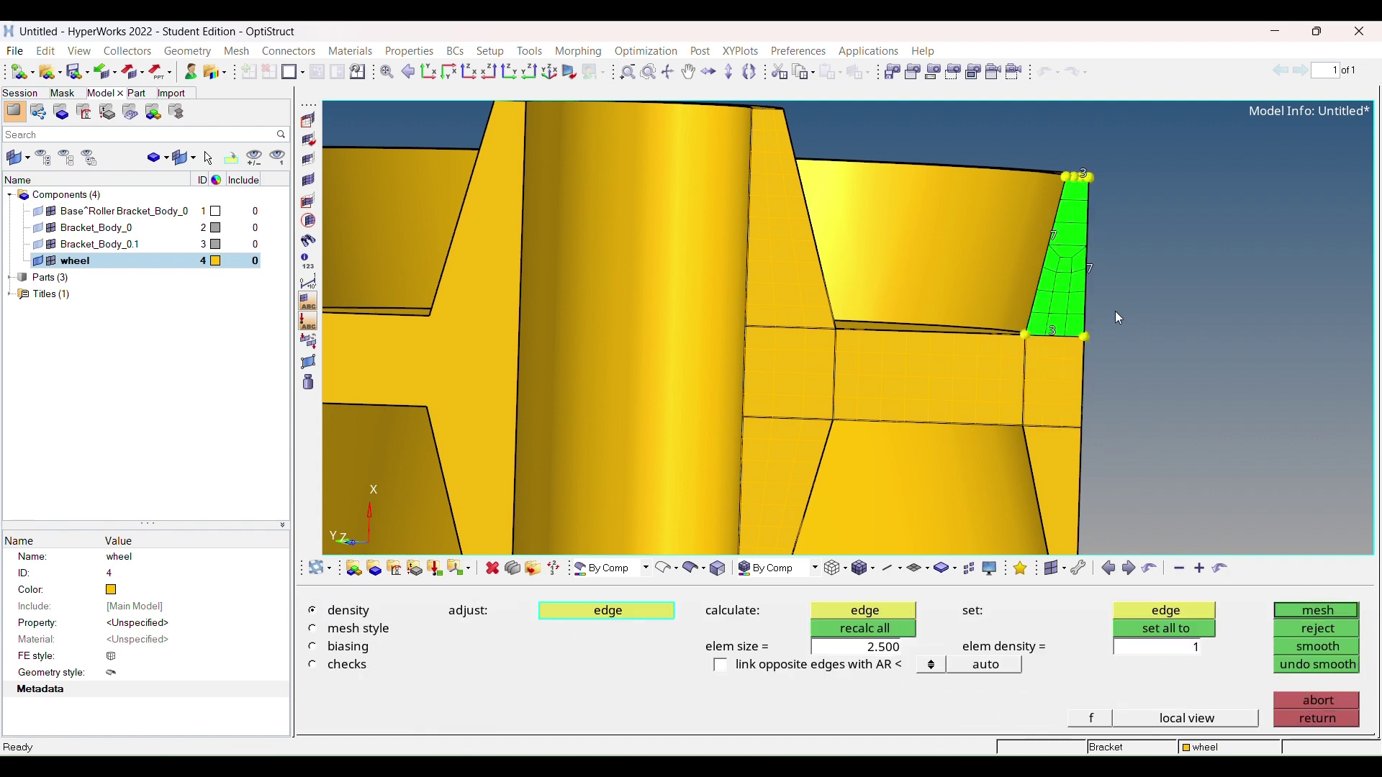
middle_click(1048, 438)
click(1051, 461)
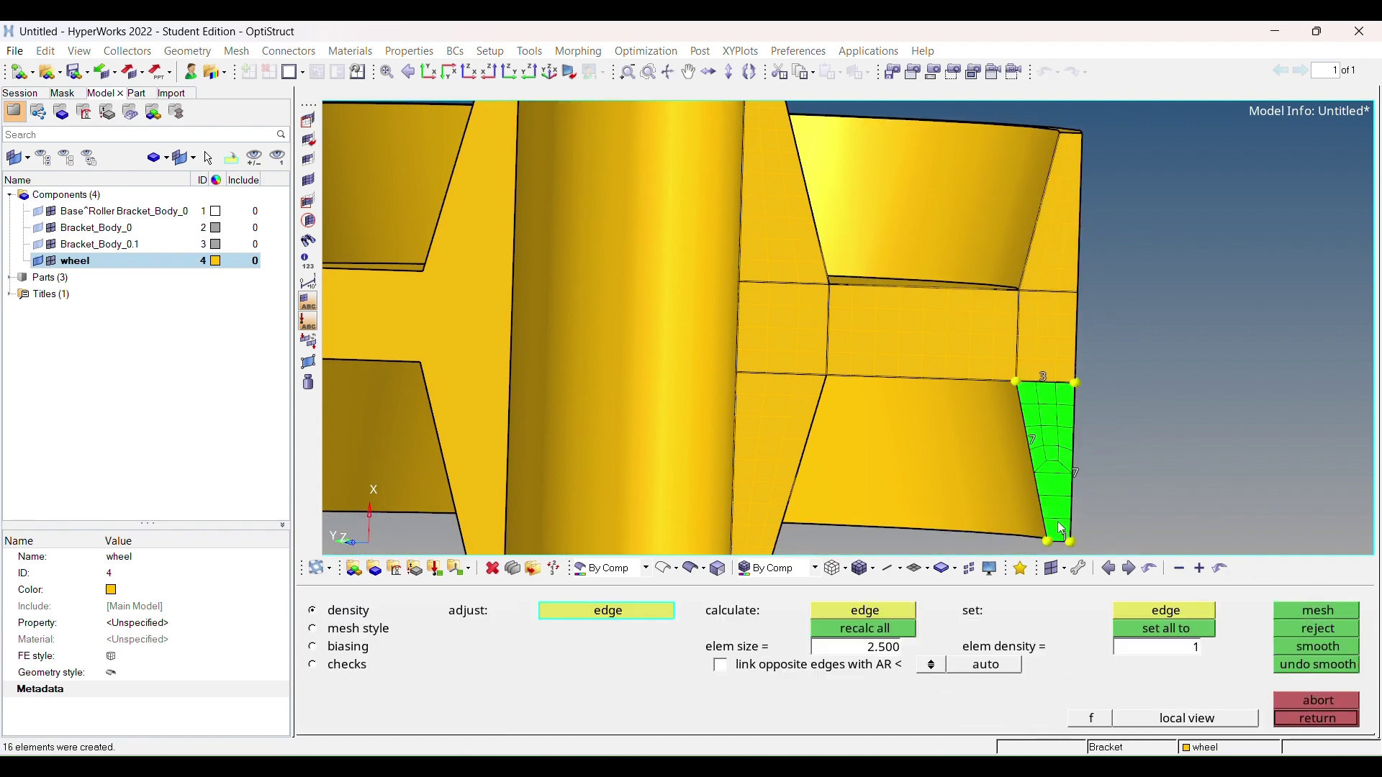
ctrl+drag(972, 403, 926, 351)
click(333, 664)
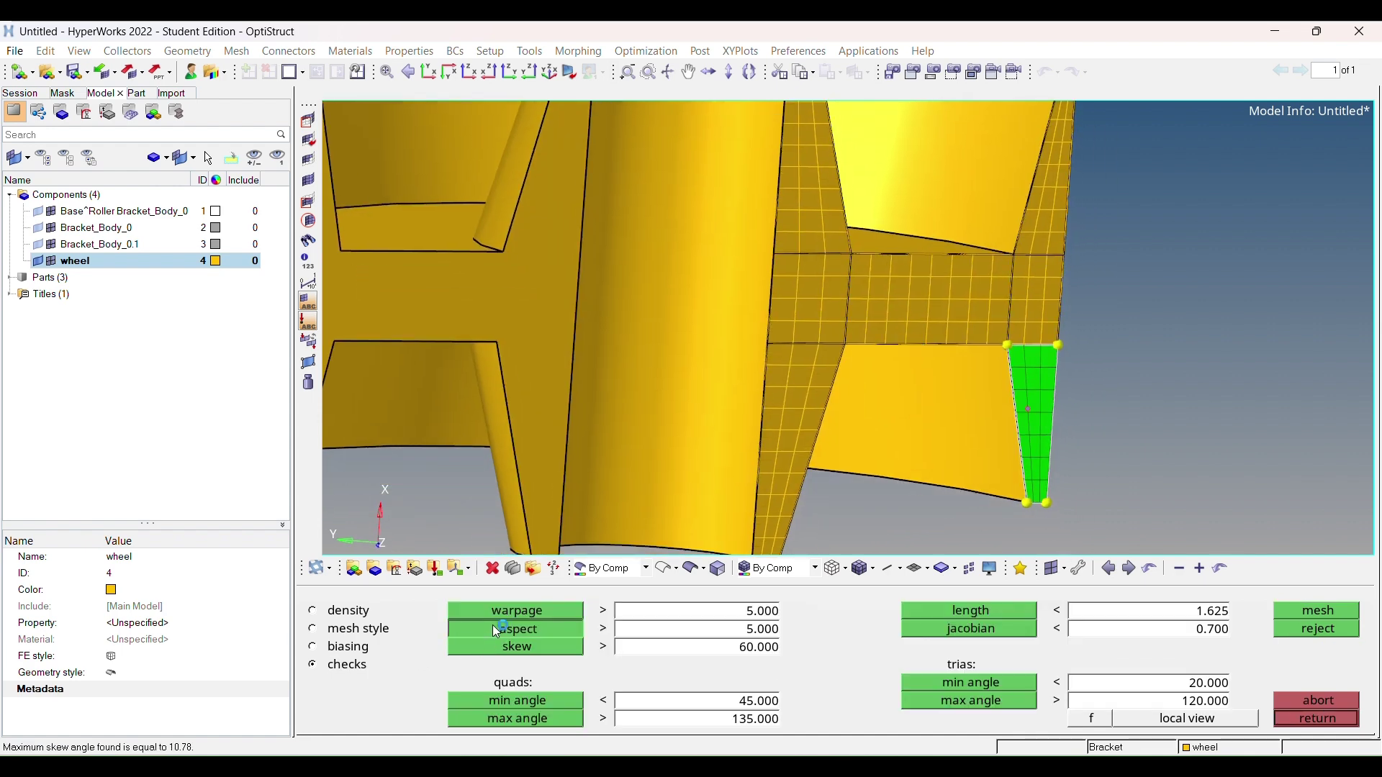
click(1301, 718)
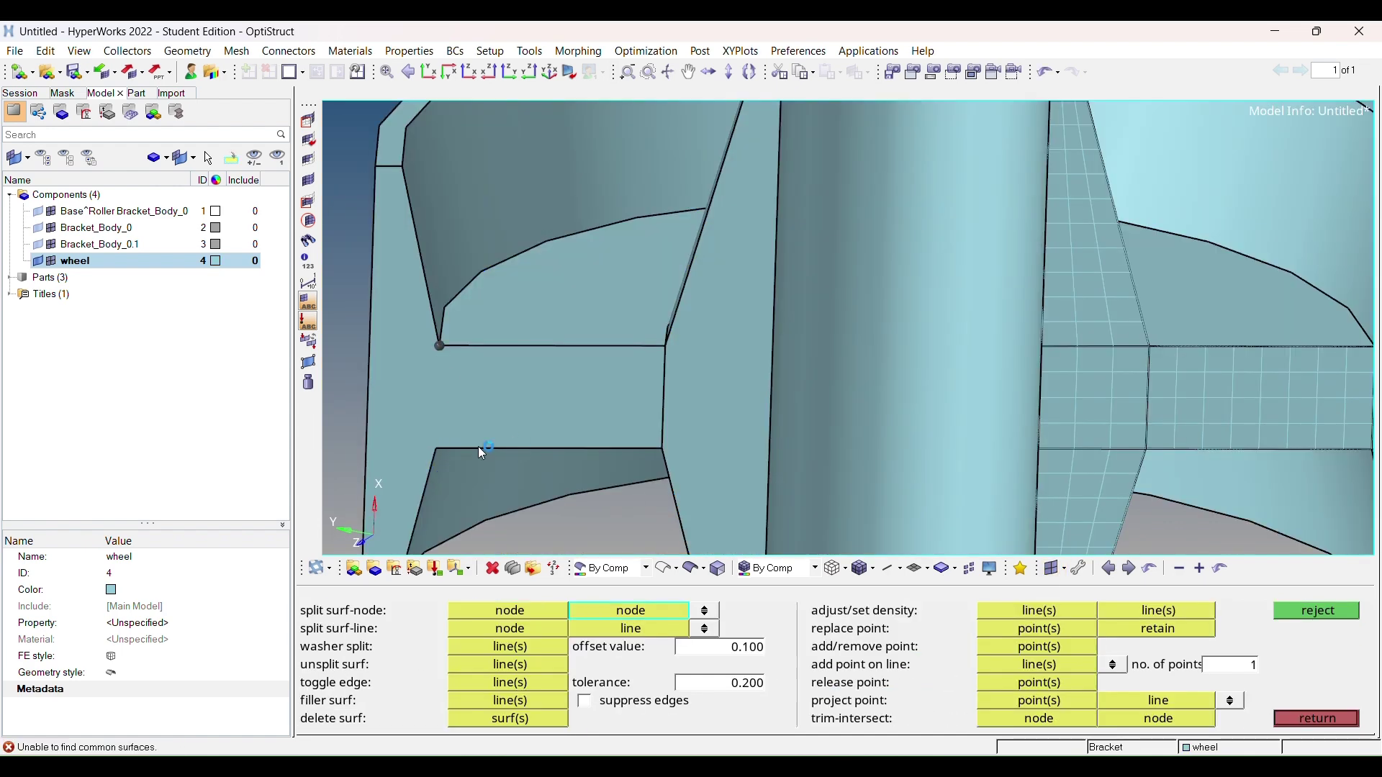
key(f)
ctrl+drag(439, 447, 1152, 504)
click(1316, 718)
click(1296, 668)
click(461, 619)
ctrl+drag(727, 359, 575, 557)
click(497, 680)
scroll(936, 346, up, 2)
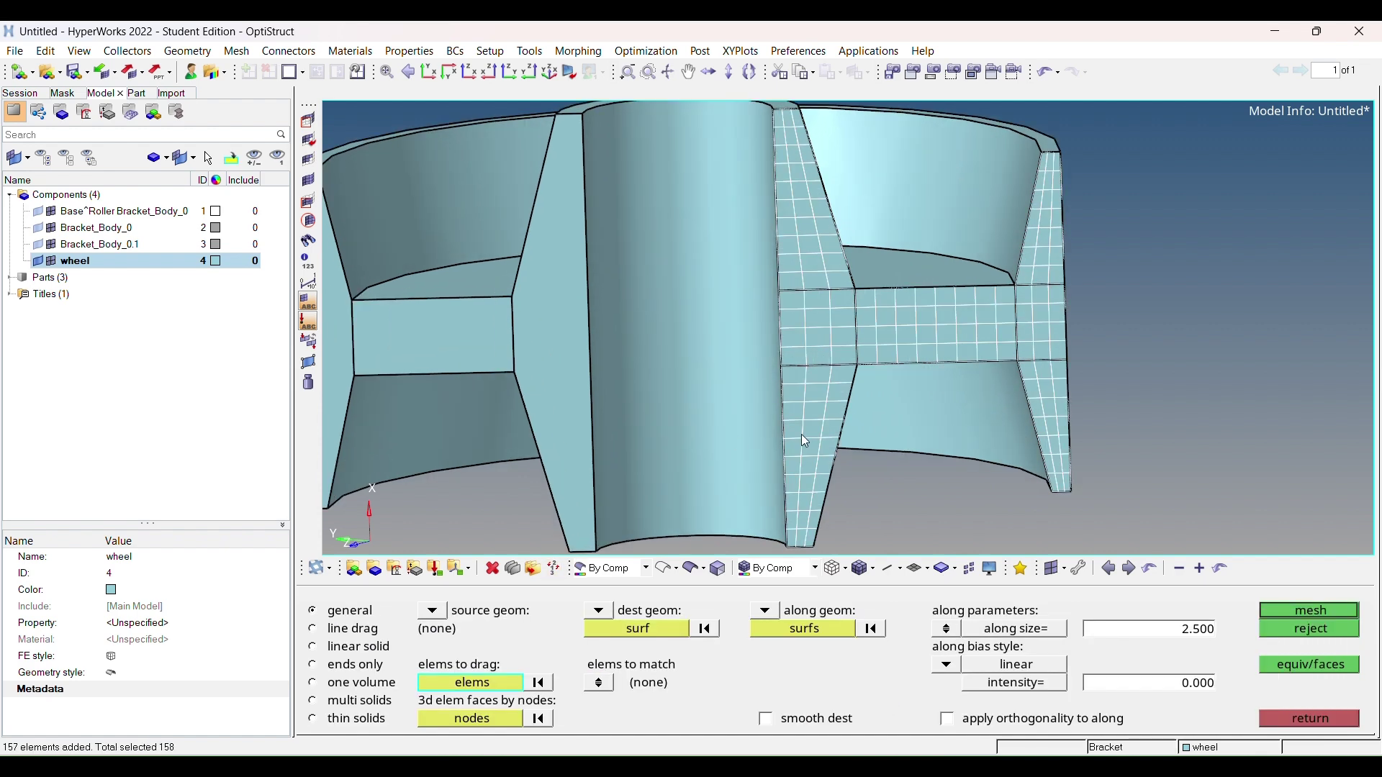
scroll(745, 343, down, 3)
mouse_move(746, 343)
ctrl+mouse_down()
mouse_move(787, 269)
mouse_move(709, 304)
mouse_move(693, 327)
mouse_move(727, 352)
ctrl+mouse_up()
click(1300, 722)
Step: Unsplit the dividing lines on the unmeshed side of the wheel's cross-section
click(1292, 612)
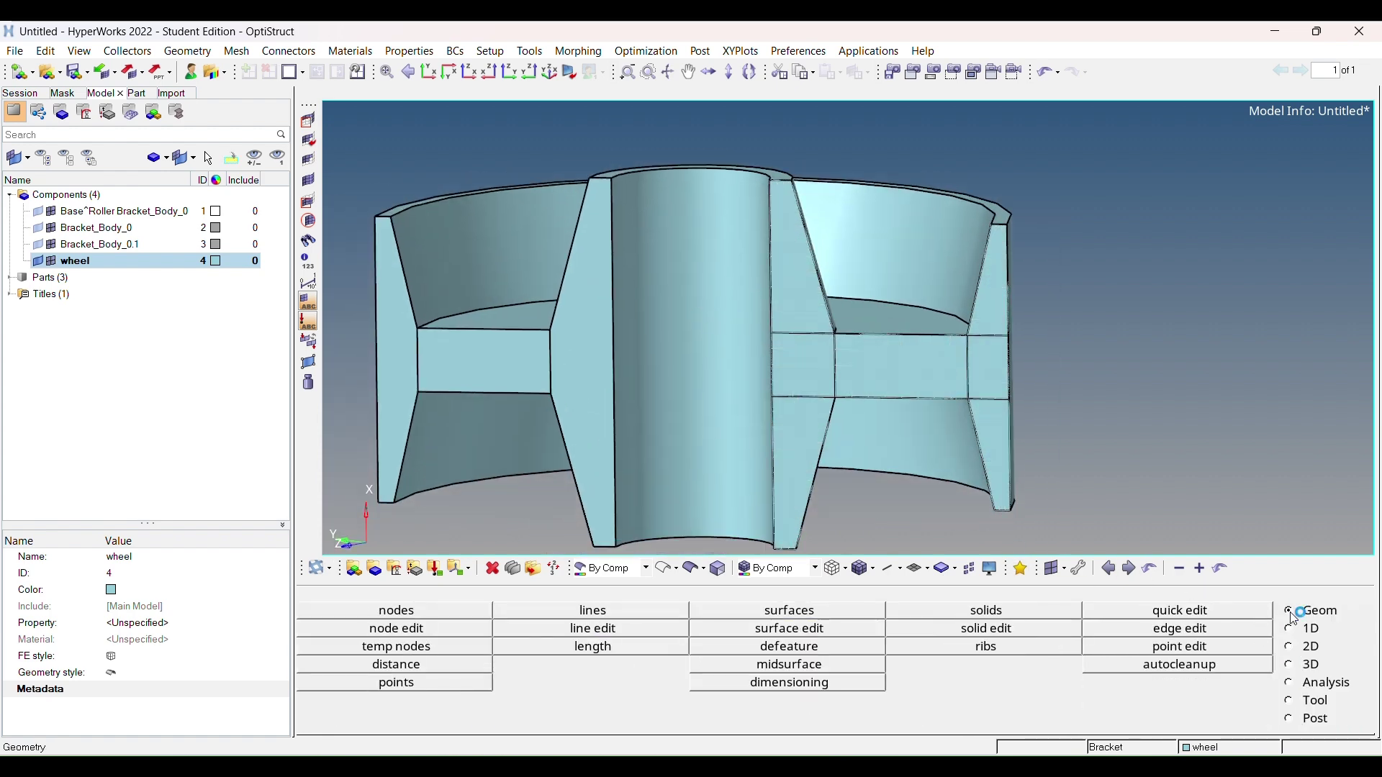
click(1115, 616)
click(486, 665)
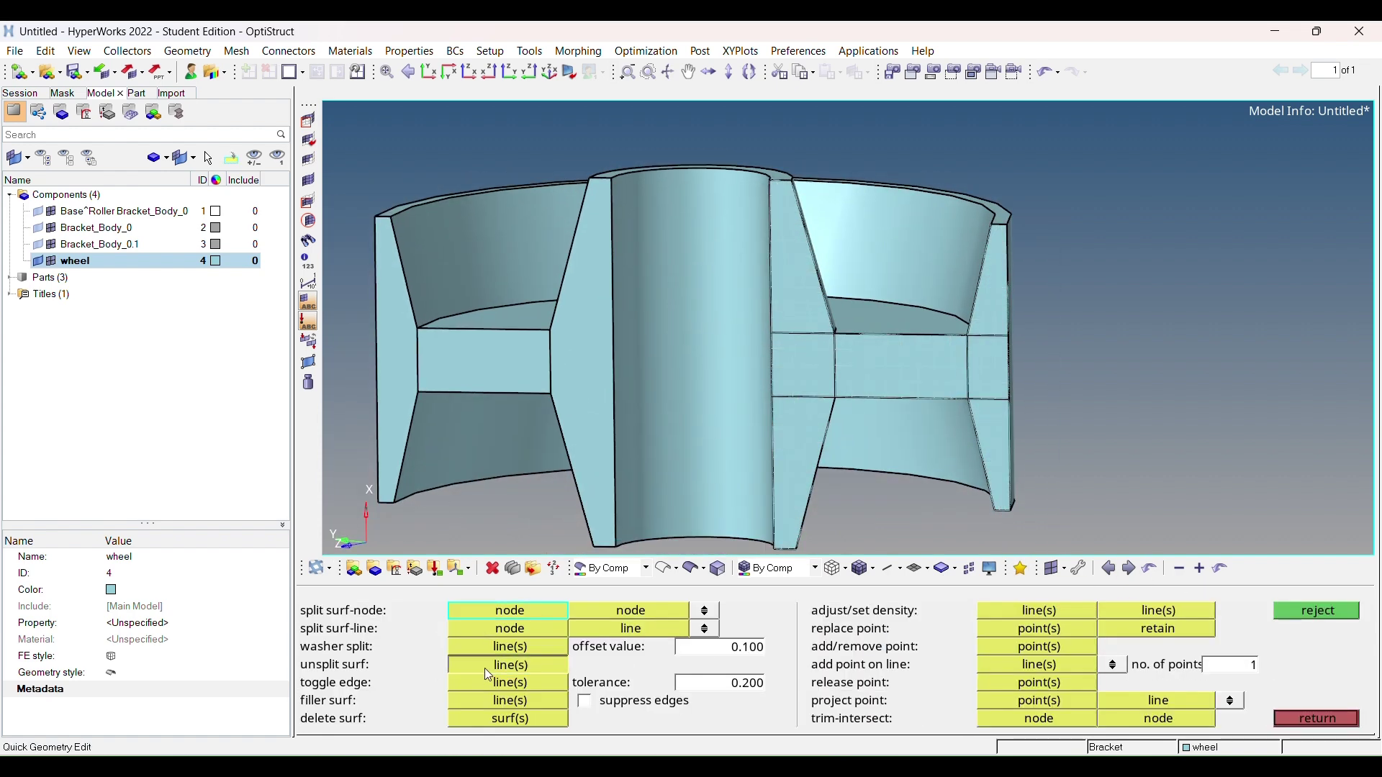
click(1307, 720)
Step: Solid-map the section's quad elements onto the unmeshed section face along the wheel's curved edge lines, using an along size of 2.5
click(392, 611)
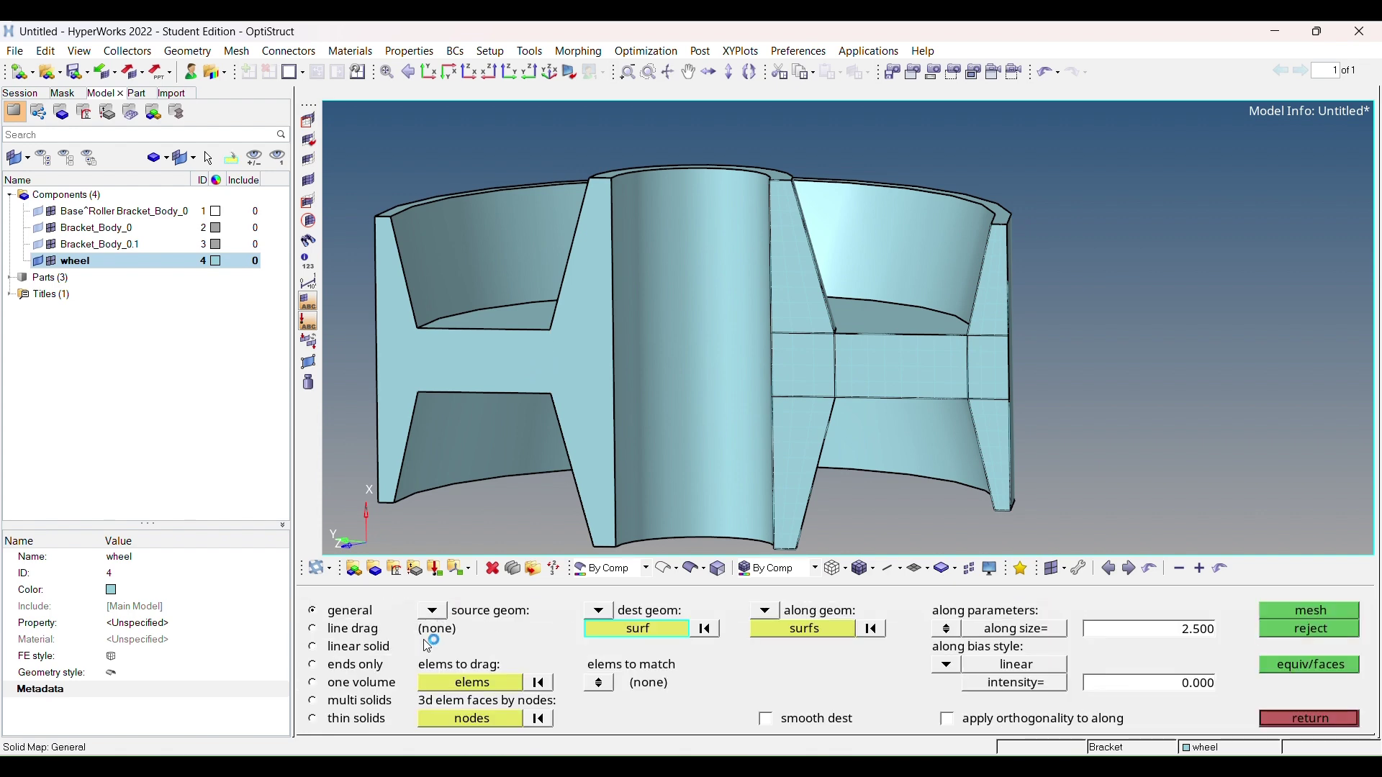
click(834, 435)
ctrl+right_drag(833, 435, 832, 412)
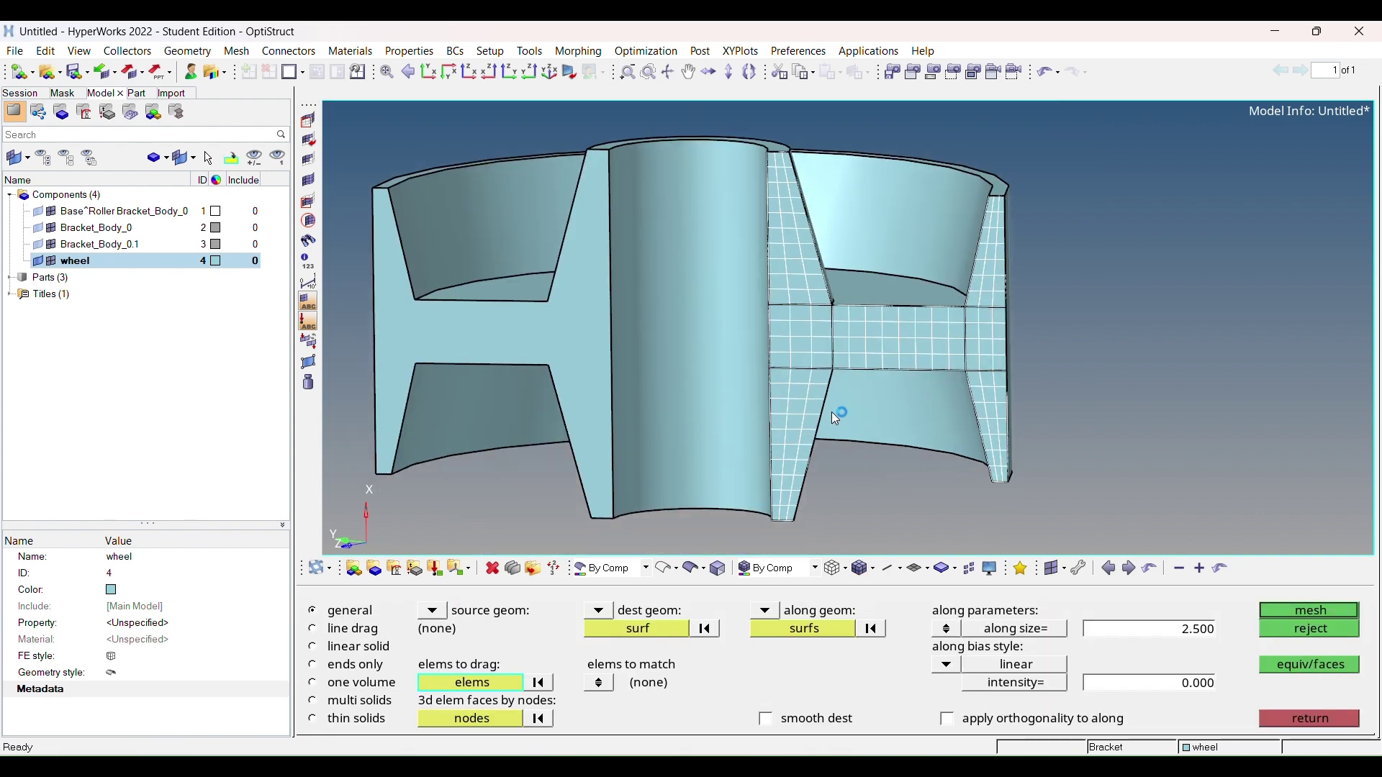
middle_click(723, 513)
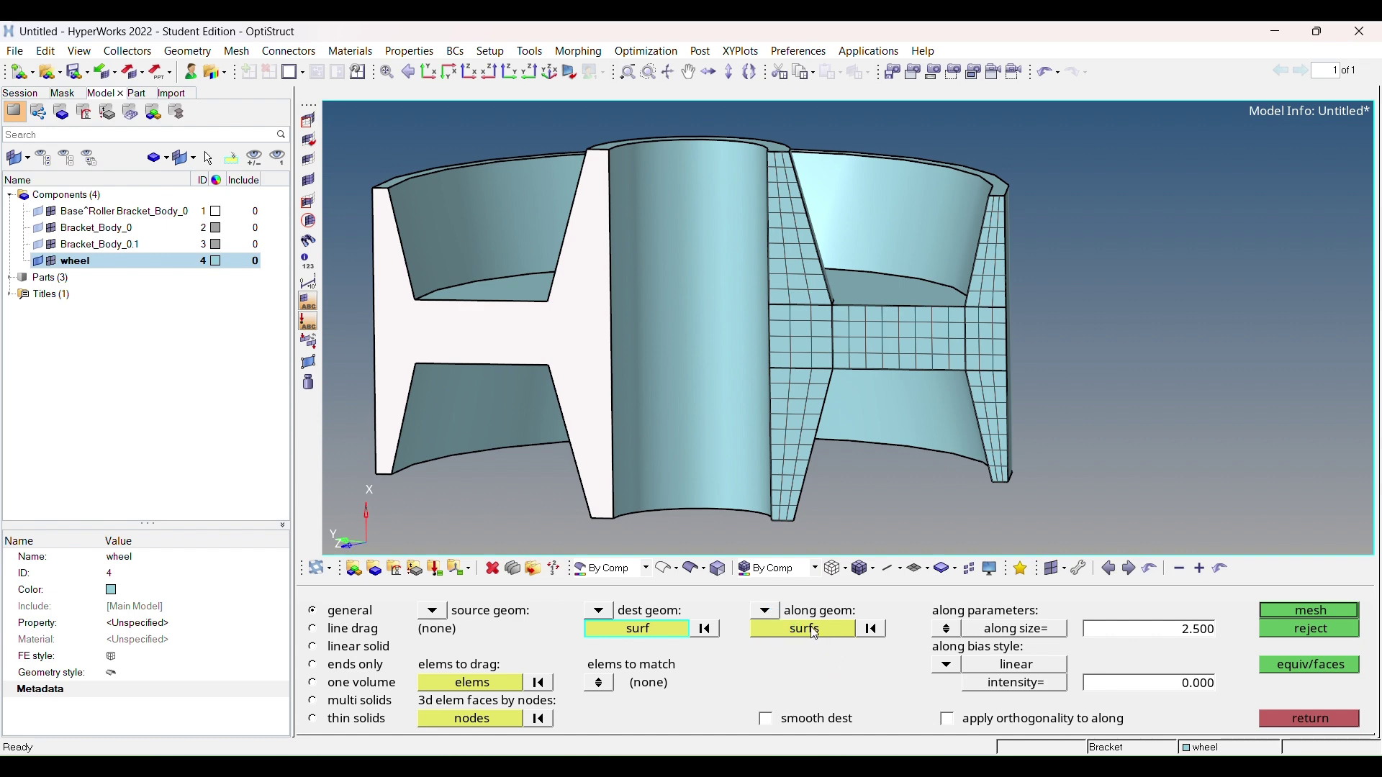
click(762, 648)
ctrl+drag(763, 373, 753, 241)
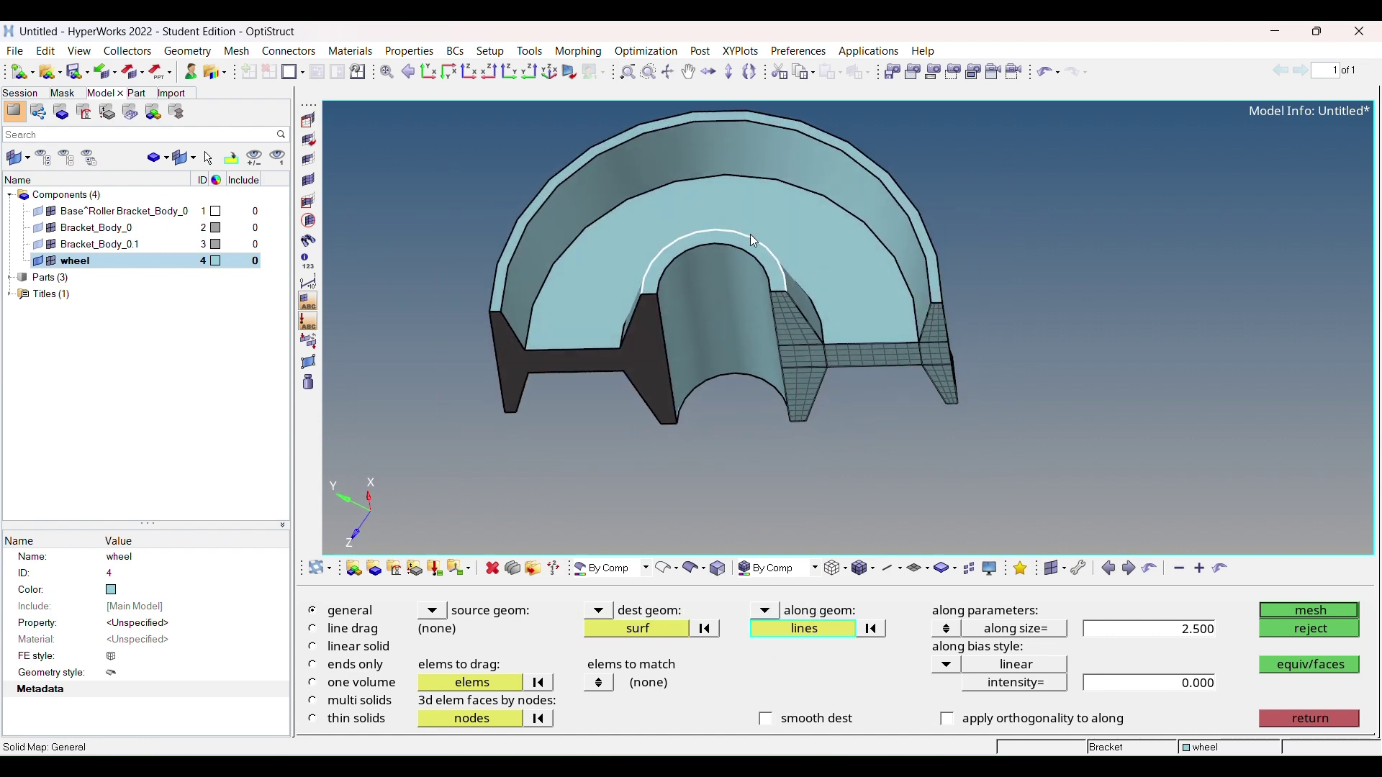
ctrl+drag(722, 130, 813, 392)
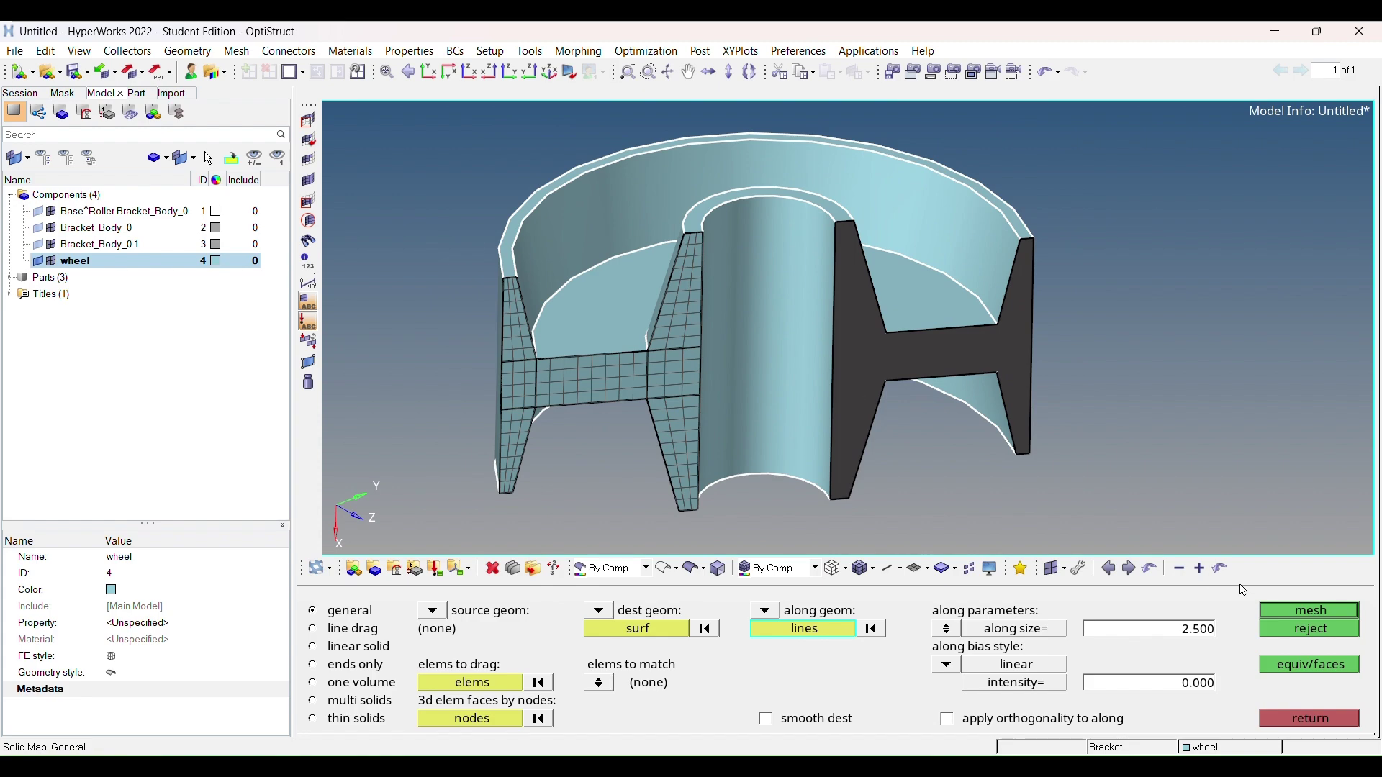
ctrl+drag(1021, 454, 775, 378)
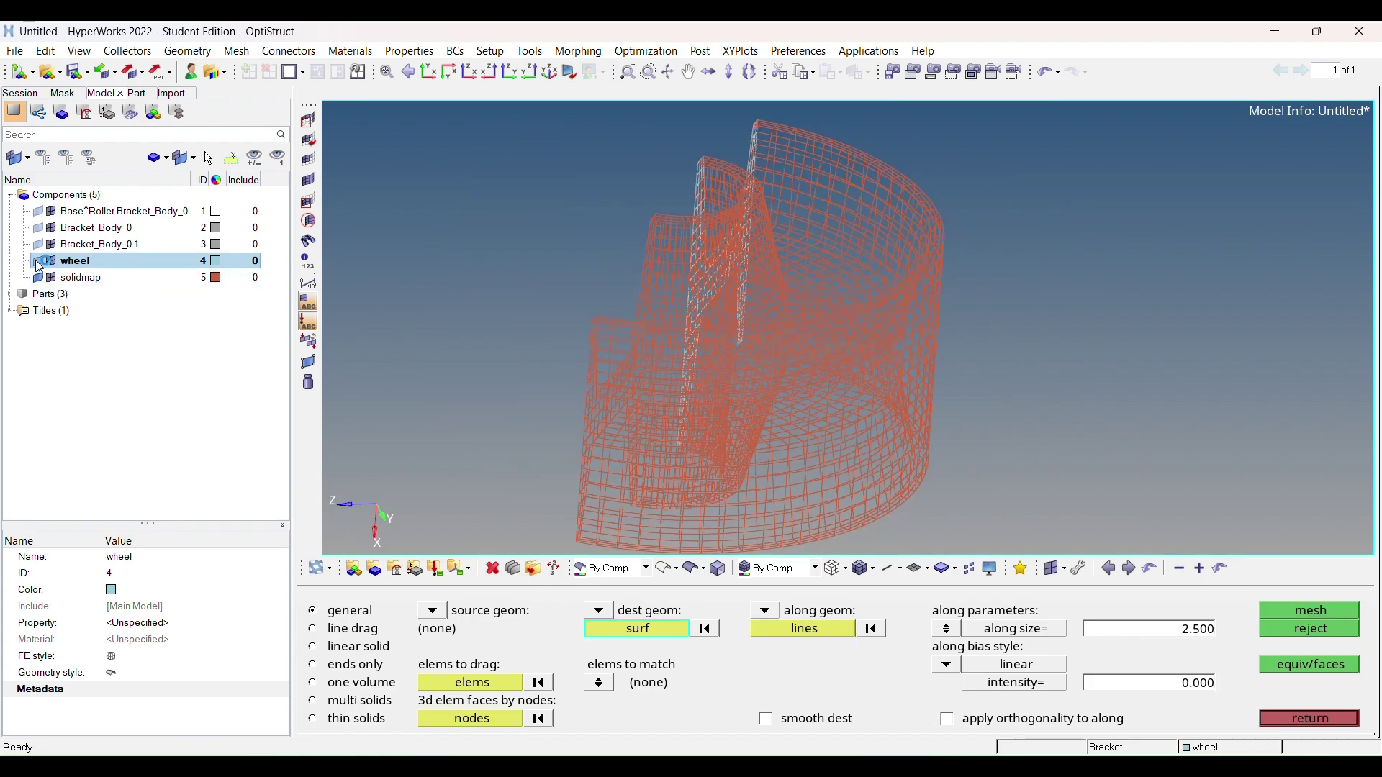
Step: Inspect the solid-mapped mesh with the wheel component hidden, and restore the masked other half of the wheel
click(44, 263)
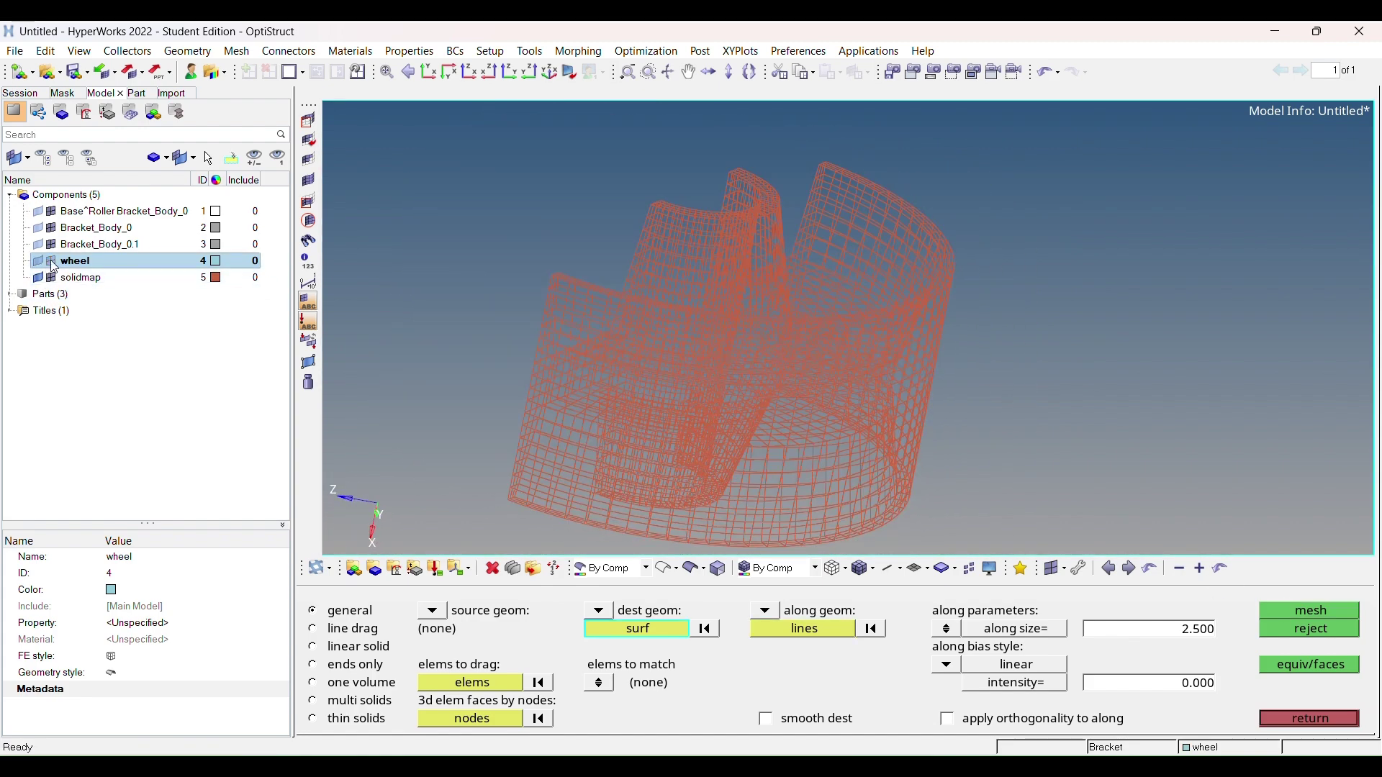
click(47, 263)
mouse_move(694, 382)
ctrl+mouse_down()
mouse_move(965, 365)
mouse_move(495, 284)
mouse_move(921, 338)
mouse_move(864, 345)
mouse_move(777, 324)
mouse_move(852, 390)
mouse_move(610, 360)
mouse_move(791, 339)
mouse_move(932, 422)
ctrl+mouse_up()
key(F5)
ctrl+drag(827, 431, 720, 403)
ctrl+drag(677, 281, 719, 331)
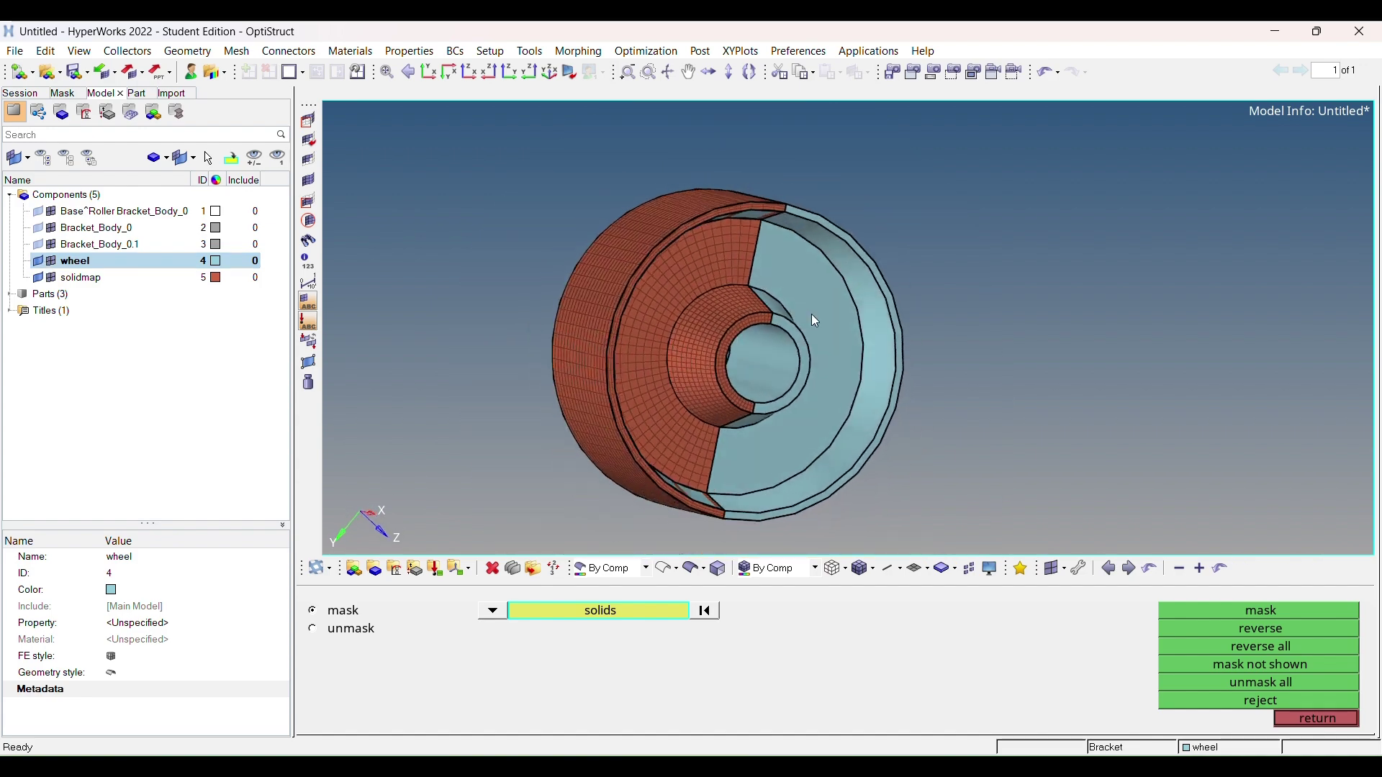
Step: Create a node at the centre of the hub's bore edge
click(468, 569)
click(464, 611)
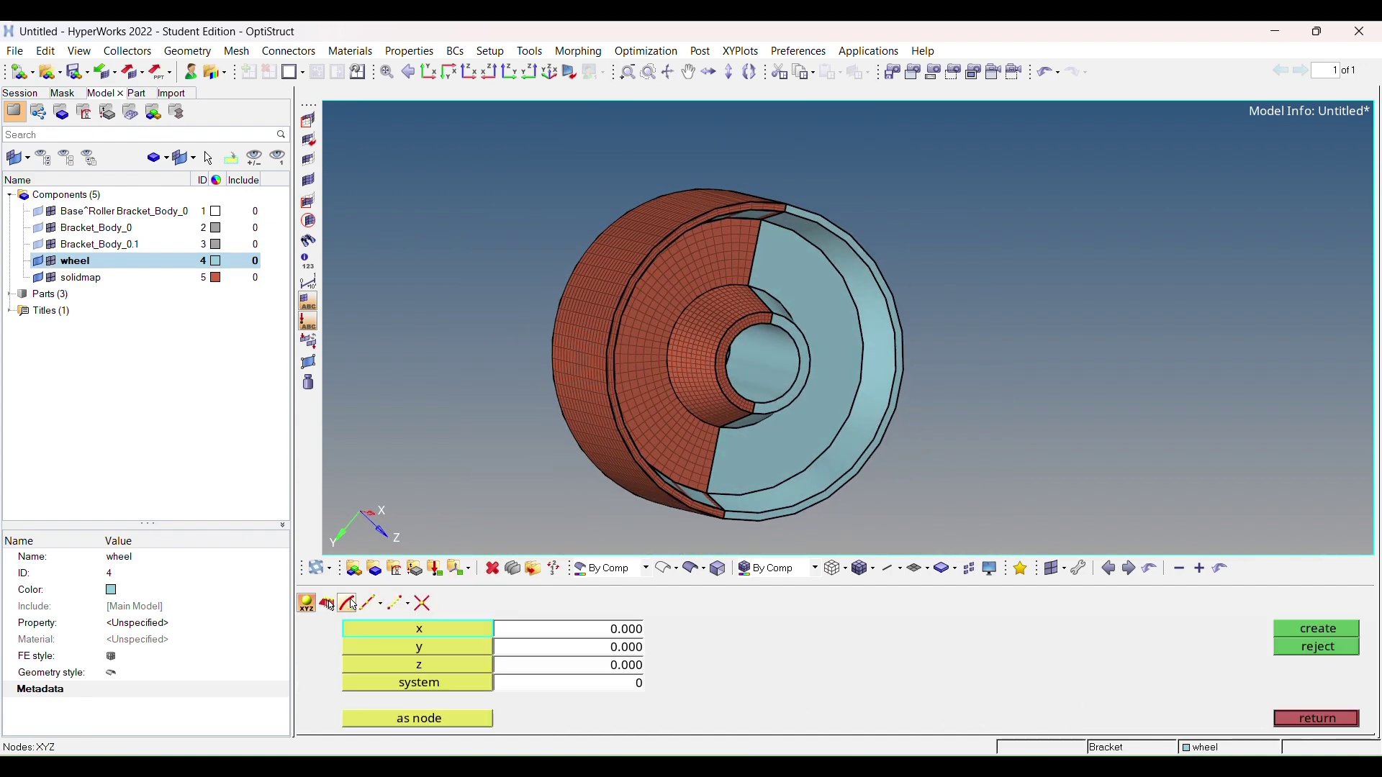
click(328, 604)
scroll(624, 361, up, 5)
scroll(871, 331, down, 5)
ctrl+drag(871, 331, 799, 497)
key(Escape)
Step: Select the half wheel's elements for Reflect and duplicate them into the current component
click(1289, 701)
click(789, 665)
scroll(1031, 522, up, 2)
click(342, 610)
click(400, 652)
click(439, 641)
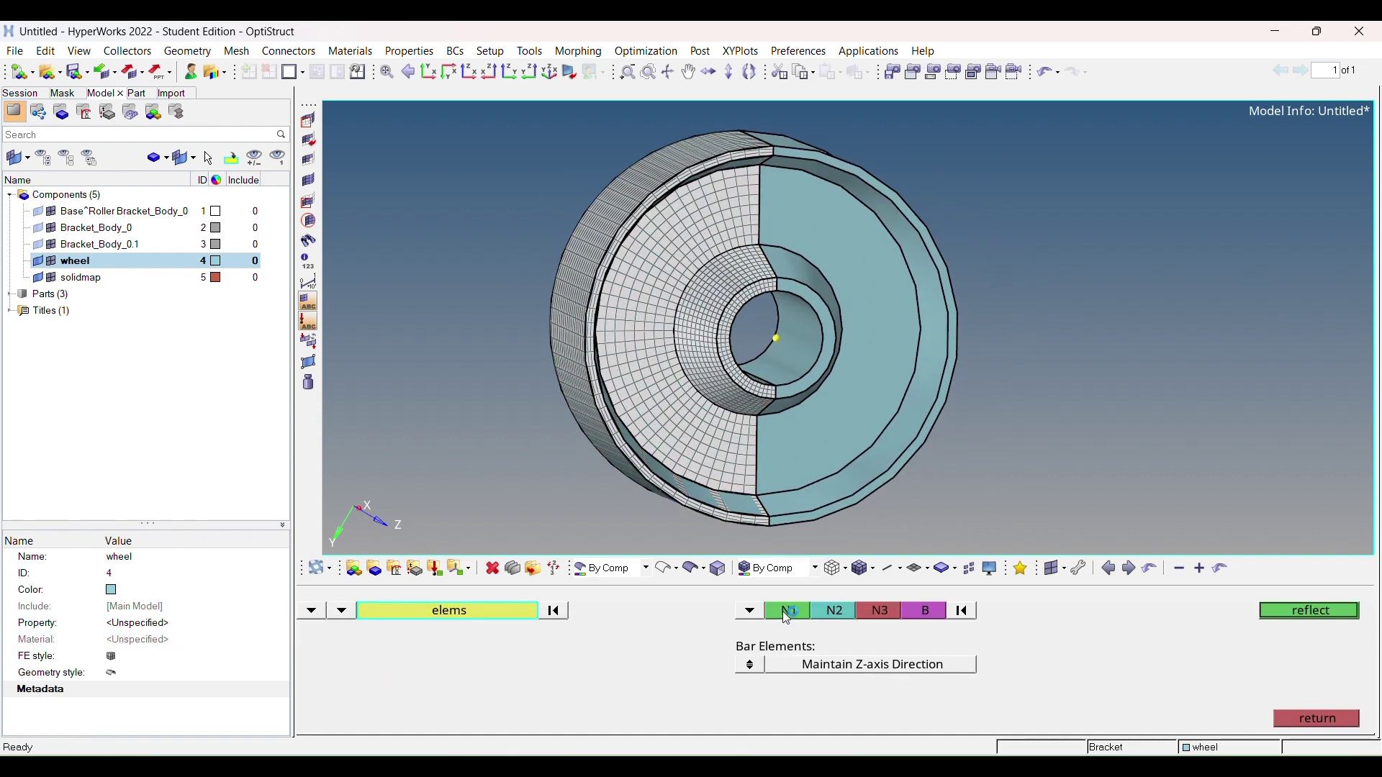
Step: Reflect the elements across a plane defined by three nodes on the wheel's cut plane, with the bore-centre node as base
scroll(766, 172, up, 4)
click(778, 173)
scroll(885, 408, down, 4)
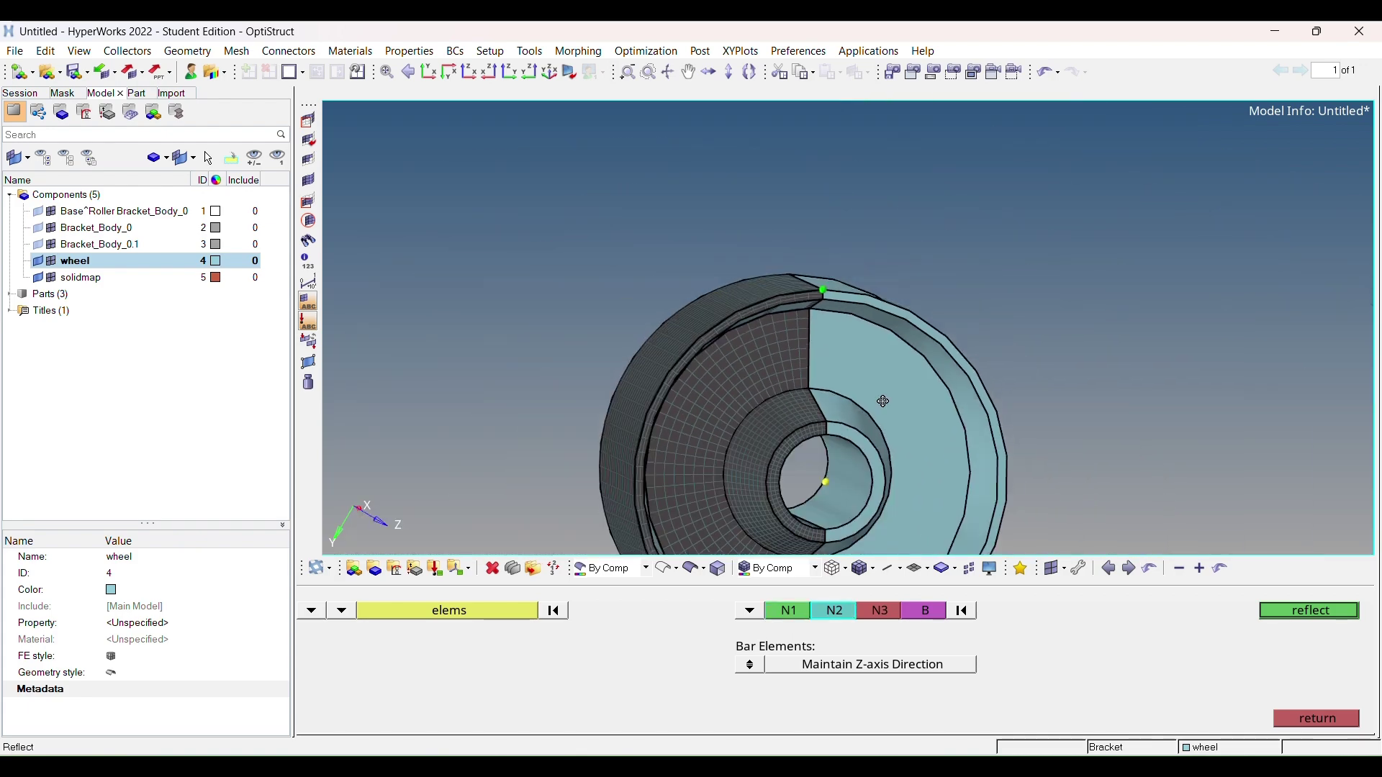
scroll(784, 351, up, 5)
click(782, 325)
scroll(853, 344, down, 3)
scroll(853, 392, up, 2)
scroll(779, 323, up, 4)
click(779, 317)
scroll(779, 317, down, 4)
scroll(827, 263, up, 3)
click(828, 263)
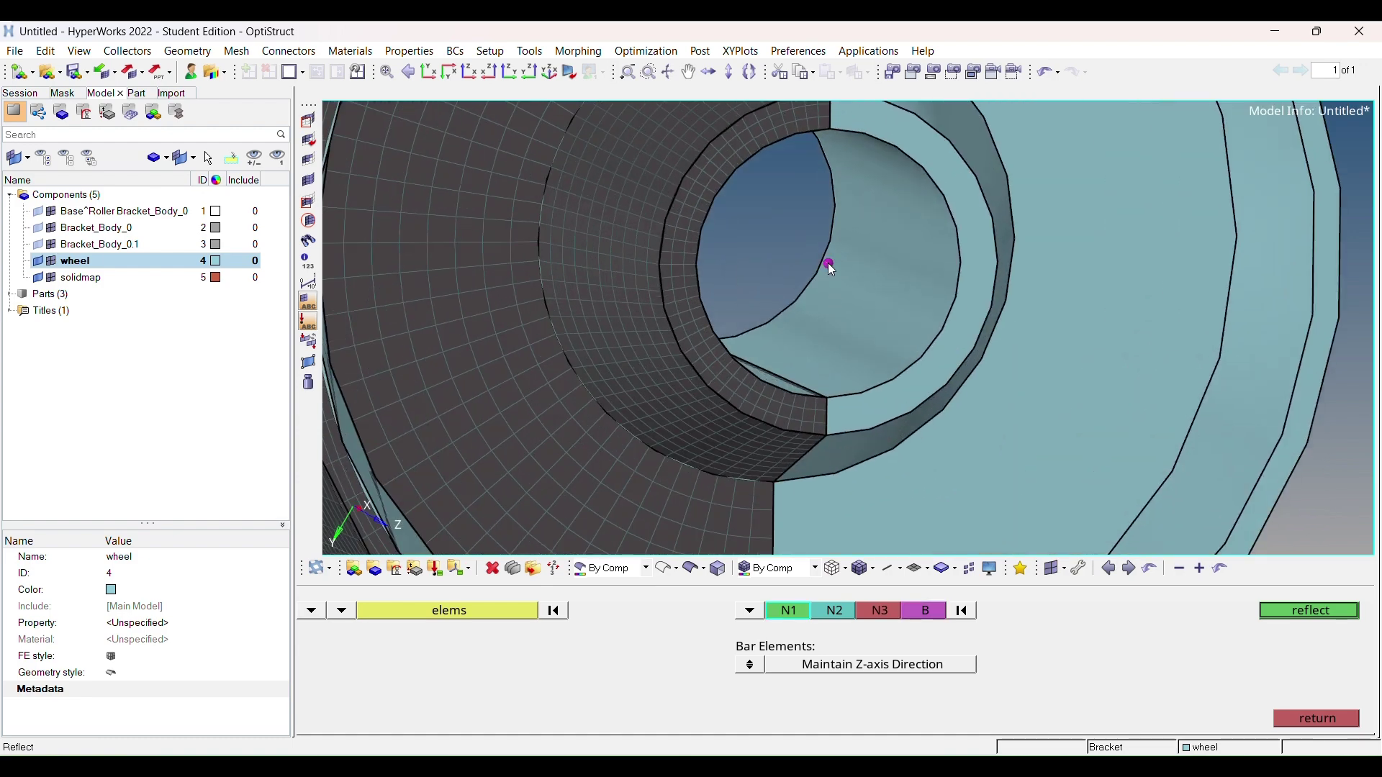
scroll(829, 264, down, 4)
ctrl+drag(829, 264, 542, 309)
scroll(863, 226, up, 3)
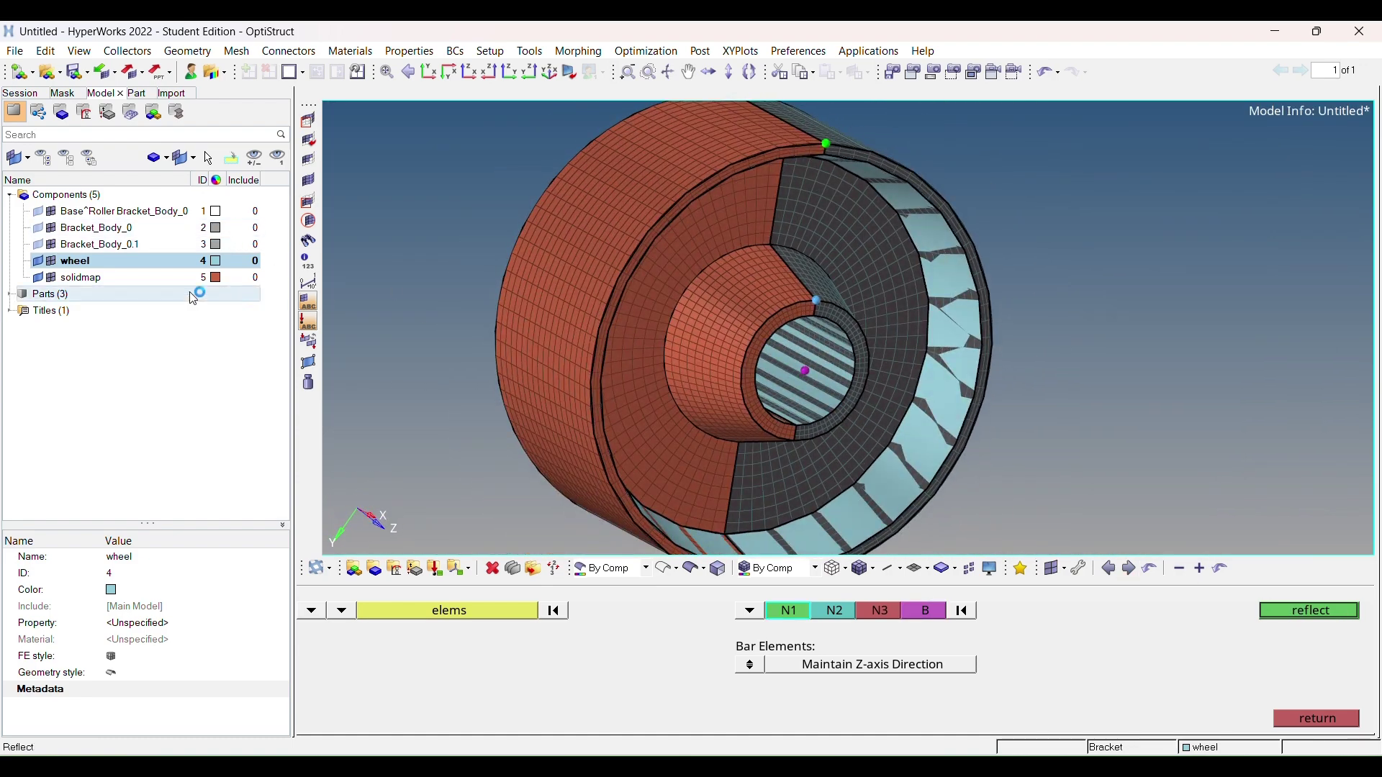
Step: Equivalence the coincident nodes between the two wheel halves with the Faces tool at a tolerance of 0.5
click(1299, 717)
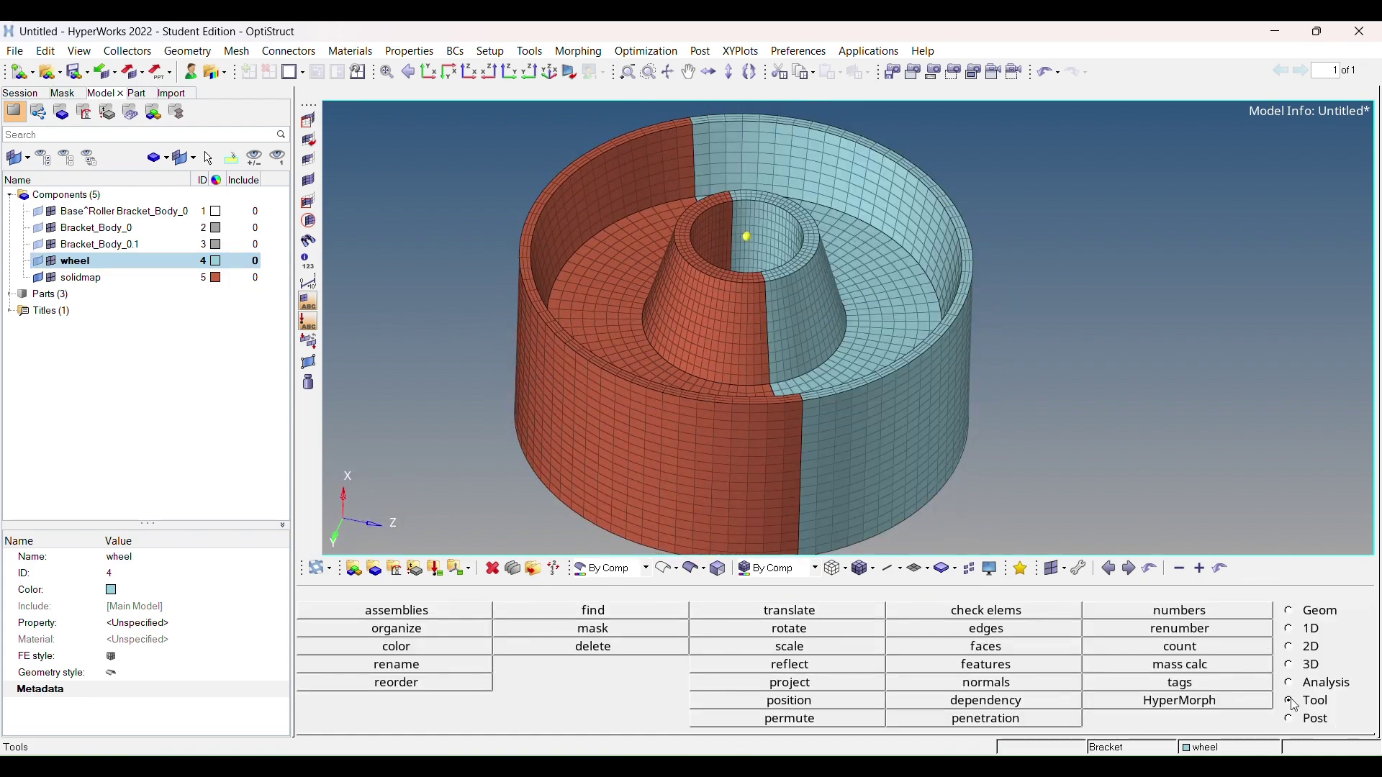
click(1036, 653)
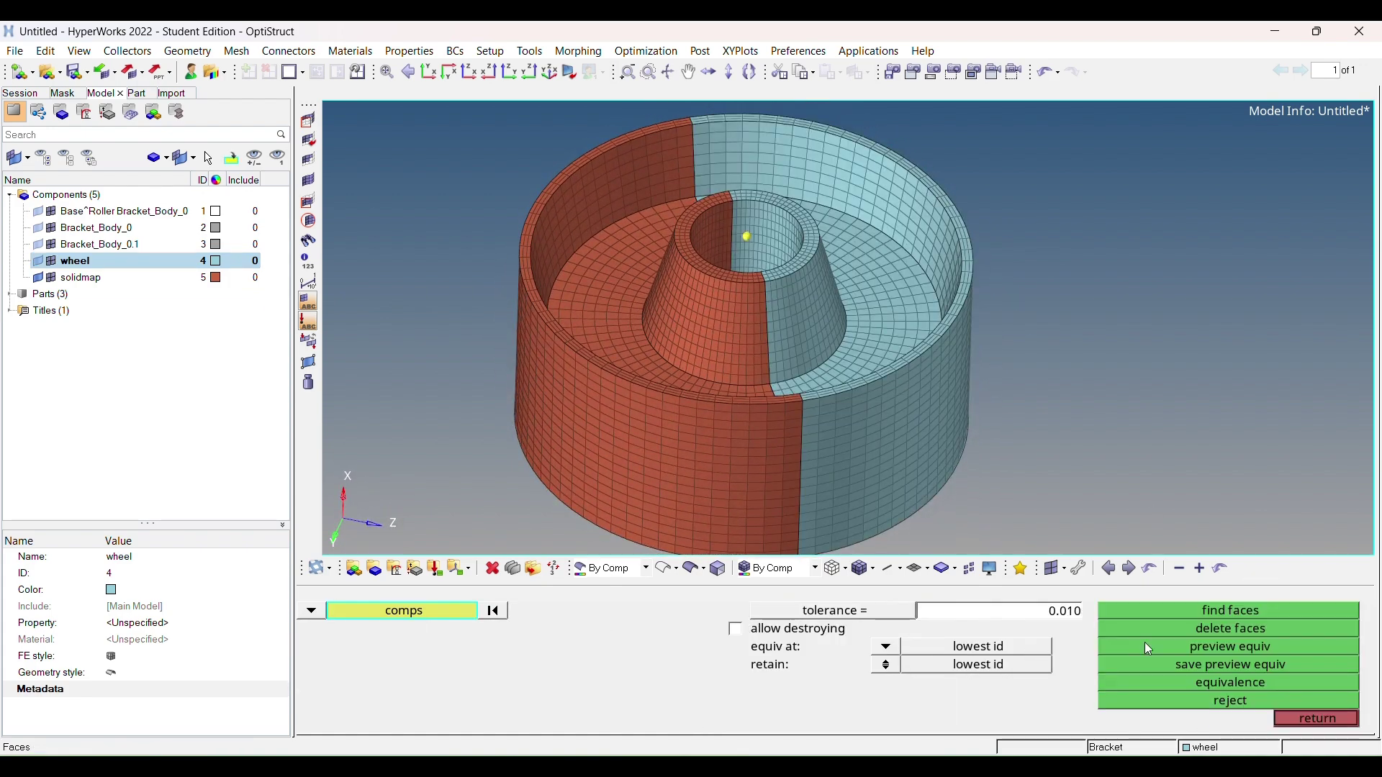
click(1231, 611)
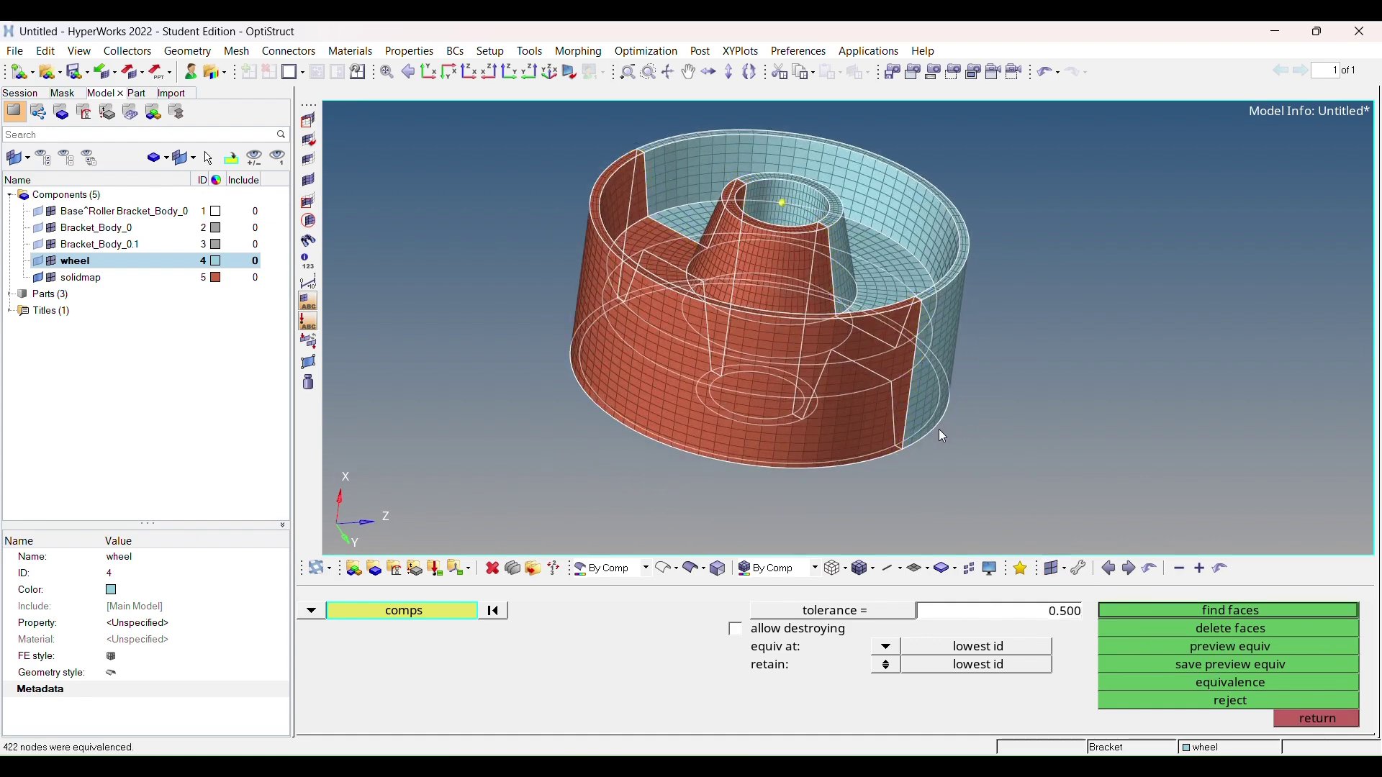
ctrl+drag(938, 429, 752, 344)
click(1292, 718)
Step: Check the 2-D elements' warpage in the complete meshed roller bracket model and inspect the assembly from several sides
scroll(877, 334, up, 5)
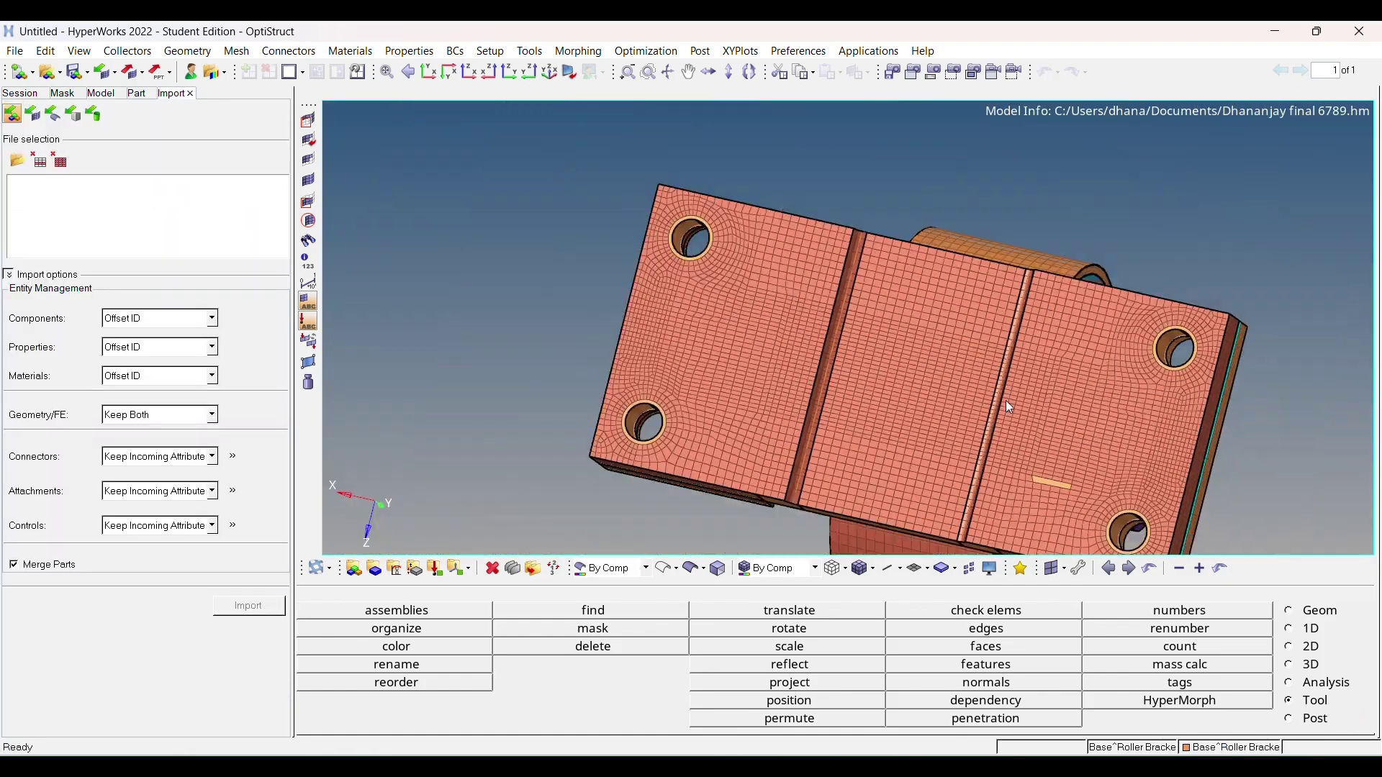
ctrl+drag(1004, 400, 749, 367)
ctrl+drag(900, 184, 720, 432)
key(F10)
click(482, 631)
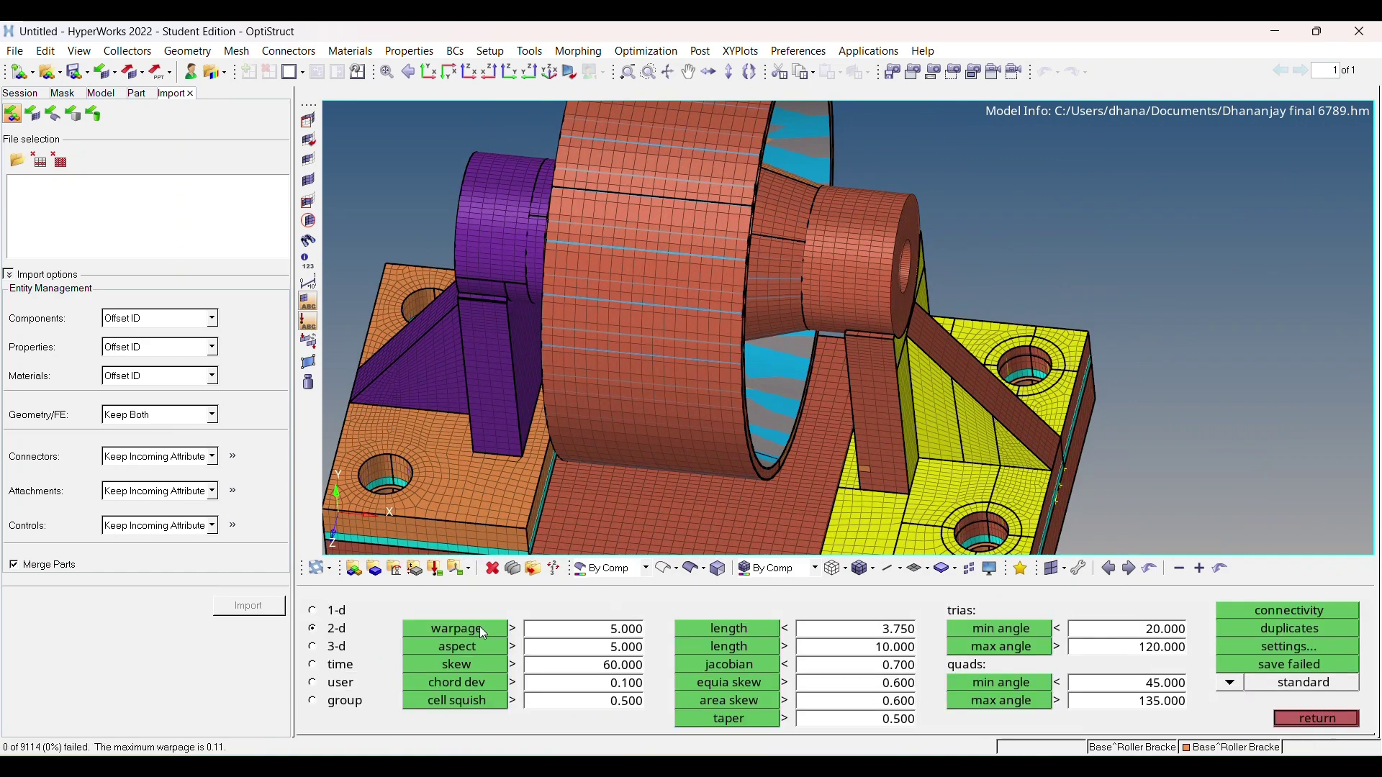
ctrl+drag(605, 504, 696, 396)
key(f)
ctrl+drag(888, 421, 852, 355)
key(Escape)
key(f)
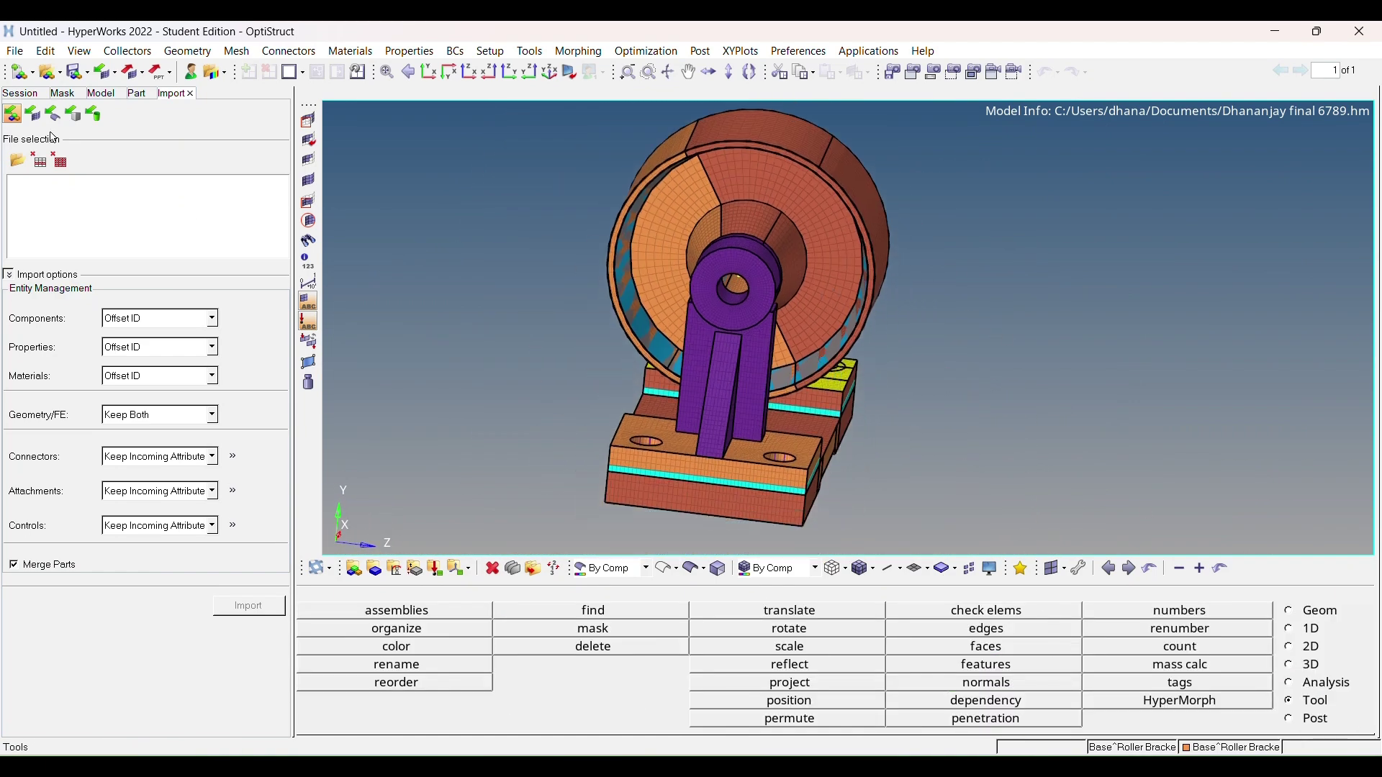